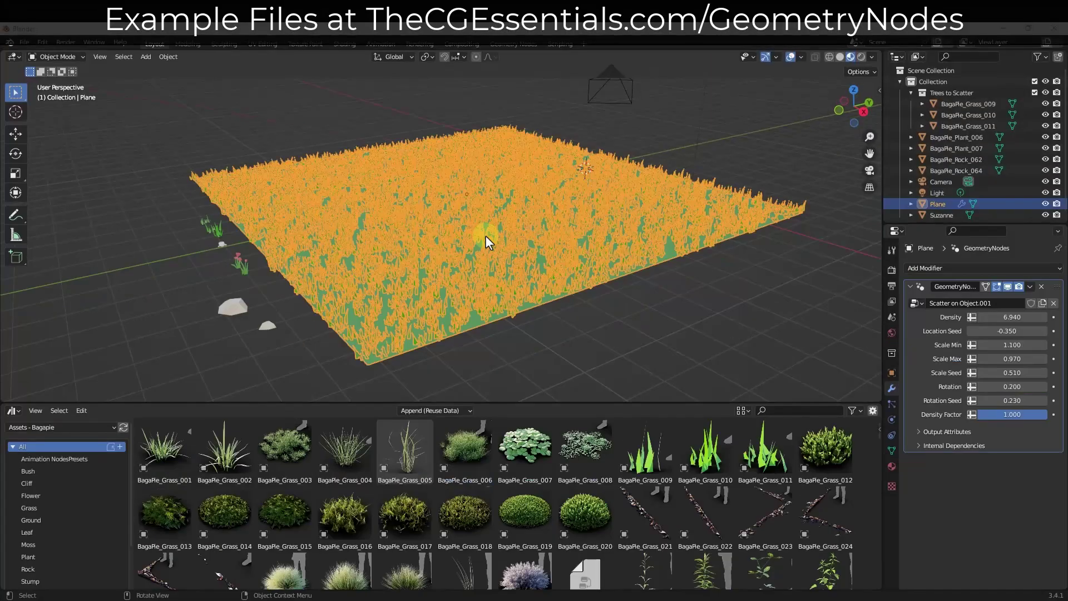
- Increase the density of the plane's existing grass scatter modifier to 10.670
{"action": "mouse_move", "coordinate": [515, 219]}
{"action": "middle_mouse_down"}
{"action": "mouse_move", "coordinate": [508, 226]}
{"action": "mouse_move", "coordinate": [509, 213]}
{"action": "middle_mouse_up"}
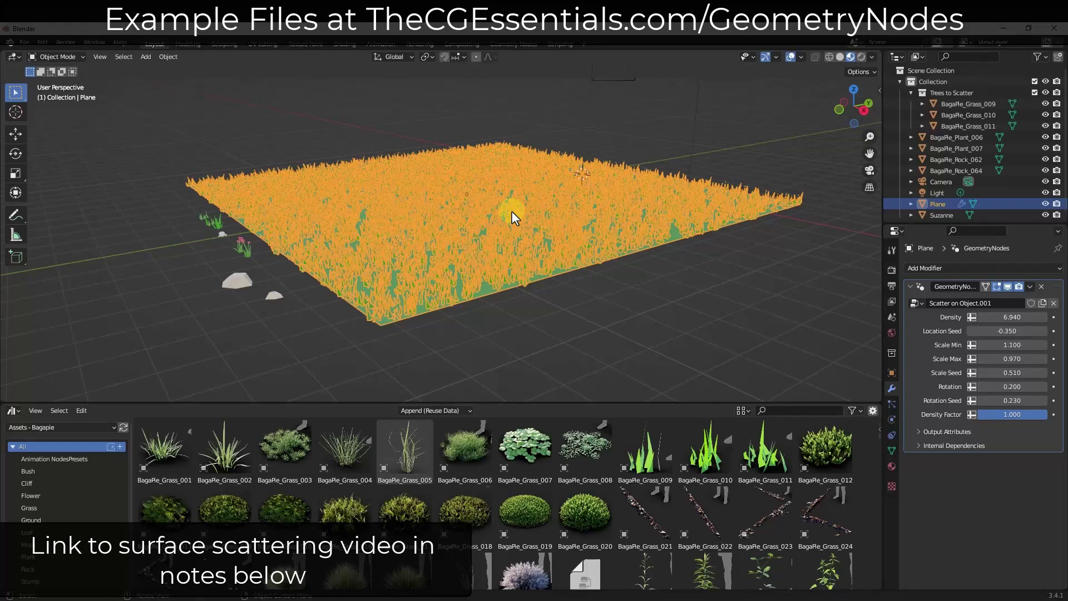
{"action": "mouse_move", "coordinate": [544, 186]}
{"action": "middle_mouse_down"}
{"action": "mouse_move", "coordinate": [545, 200]}
{"action": "mouse_move", "coordinate": [537, 192]}
{"action": "middle_mouse_up"}
{"action": "left_click_drag", "start_coordinate": [1004, 316], "coordinate": [1033, 317]}
{"action": "middle_click_drag", "start_coordinate": [588, 207], "coordinate": [455, 212]}
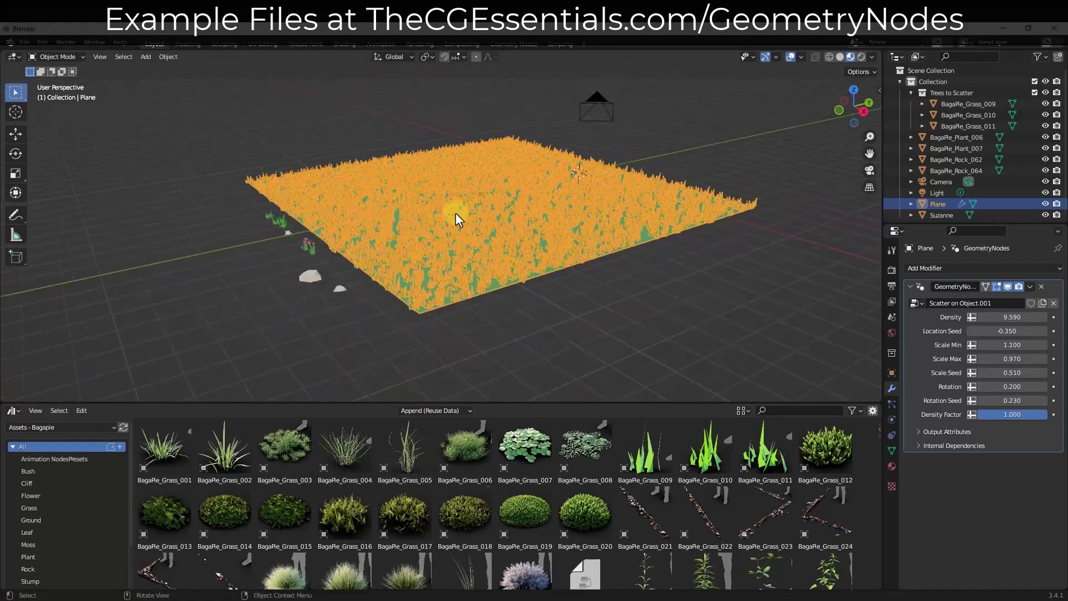
{"action": "scroll", "coordinate": [455, 213], "scroll_direction": "up", "scroll_amount": 3}
{"action": "left_click_drag", "start_coordinate": [1006, 317], "coordinate": [11, 316]}
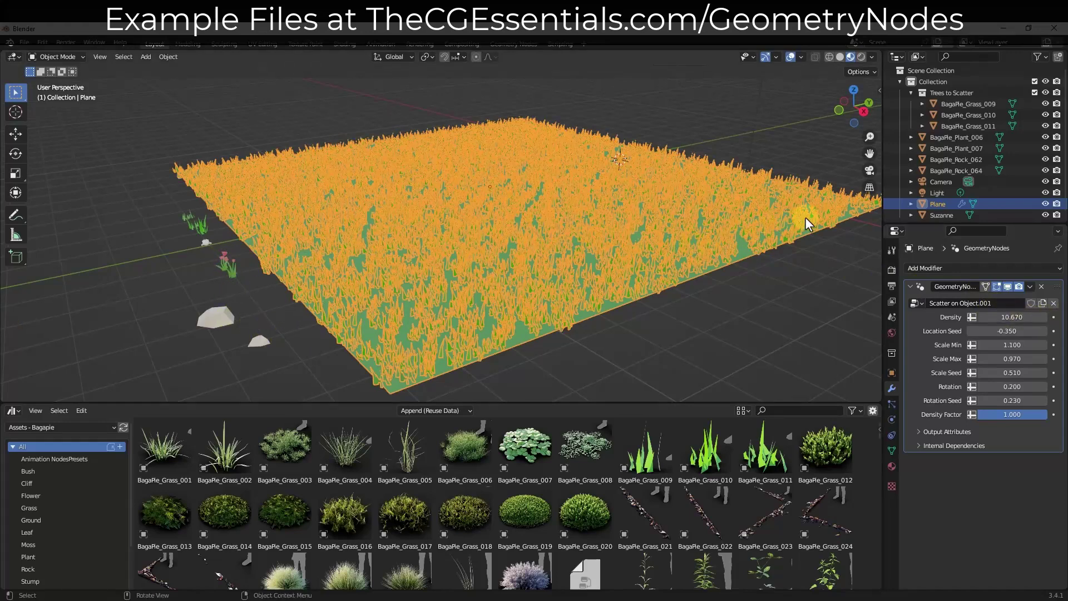
{"action": "mouse_move", "coordinate": [587, 159]}
{"action": "middle_mouse_down"}
{"action": "mouse_move", "coordinate": [610, 189]}
{"action": "mouse_move", "coordinate": [596, 197]}
{"action": "mouse_move", "coordinate": [601, 166]}
{"action": "middle_mouse_up"}
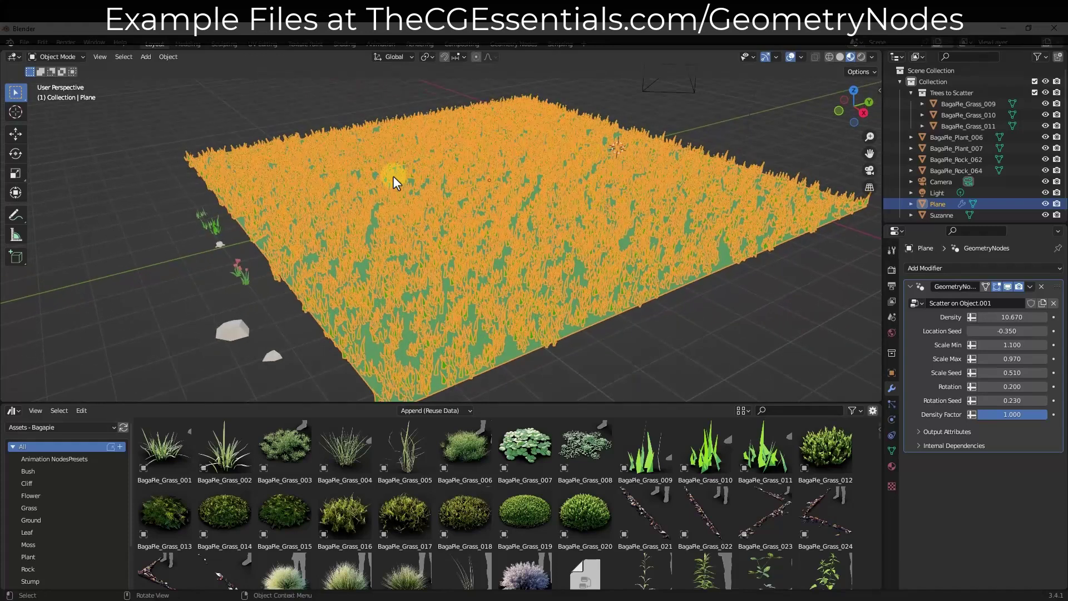
{"action": "middle_click_drag", "start_coordinate": [378, 171], "coordinate": [493, 167]}
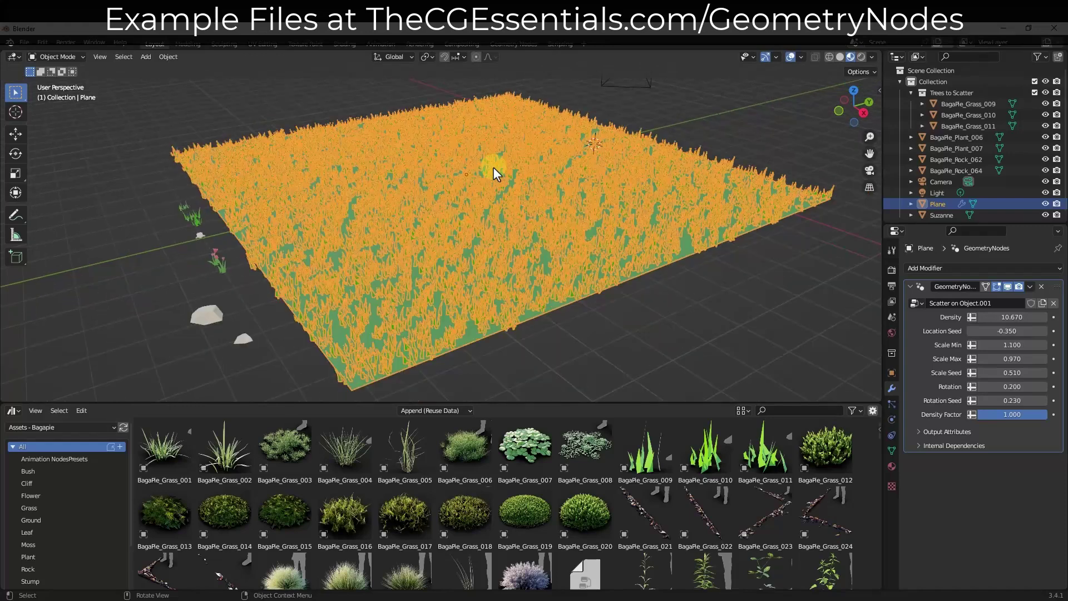
- Hide the plane's grass scatter modifier in the viewport and switch to the Geometry Nodes workspace
{"action": "left_click", "coordinate": [1005, 285]}
{"action": "middle_click_drag", "start_coordinate": [497, 219], "coordinate": [488, 208]}
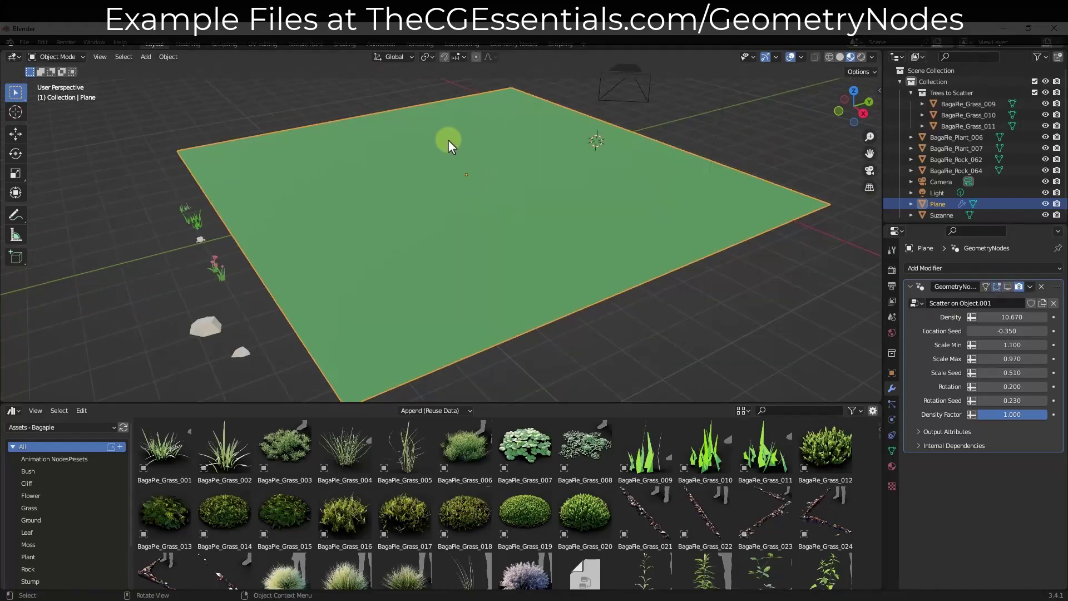
{"action": "left_click", "coordinate": [585, 43]}
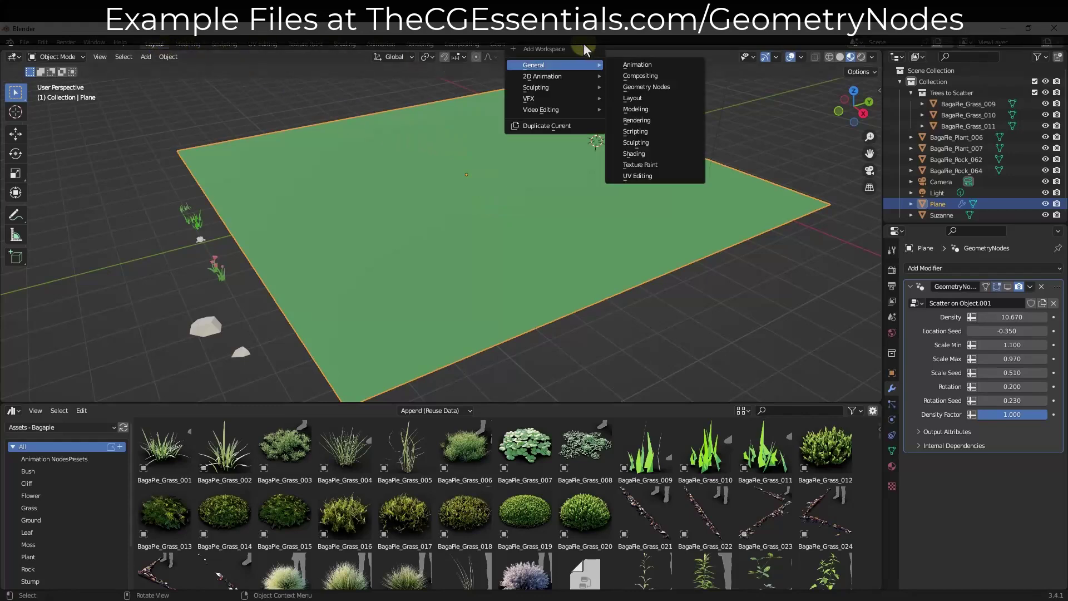
{"action": "key", "text": "Escape"}
{"action": "left_click", "coordinate": [584, 43]}
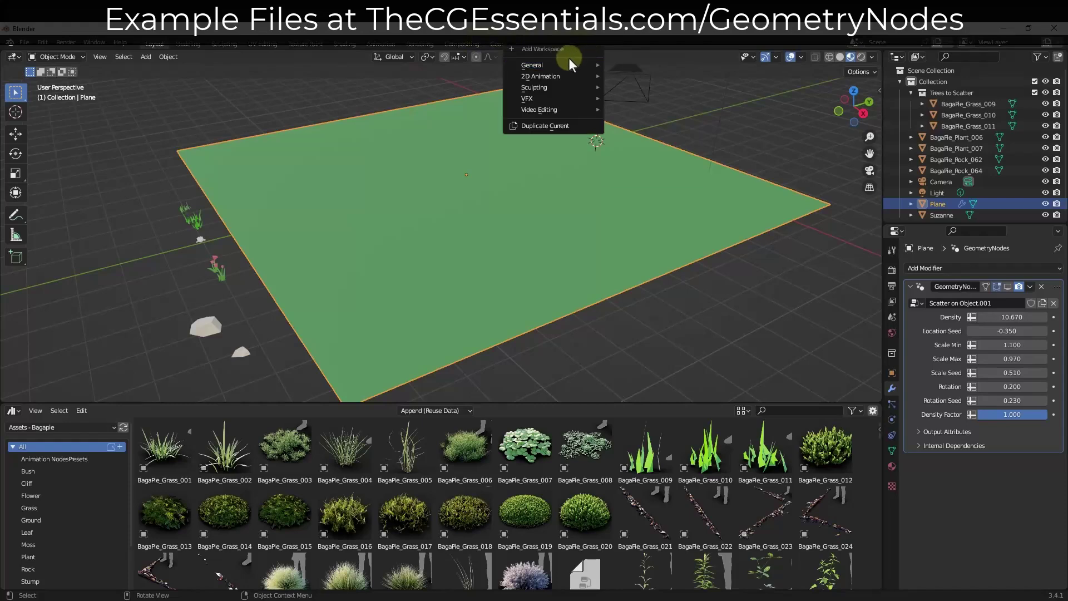
{"action": "mouse_move", "coordinate": [559, 64]}
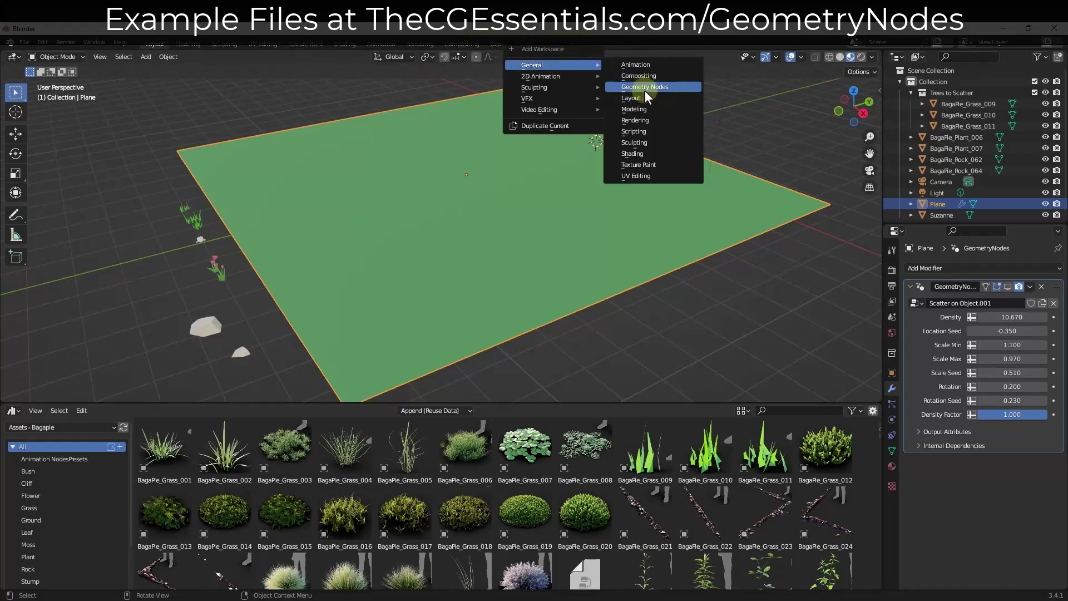
{"action": "left_click", "coordinate": [522, 44]}
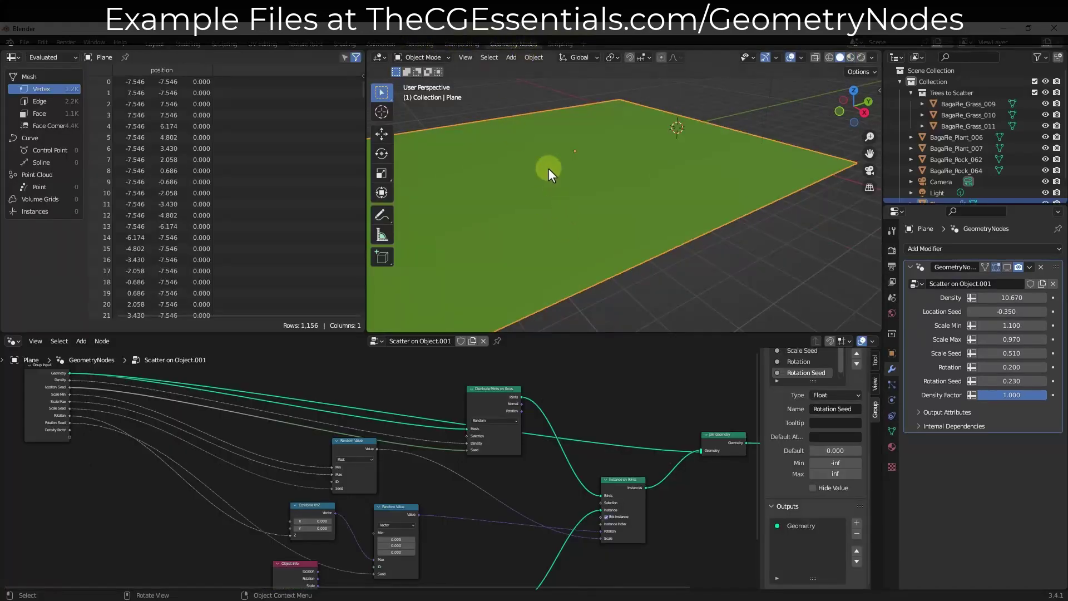
- Inspect the bare plane and its mesh in edit mode, ending in object mode
{"action": "scroll", "coordinate": [578, 172], "scroll_direction": "down", "scroll_amount": 4}
{"action": "scroll", "coordinate": [540, 168], "scroll_direction": "up", "scroll_amount": 1}
{"action": "scroll", "coordinate": [602, 165], "scroll_direction": "down", "scroll_amount": 1}
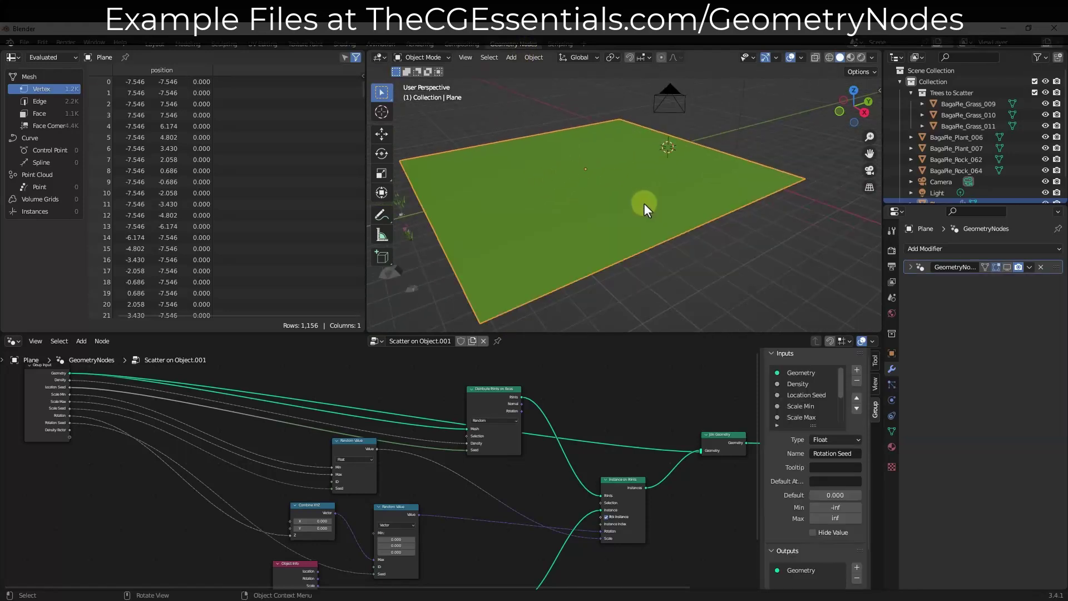
{"action": "middle_click_drag", "start_coordinate": [439, 239], "coordinate": [449, 232]}
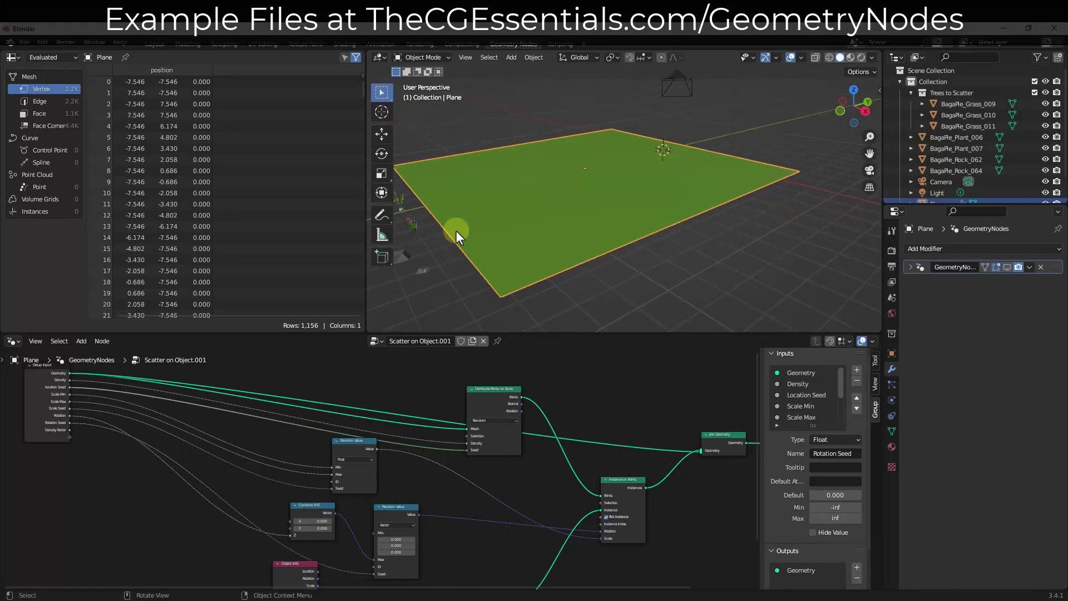
{"action": "key", "text": "Tab"}
{"action": "mouse_move", "coordinate": [596, 210]}
{"action": "middle_mouse_down"}
{"action": "mouse_move", "coordinate": [587, 210]}
{"action": "mouse_move", "coordinate": [606, 212]}
{"action": "mouse_move", "coordinate": [595, 205]}
{"action": "middle_mouse_up"}
{"action": "key", "text": "Tab"}
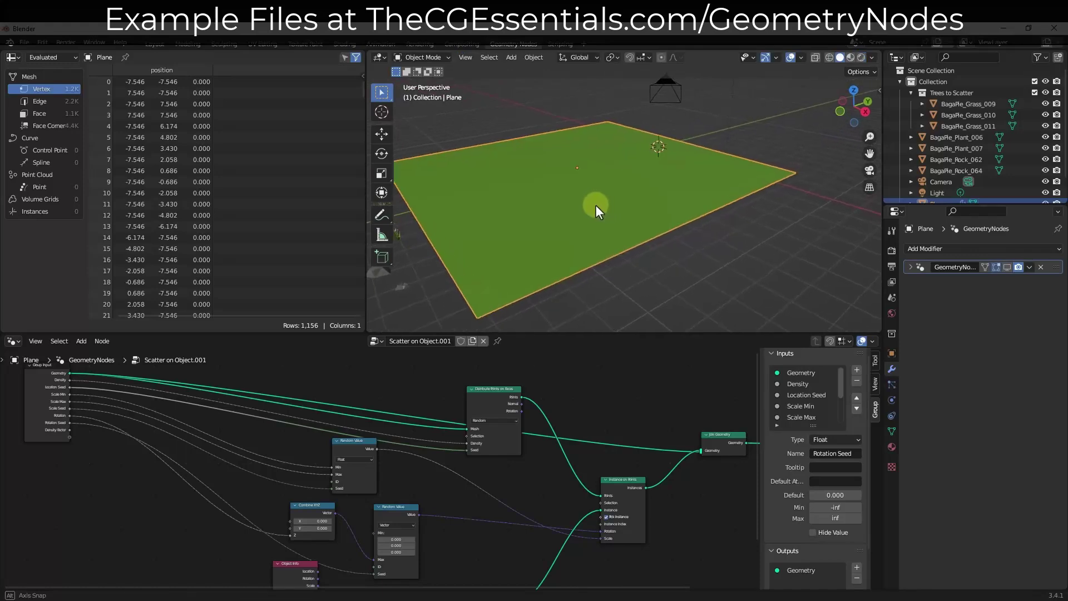
{"action": "middle_click_drag", "start_coordinate": [655, 174], "coordinate": [786, 193]}
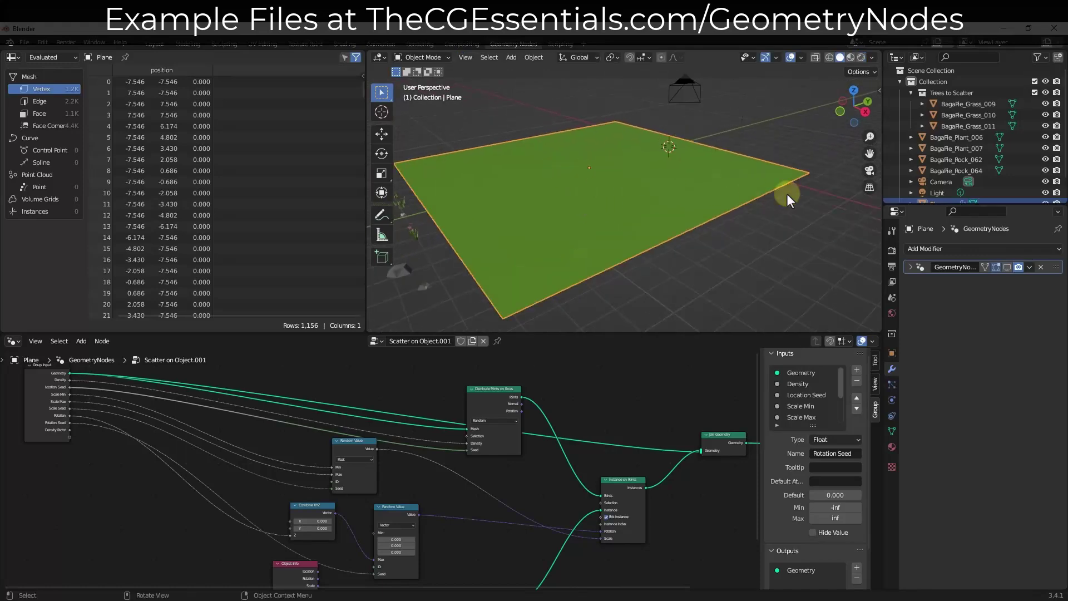
- Add a second Geometry Nodes modifier with a new node group to the plane and space its Group Input and Group Output nodes apart
{"action": "left_click", "coordinate": [966, 248]}
{"action": "left_click", "coordinate": [863, 352]}
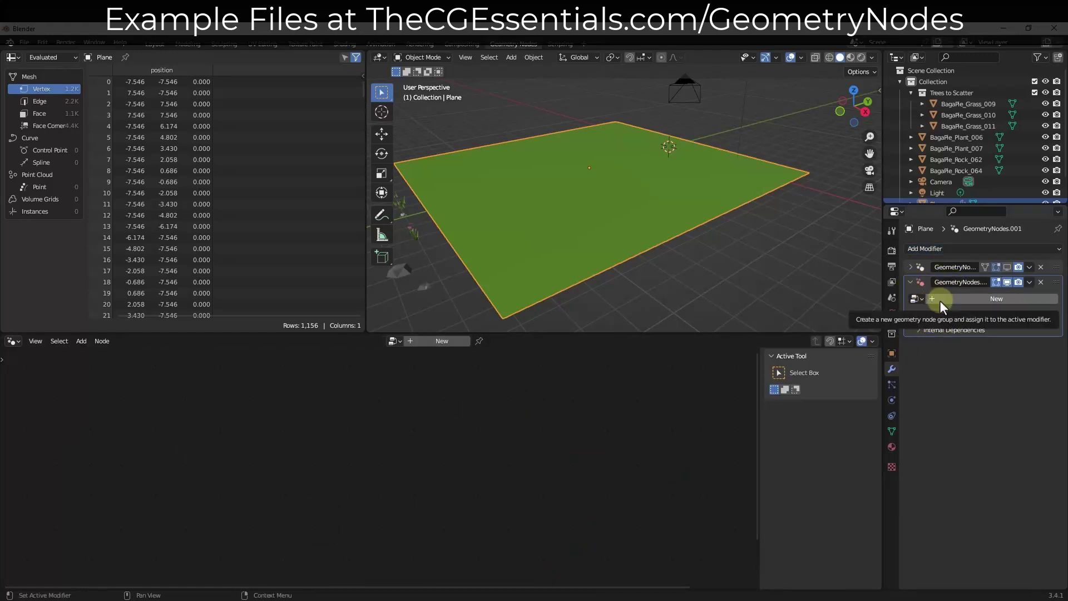
{"action": "left_click", "coordinate": [437, 342]}
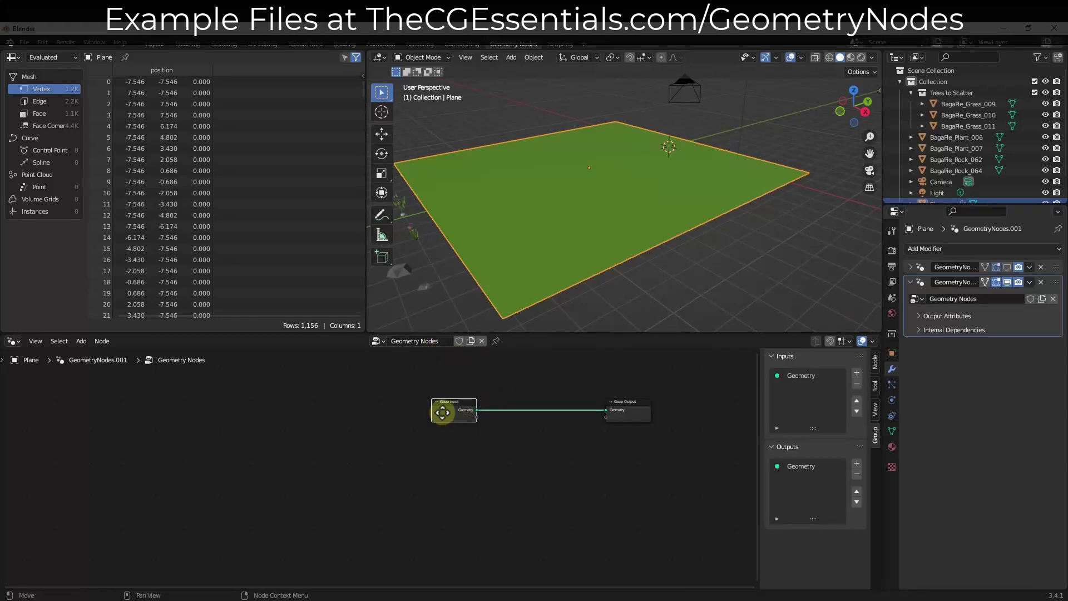
{"action": "left_click_drag", "start_coordinate": [441, 410], "coordinate": [270, 409]}
{"action": "left_click_drag", "start_coordinate": [625, 414], "coordinate": [632, 412]}
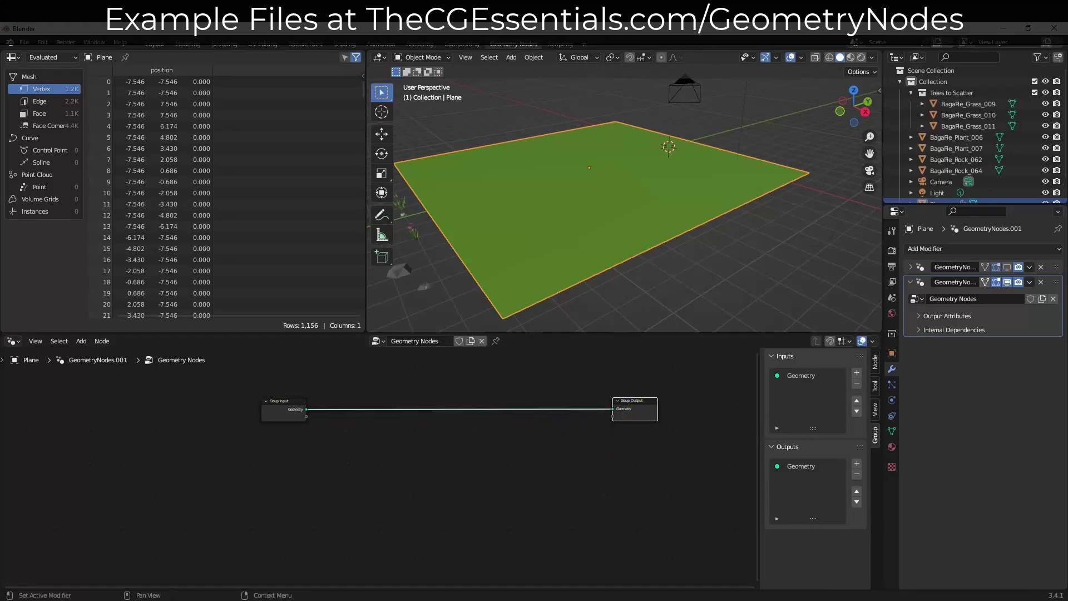
- Insert a Distribute Points on Faces node between Group Input and Group Output, and spread the nodes out
{"action": "scroll", "coordinate": [389, 461], "scroll_direction": "up", "scroll_amount": 2}
{"action": "key", "text": "shift+a"}
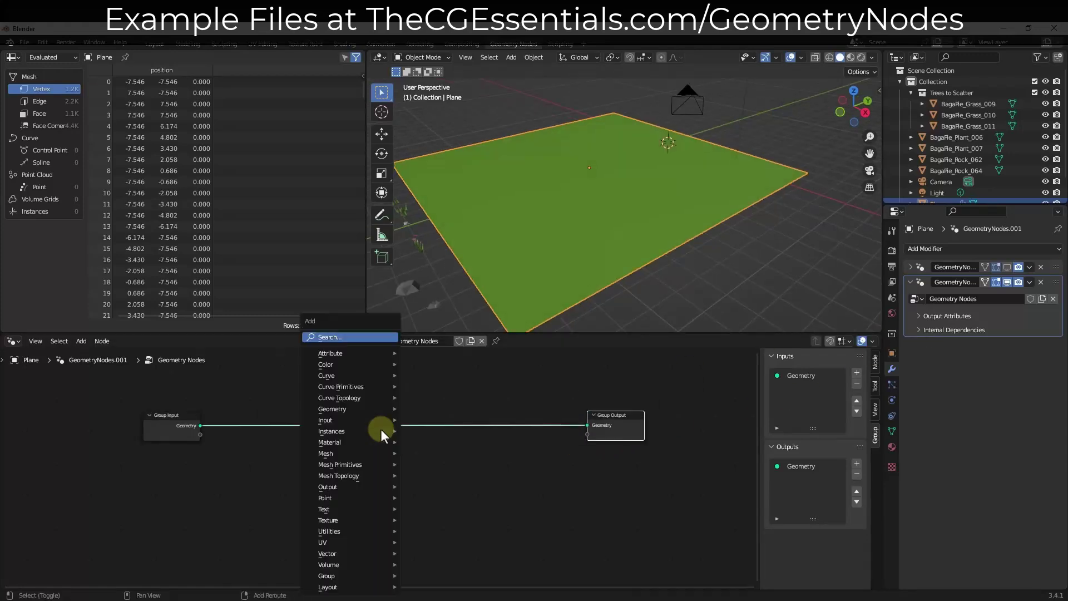
{"action": "left_click", "coordinate": [340, 337]}
{"action": "type", "text": "dis"}
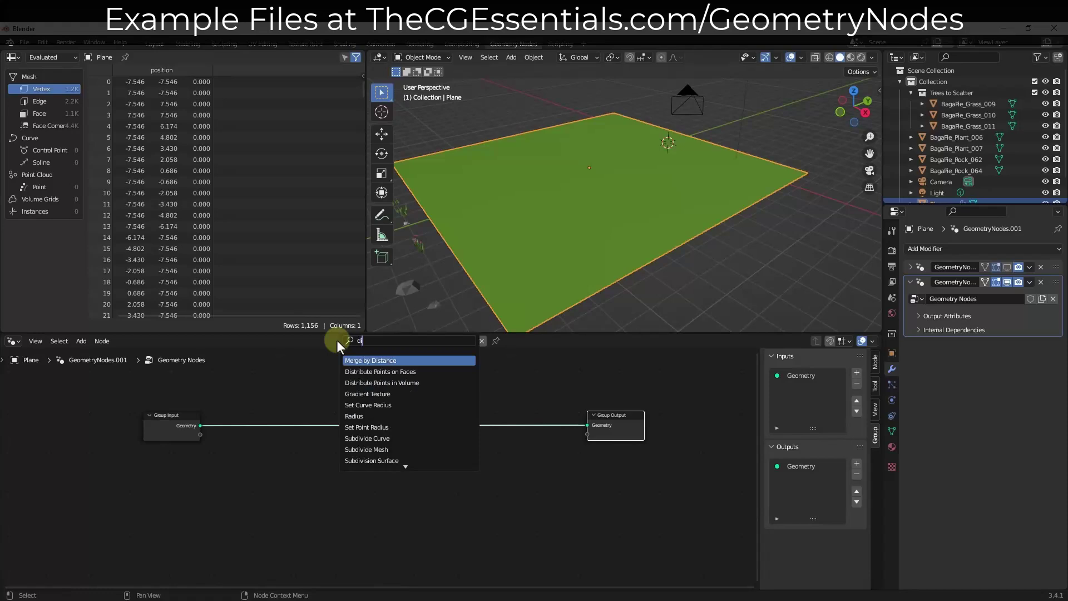
{"action": "left_click", "coordinate": [370, 371]}
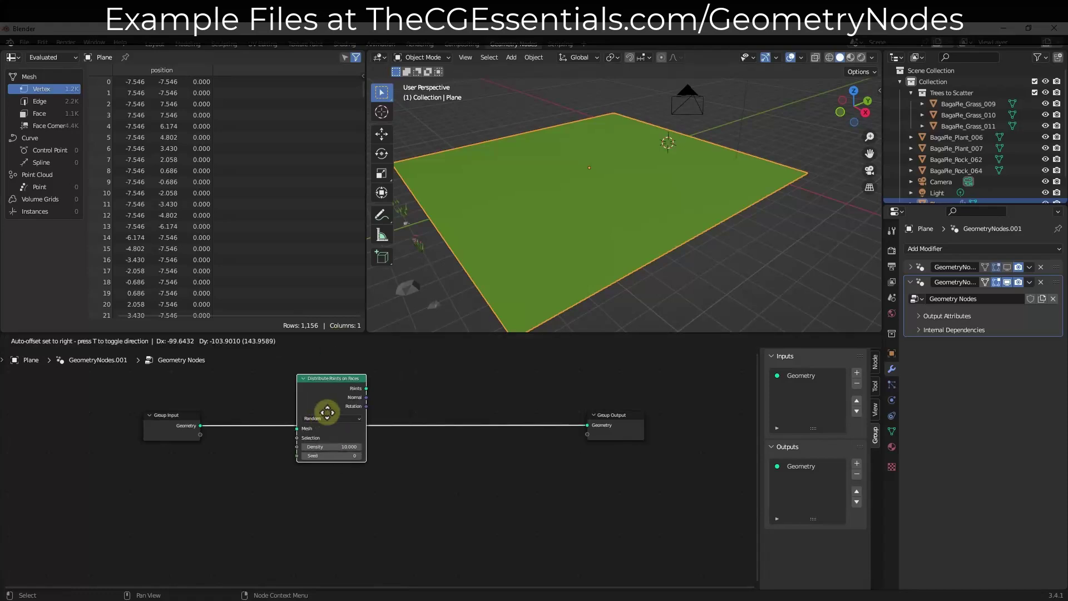
{"action": "left_click", "coordinate": [305, 425]}
{"action": "left_click", "coordinate": [137, 423]}
{"action": "left_click_drag", "start_coordinate": [137, 422], "coordinate": [88, 409]}
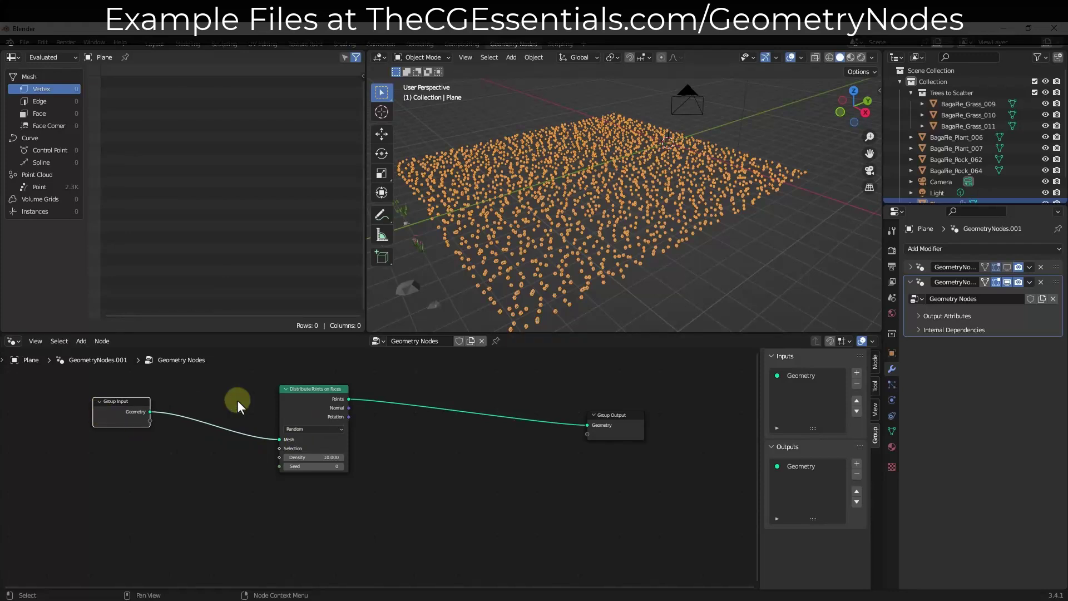
{"action": "left_click_drag", "start_coordinate": [284, 403], "coordinate": [272, 426]}
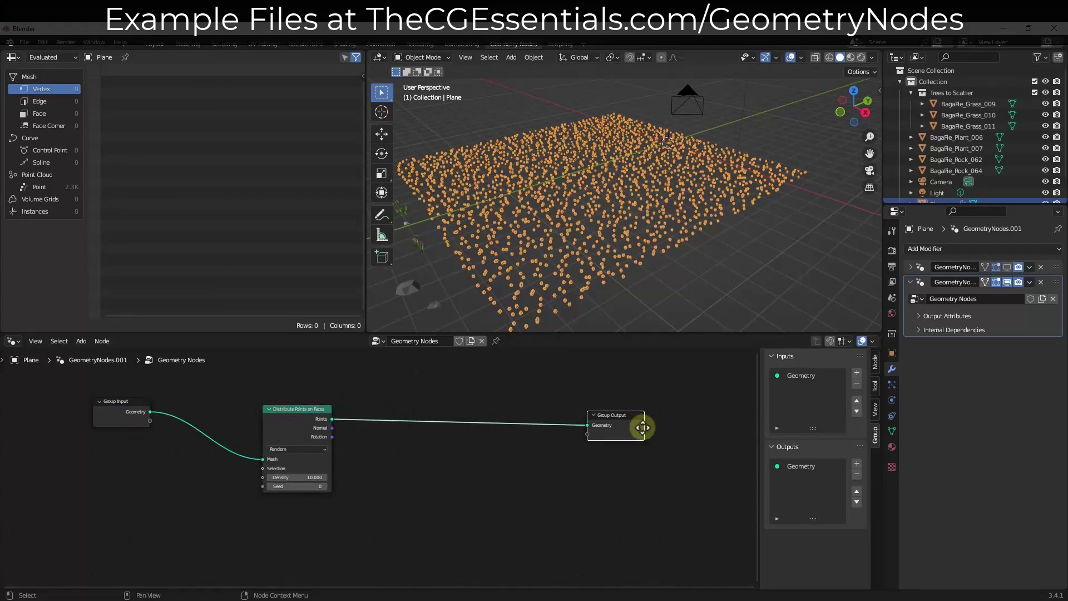
{"action": "left_click_drag", "start_coordinate": [639, 425], "coordinate": [728, 453]}
{"action": "left_click_drag", "start_coordinate": [283, 437], "coordinate": [281, 435]}
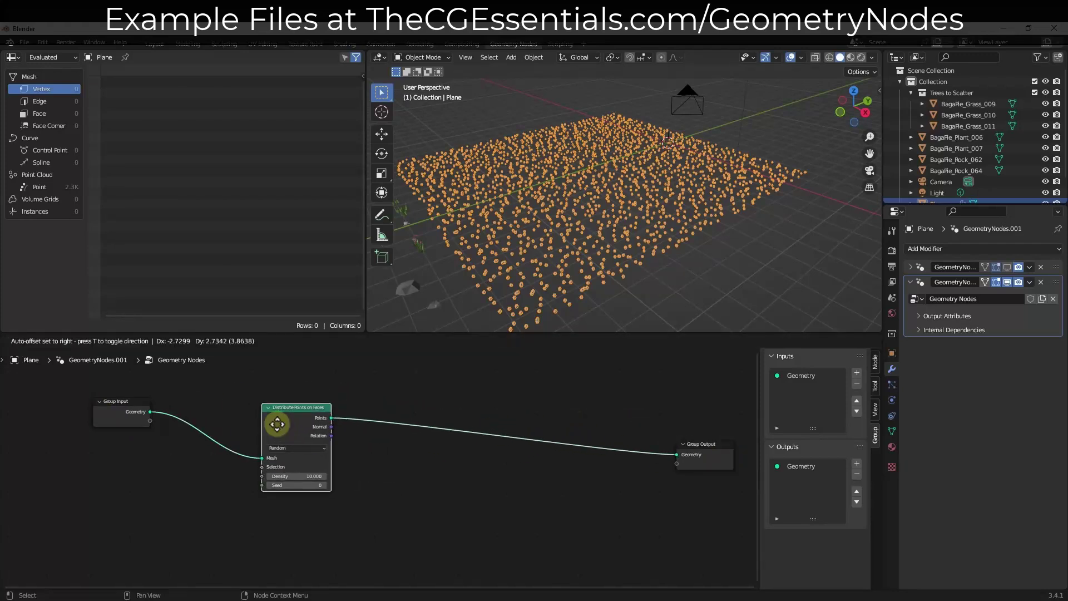
- Insert a Join Geometry node on the link between Distribute Points on Faces and Group Output
{"action": "key", "text": "shift+a"}
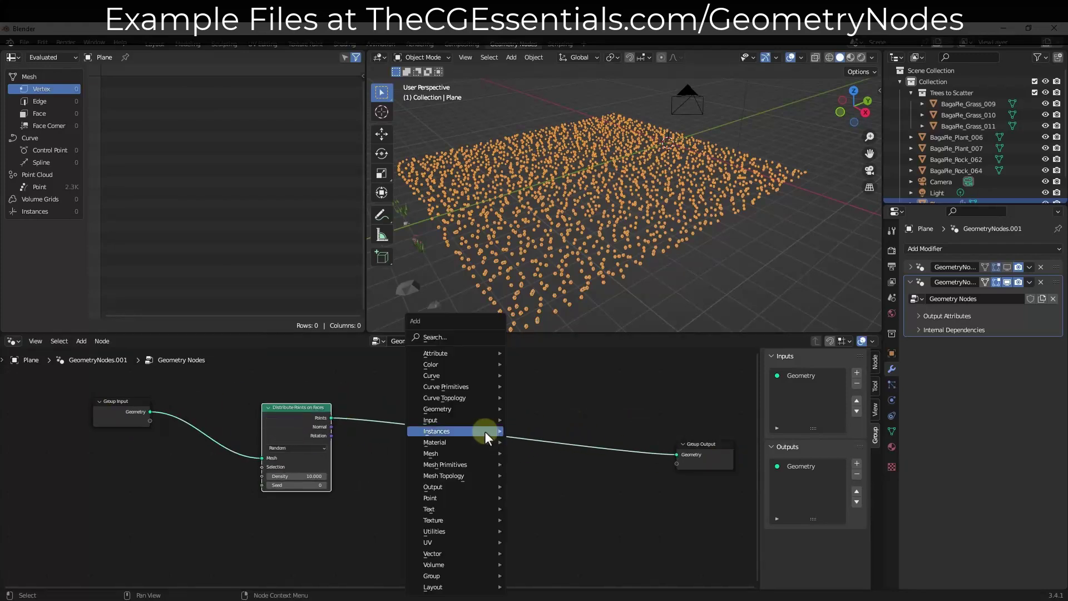
{"action": "left_click", "coordinate": [439, 337]}
{"action": "type", "text": "join"}
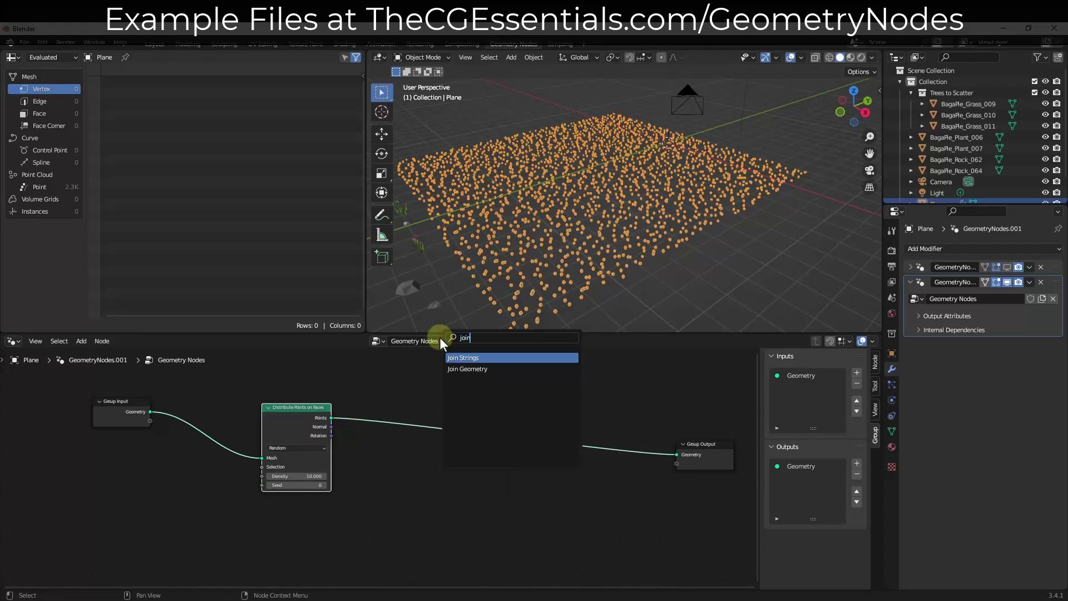
{"action": "left_click", "coordinate": [467, 369]}
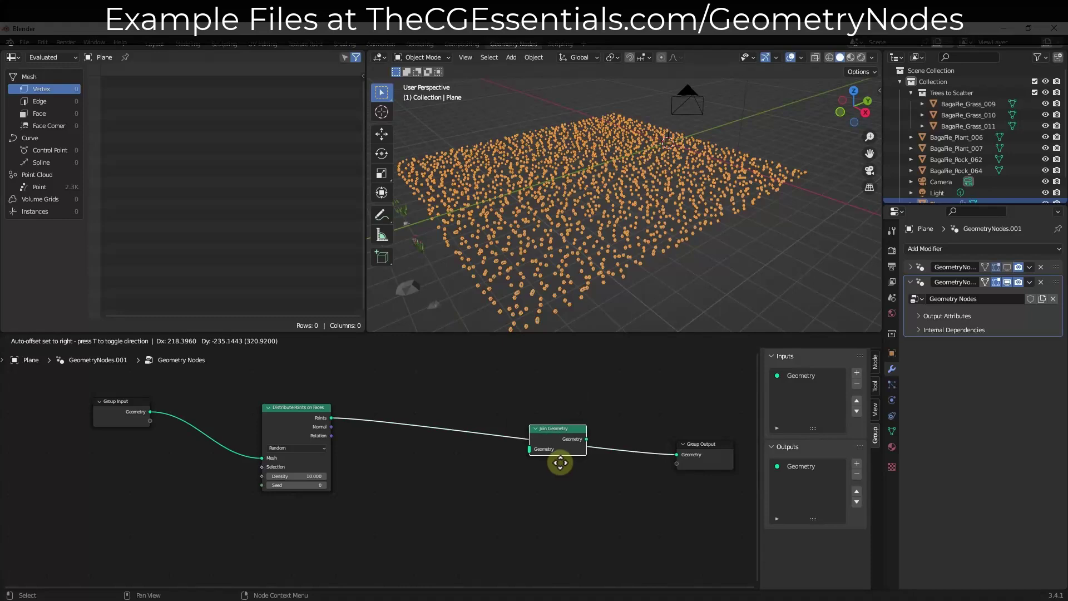
{"action": "left_click", "coordinate": [560, 463]}
- Move Distribute Points on Faces up and connect the Group Input geometry to Join Geometry
{"action": "left_click_drag", "start_coordinate": [294, 420], "coordinate": [292, 375]}
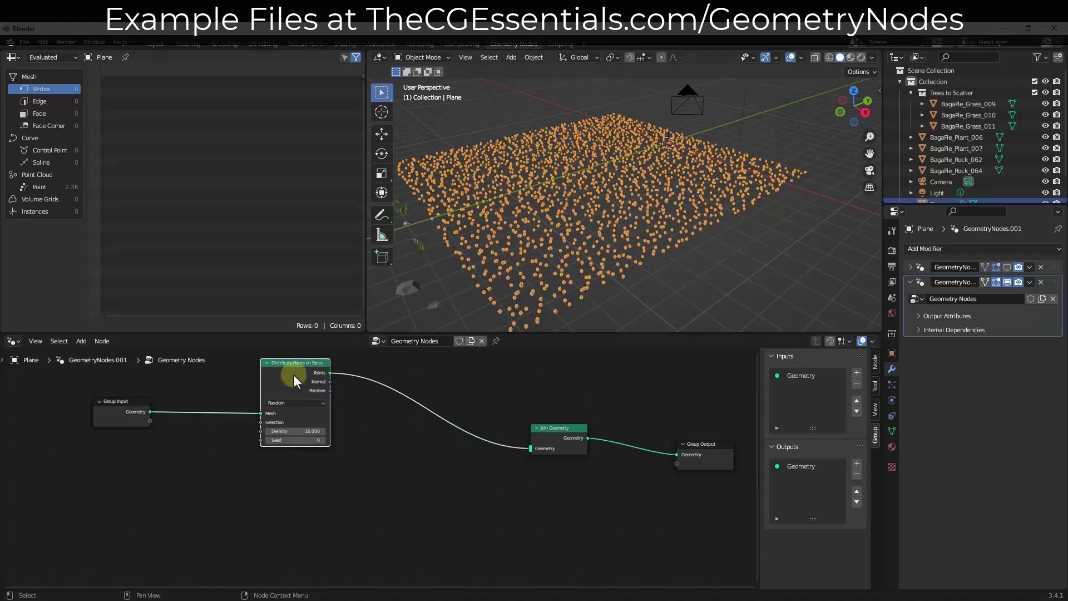
{"action": "left_click_drag", "start_coordinate": [149, 412], "coordinate": [530, 448]}
{"action": "middle_click_drag", "start_coordinate": [640, 215], "coordinate": [640, 198]}
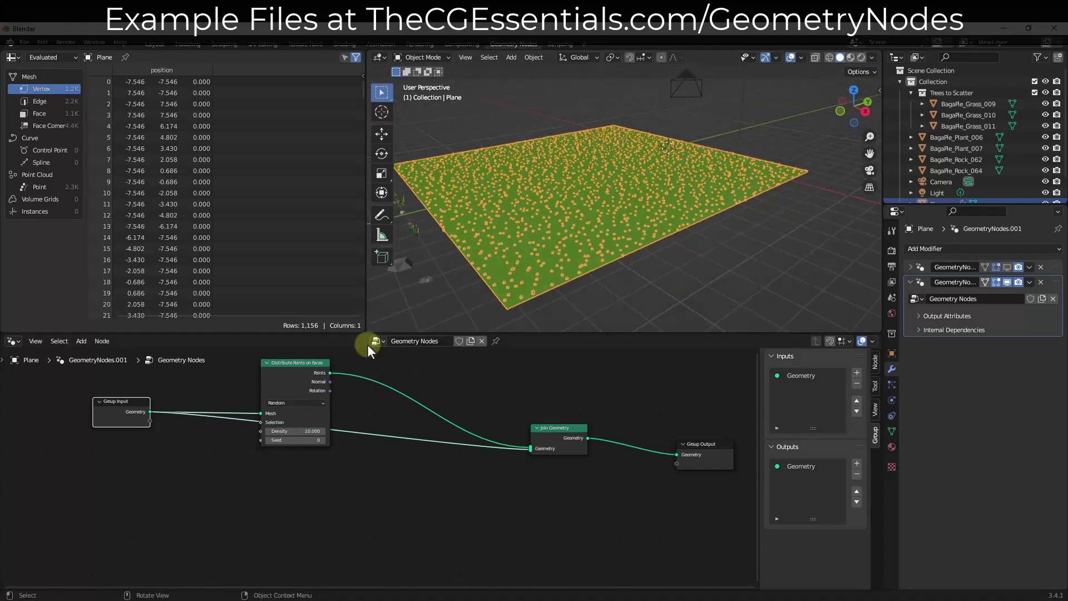
- Move Distribute Points on Faces below the main link and insert an Instance on Points node between it and Join Geometry
{"action": "left_click_drag", "start_coordinate": [299, 380], "coordinate": [320, 363]}
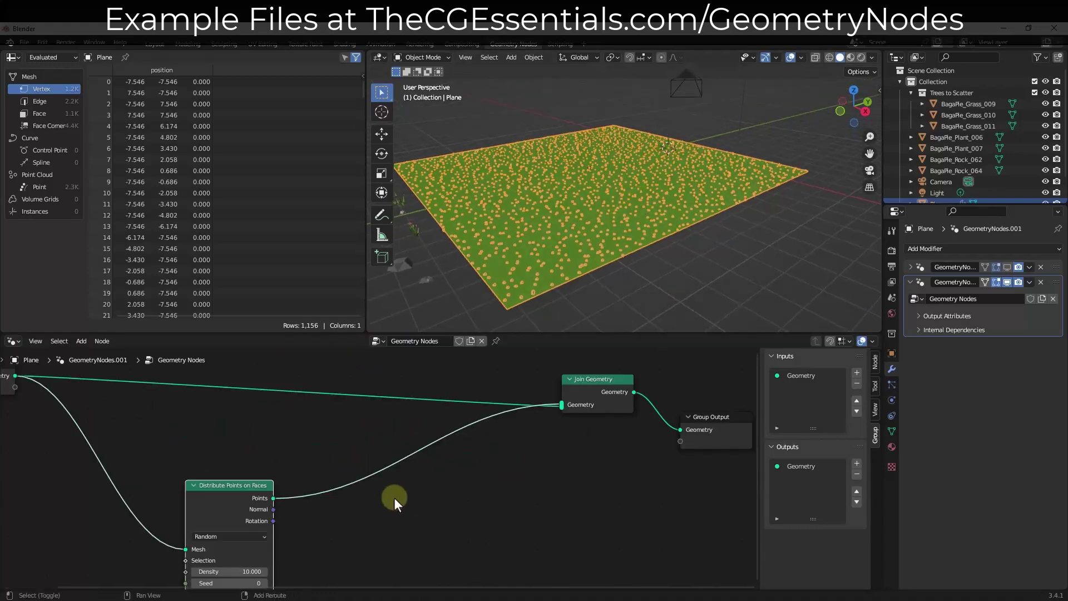
{"action": "key", "text": "shift+a"}
{"action": "left_click", "coordinate": [340, 337]}
{"action": "type", "text": "inst"}
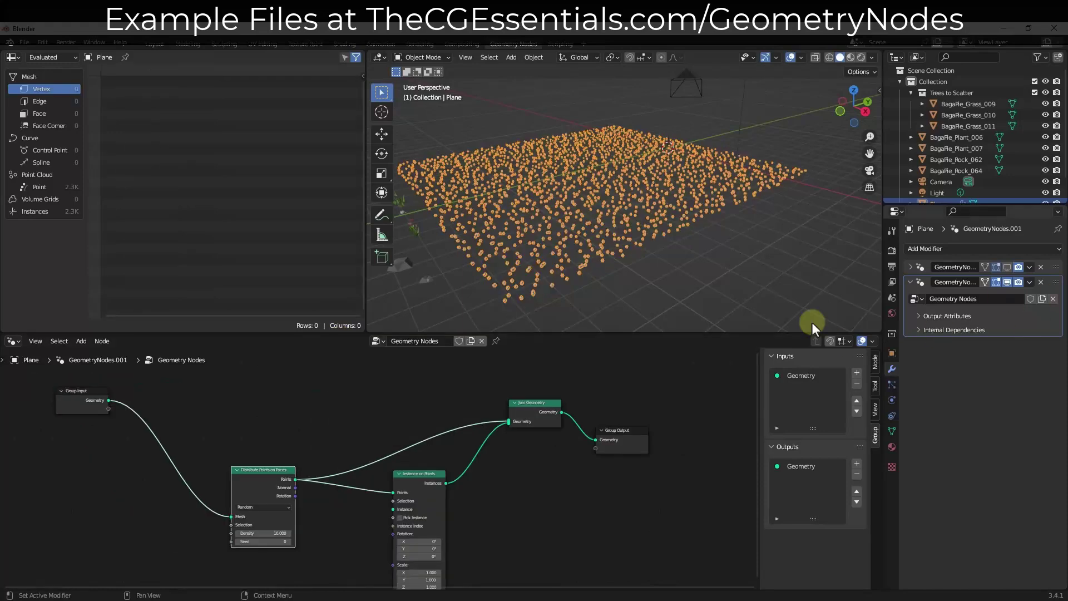
- Reconnect the Group Input geometry to Join Geometry and reposition the Distribute Points on Faces and Instance on Points nodes
{"action": "left_click_drag", "start_coordinate": [108, 400], "coordinate": [507, 422]}
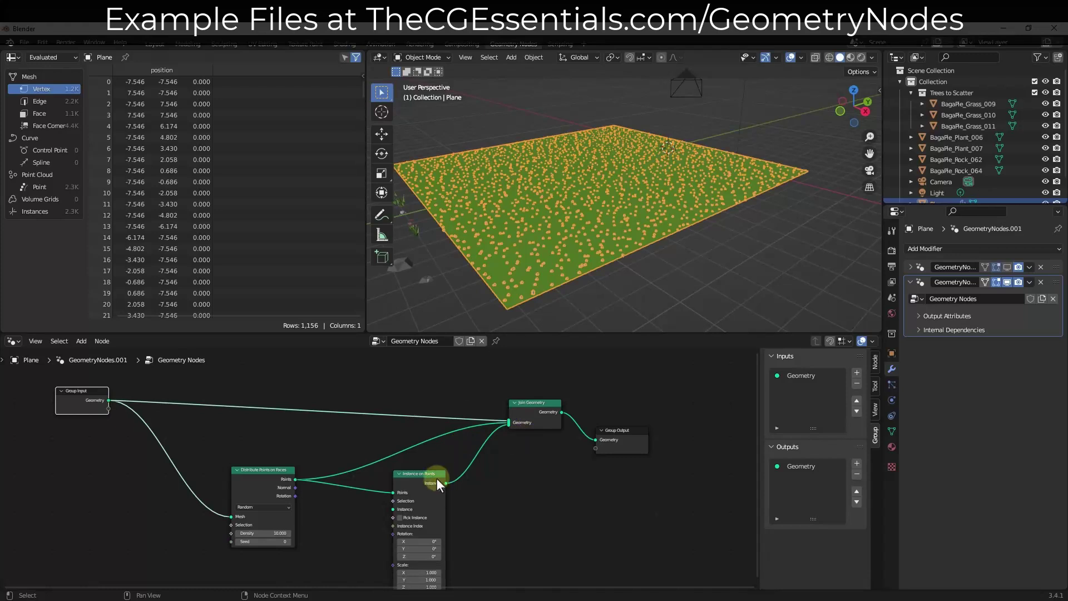
{"action": "left_click_drag", "start_coordinate": [245, 482], "coordinate": [238, 461]}
{"action": "middle_click_drag", "start_coordinate": [475, 587], "coordinate": [464, 543]}
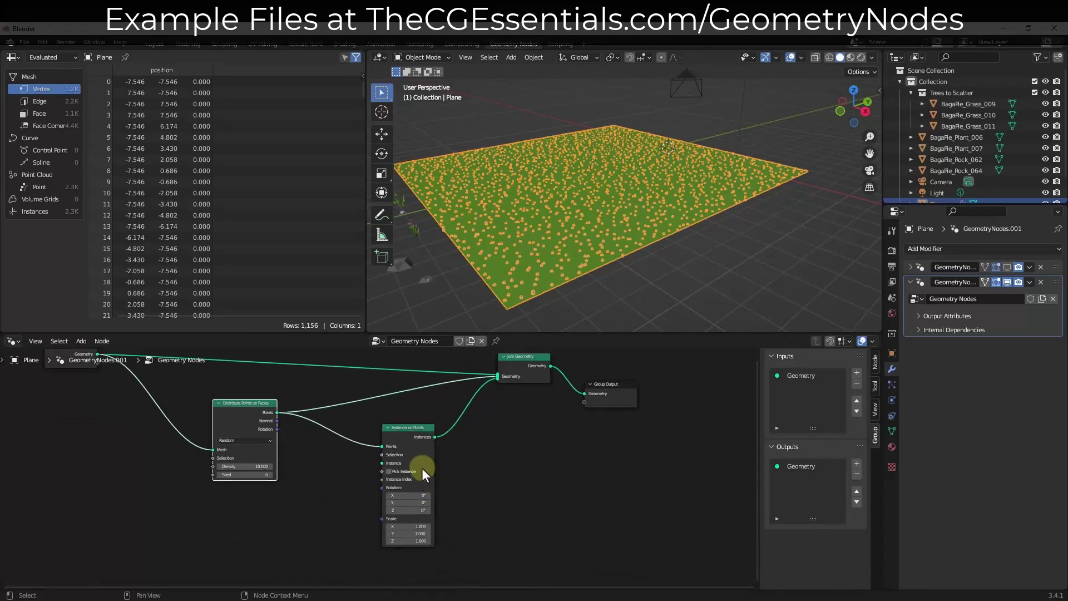
{"action": "middle_click_drag", "start_coordinate": [432, 471], "coordinate": [475, 434]}
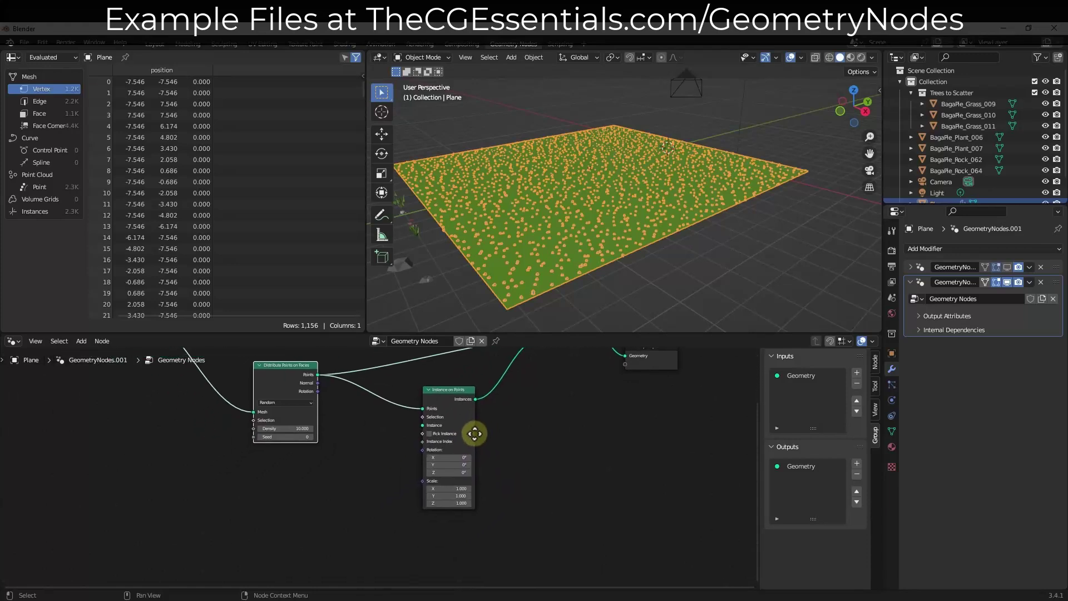
{"action": "left_click_drag", "start_coordinate": [474, 433], "coordinate": [486, 437]}
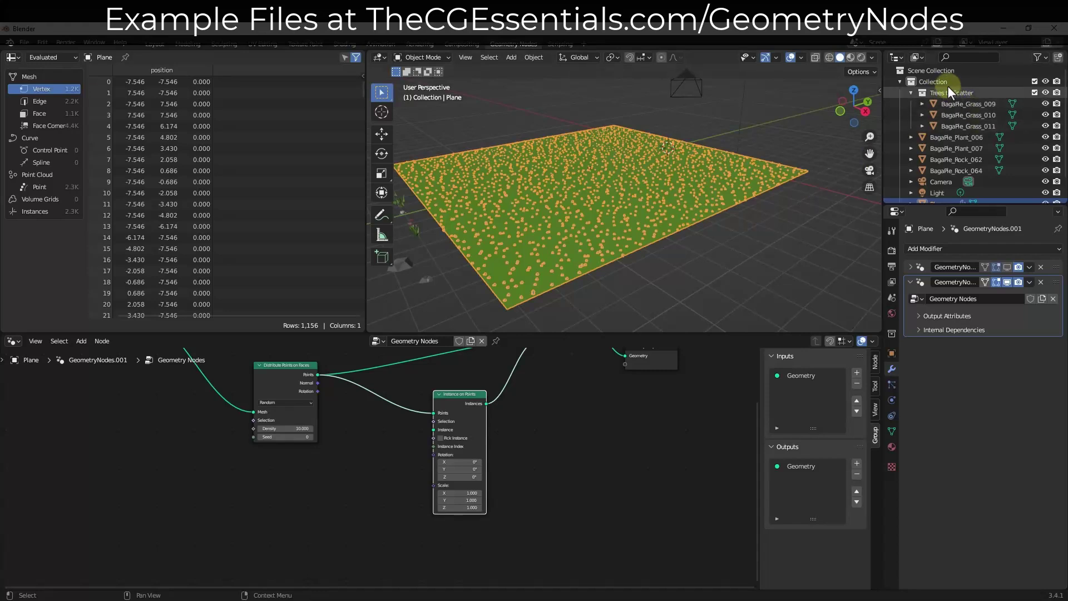
{"action": "scroll", "coordinate": [526, 391], "scroll_direction": "down", "scroll_amount": 2}
{"action": "scroll", "coordinate": [392, 557], "scroll_direction": "up", "scroll_amount": 2}
{"action": "left_click", "coordinate": [346, 497]}
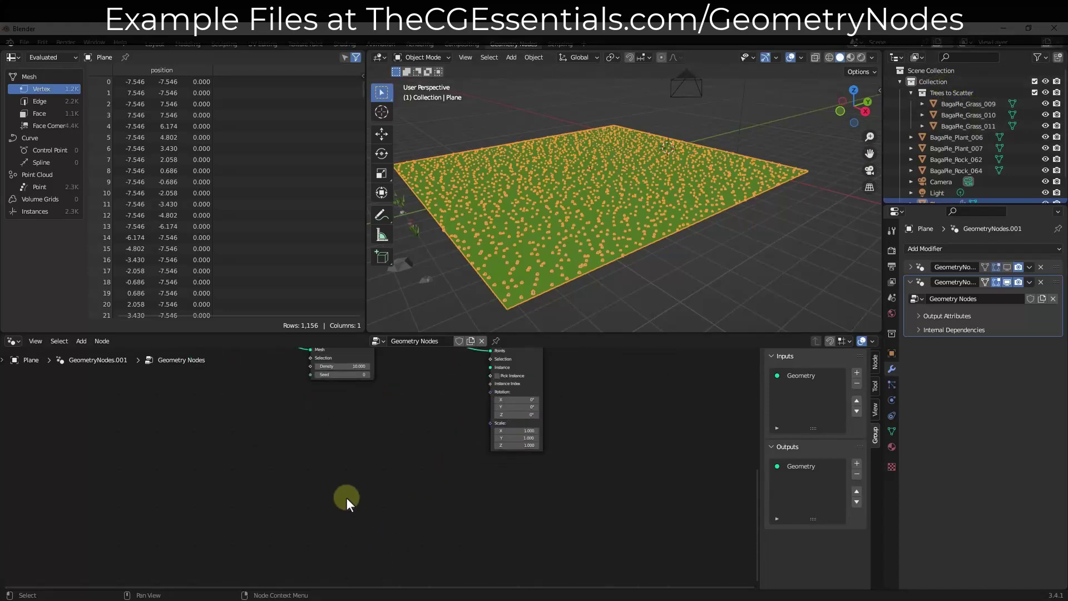
- Add a Collection Info node below the Distribute Points on Faces node
{"action": "key", "text": "shift+a"}
{"action": "left_click", "coordinate": [320, 337]}
{"action": "type", "text": "con"}
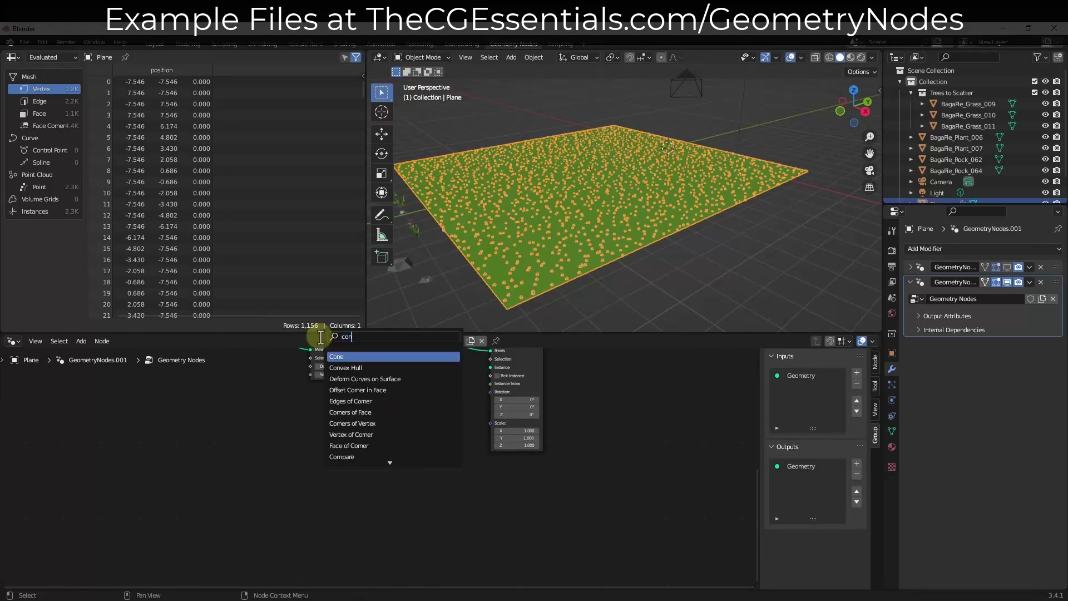
{"action": "key", "text": "BackSpace"}
{"action": "type", "text": "lle"}
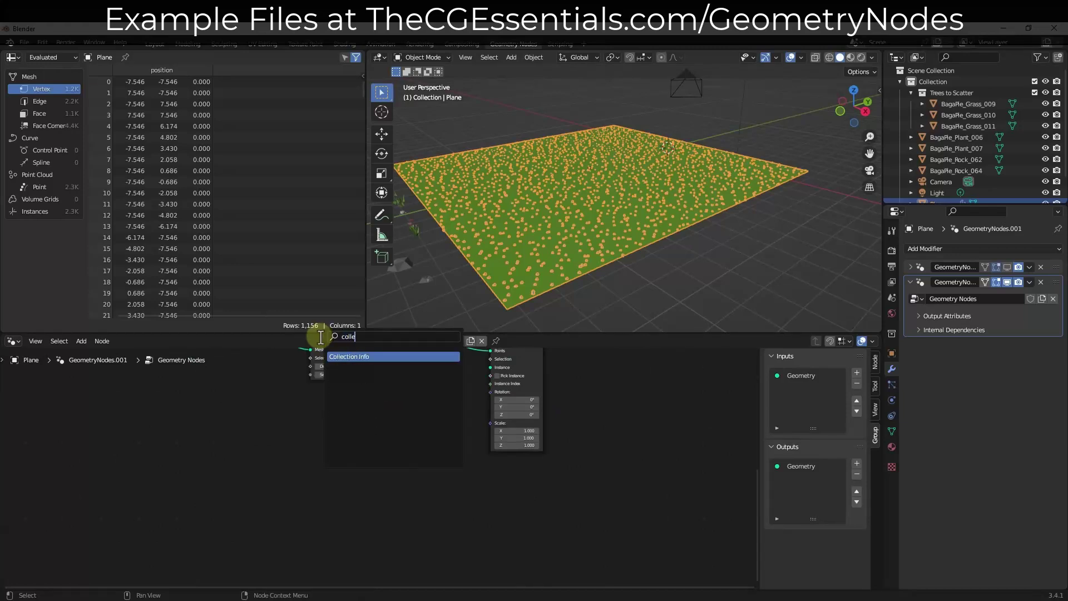
{"action": "key", "text": "Return"}
{"action": "left_click", "coordinate": [395, 456]}
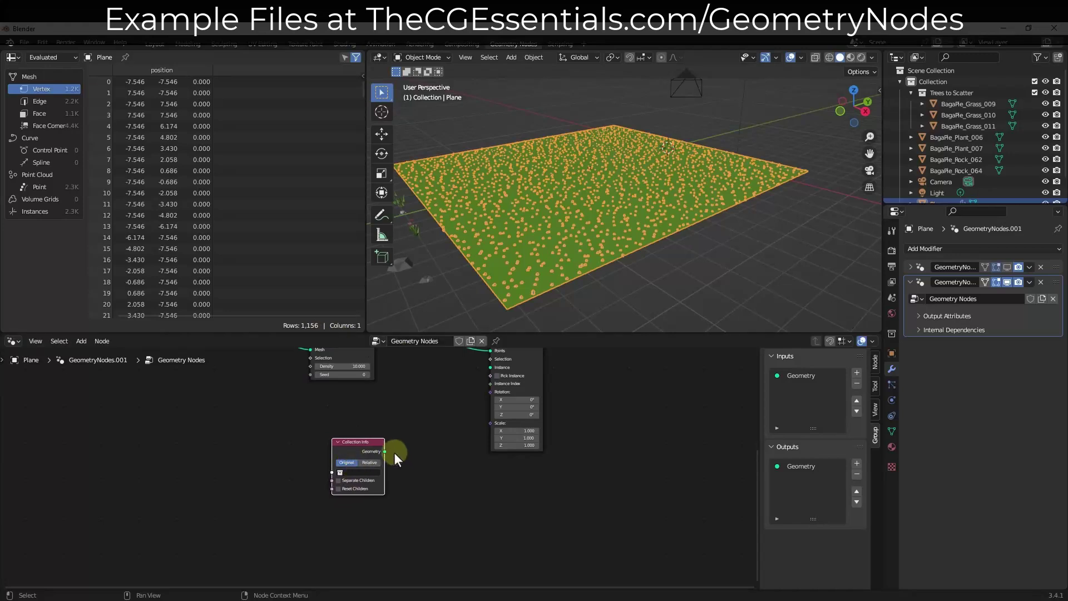
- Connect the Collection Info geometry to the Instance input of Instance on Points and shift the Collection Info node closer to it
{"action": "middle_click_drag", "start_coordinate": [417, 446], "coordinate": [409, 463]}
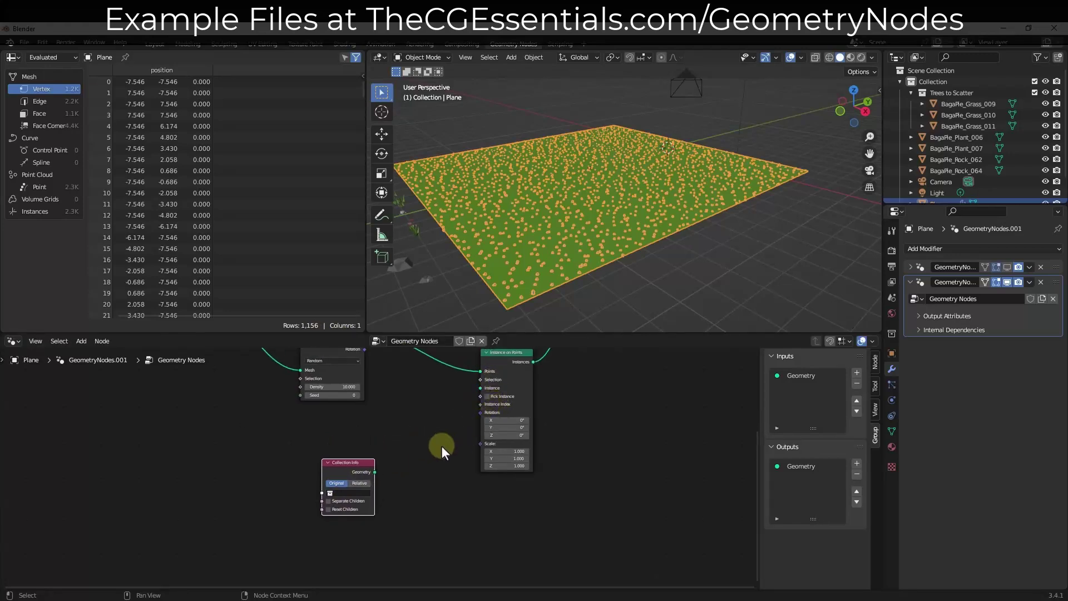
{"action": "left_click_drag", "start_coordinate": [375, 472], "coordinate": [479, 388]}
{"action": "left_click_drag", "start_coordinate": [338, 473], "coordinate": [369, 467]}
- Create a new collection inside the main Collection and name it Flowers and Rocks
{"action": "left_click", "coordinate": [929, 82]}
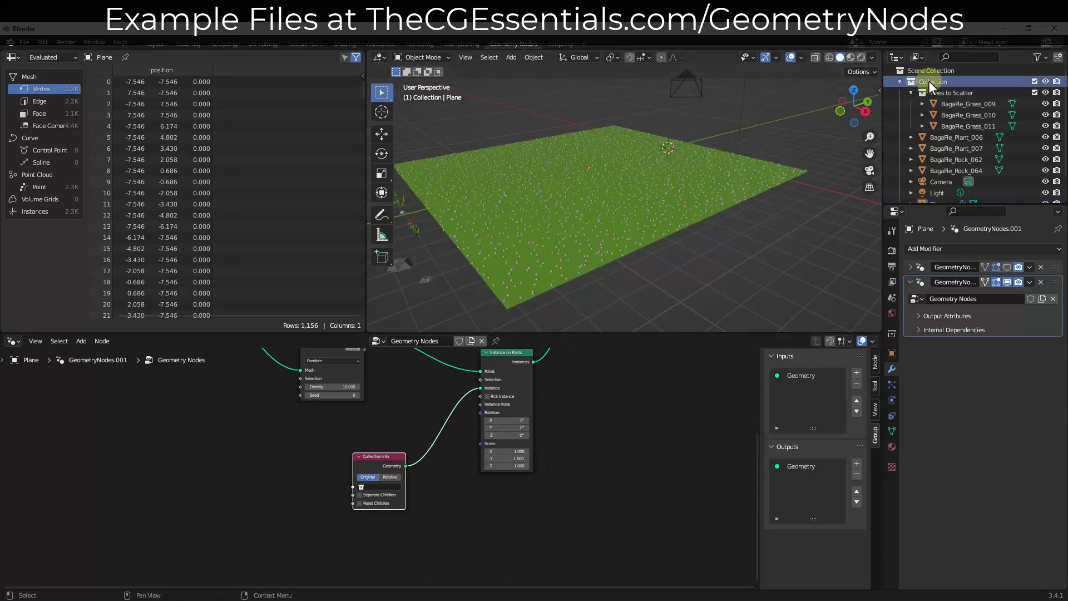
{"action": "right_click", "coordinate": [929, 81]}
{"action": "left_click", "coordinate": [884, 82]}
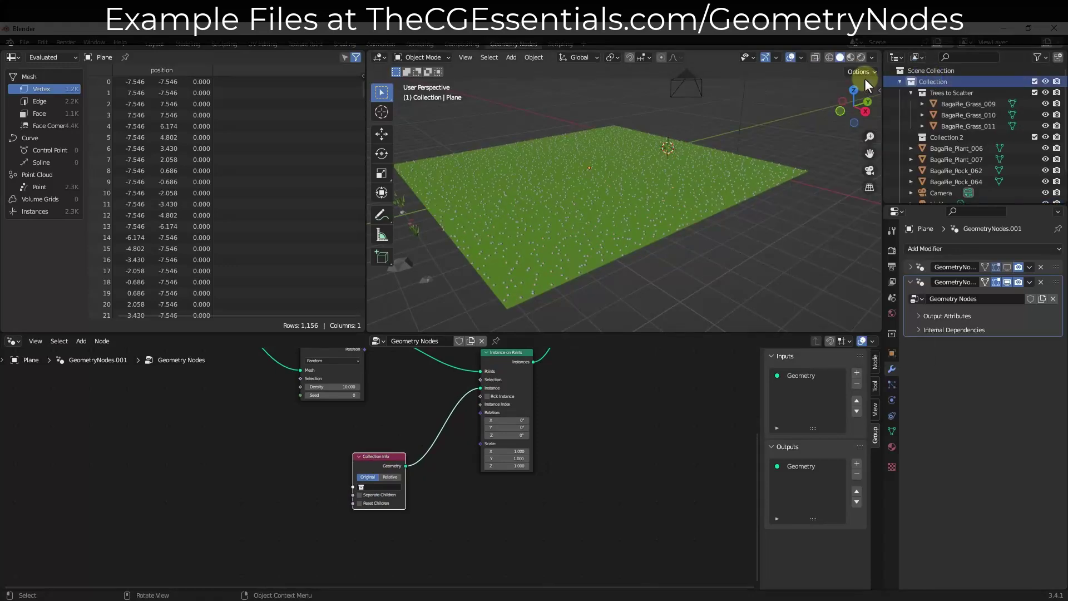
{"action": "double_click", "coordinate": [940, 138]}
{"action": "type", "text": "Fl"}
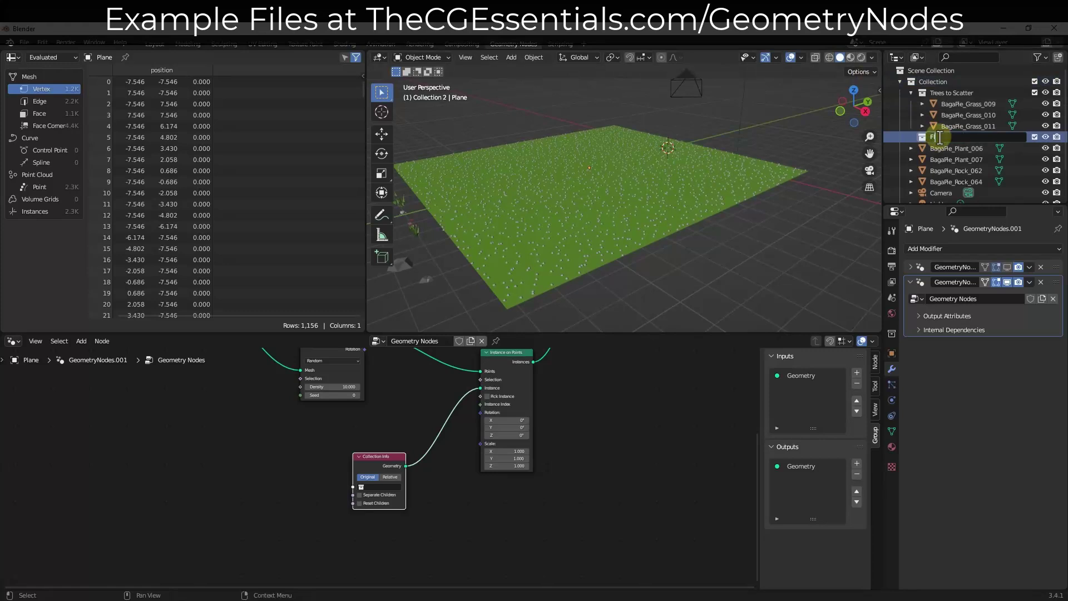
{"action": "type", "text": "owers and Rocks"}
{"action": "key", "text": "Return"}
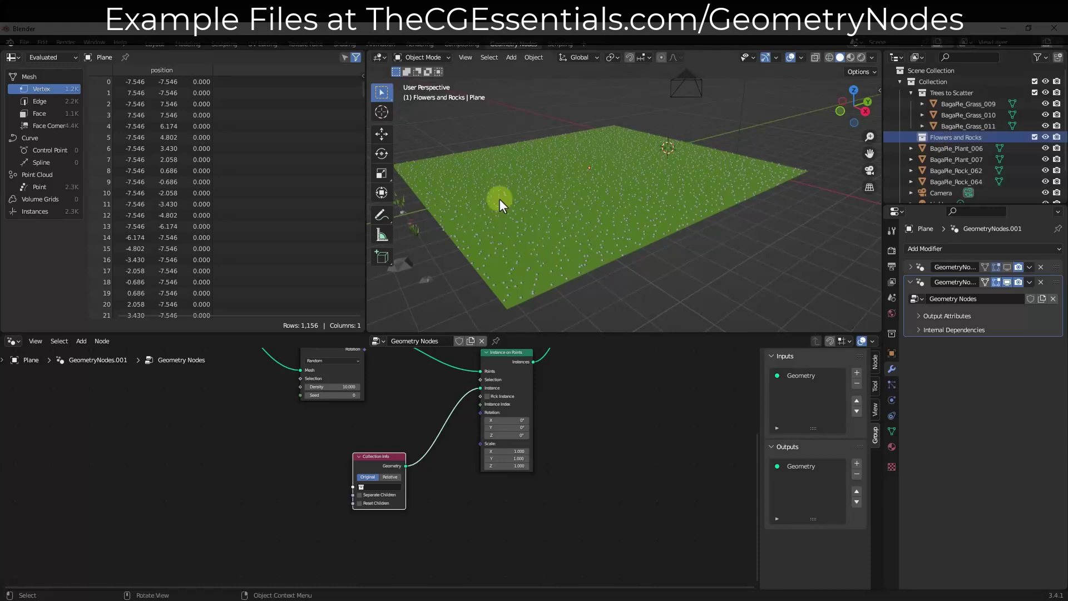
- Move the two BagaPie plant objects and the two BagaPie rock objects into the Flowers and Rocks collection
{"action": "middle_click_drag", "start_coordinate": [499, 199], "coordinate": [563, 271]}
{"action": "left_click", "coordinate": [512, 273]}
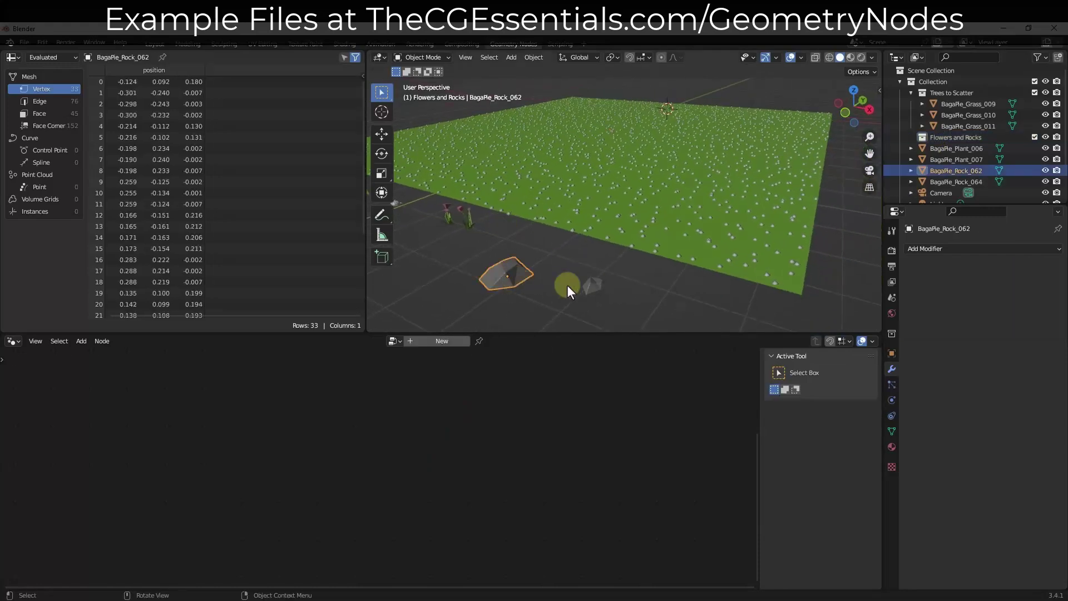
{"action": "left_click", "coordinate": [590, 285]}
{"action": "left_click", "coordinate": [512, 273]}
{"action": "left_click", "coordinate": [463, 220]}
{"action": "left_click", "coordinate": [446, 215]}
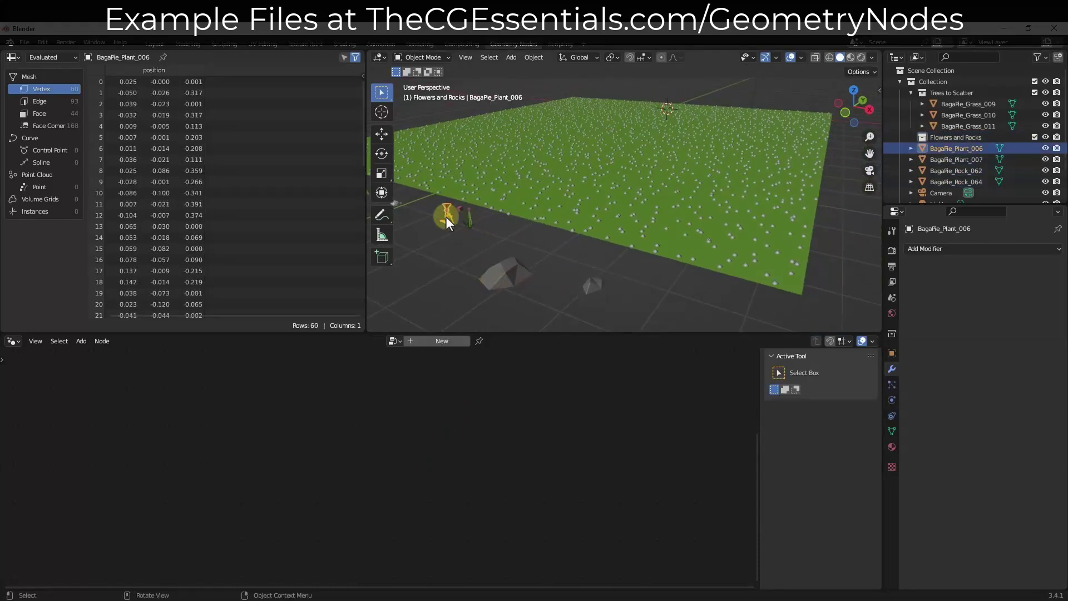
{"action": "middle_click_drag", "start_coordinate": [458, 225], "coordinate": [538, 235]}
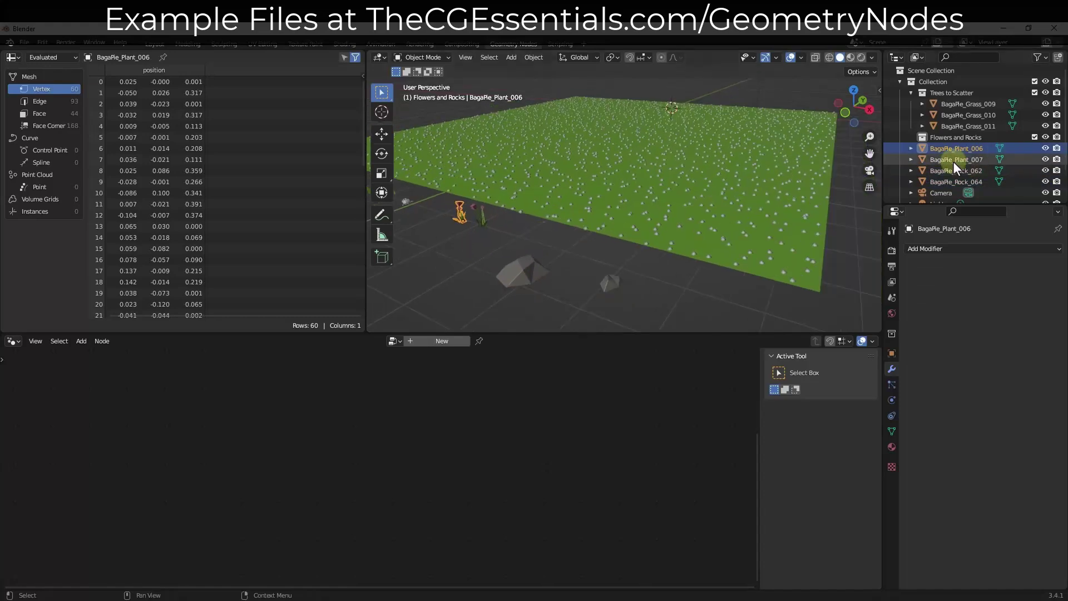
{"action": "left_click_drag", "start_coordinate": [959, 145], "coordinate": [952, 140]}
{"action": "left_click_drag", "start_coordinate": [949, 182], "coordinate": [954, 140]}
- Select the plane again and assign the Flowers and Rocks collection to its Collection Info node
{"action": "scroll", "coordinate": [691, 196], "scroll_direction": "down", "scroll_amount": 3}
{"action": "middle_click_drag", "start_coordinate": [692, 196], "coordinate": [670, 177]}
{"action": "left_click", "coordinate": [656, 171]}
{"action": "scroll", "coordinate": [389, 500], "scroll_direction": "up", "scroll_amount": 5}
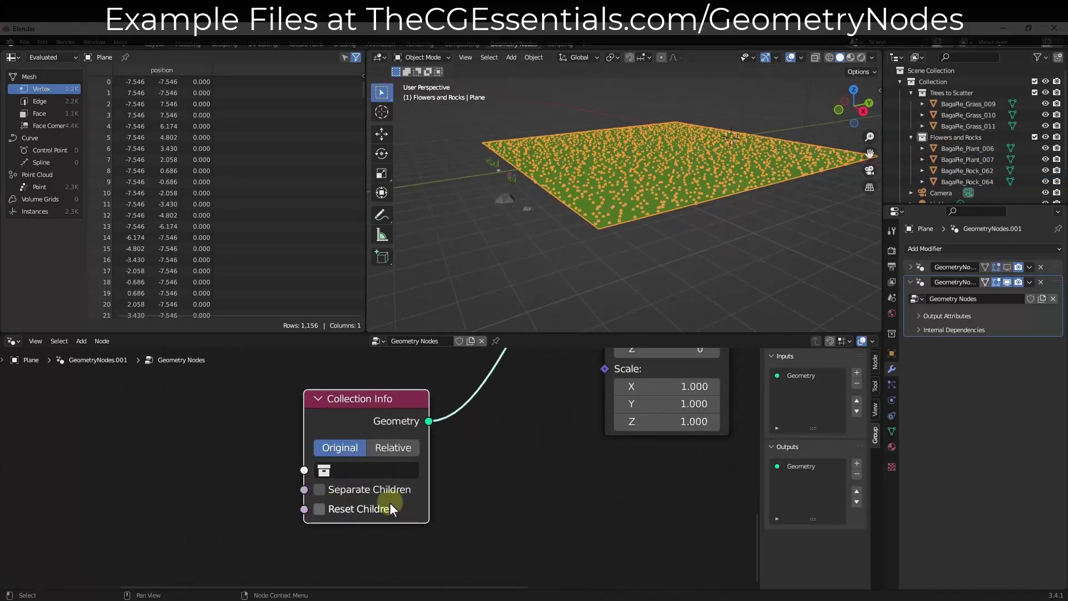
{"action": "left_click", "coordinate": [372, 468]}
{"action": "left_click", "coordinate": [384, 300]}
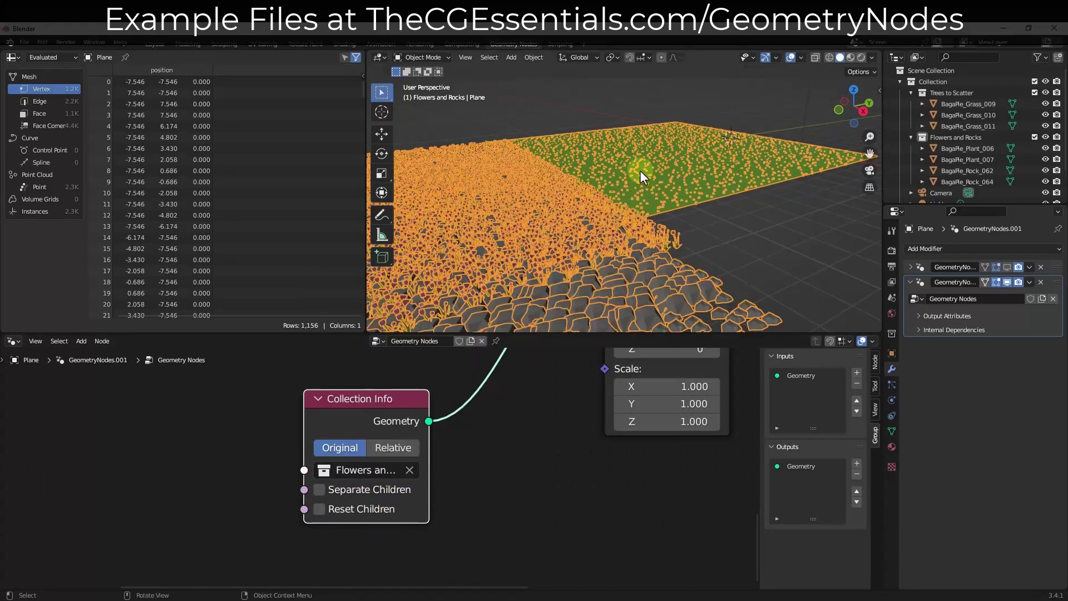
- Enable Separate Children and Reset Children on the Collection Info node
{"action": "middle_click_drag", "start_coordinate": [640, 166], "coordinate": [645, 177]}
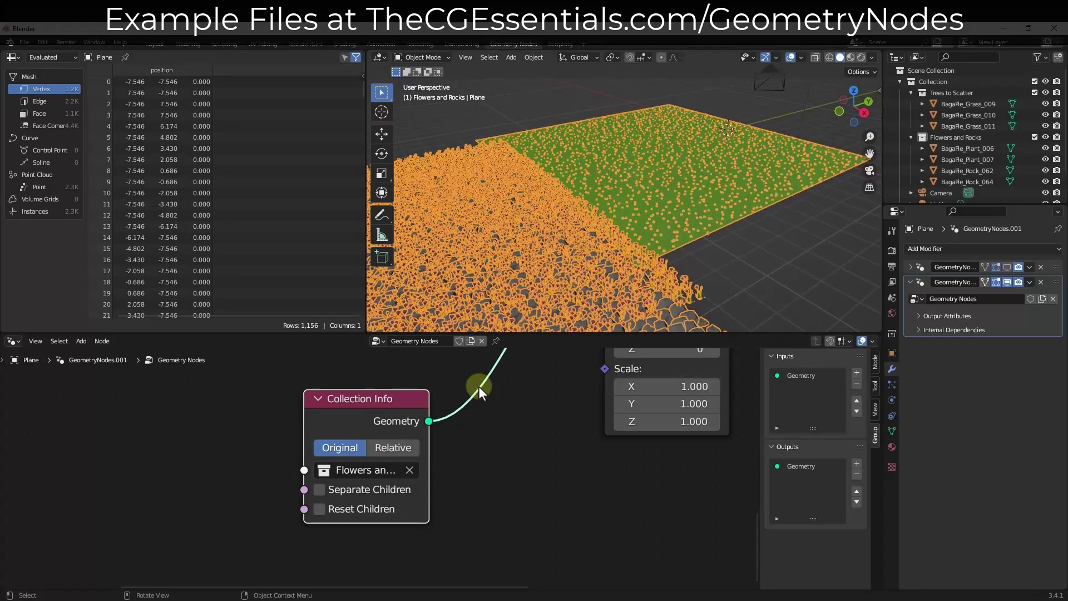
{"action": "left_click", "coordinate": [319, 490]}
{"action": "left_click", "coordinate": [319, 509]}
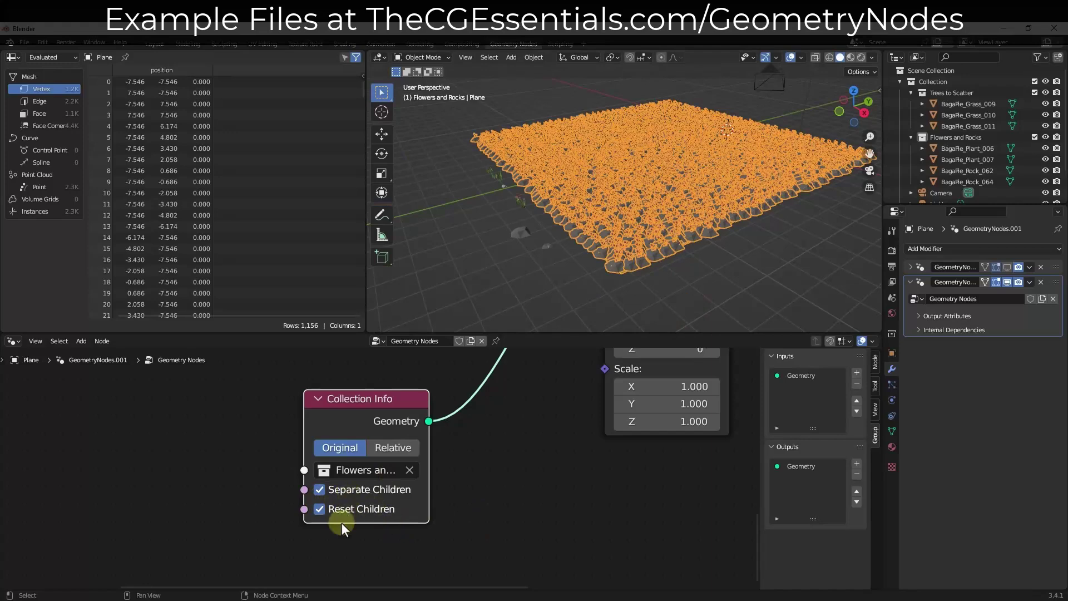
- Enable Pick Instance on the Instance on Points node and inspect the scattered flowers and rocks up close
{"action": "middle_click_drag", "start_coordinate": [558, 453], "coordinate": [469, 575]}
{"action": "scroll", "coordinate": [483, 489], "scroll_direction": "down", "scroll_amount": 1}
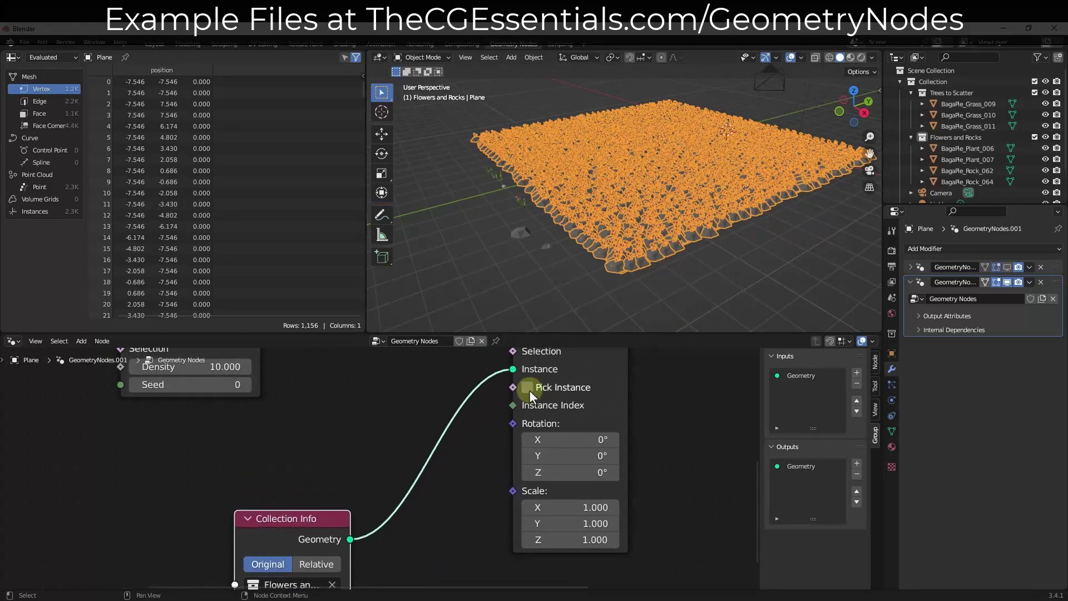
{"action": "left_click", "coordinate": [527, 387]}
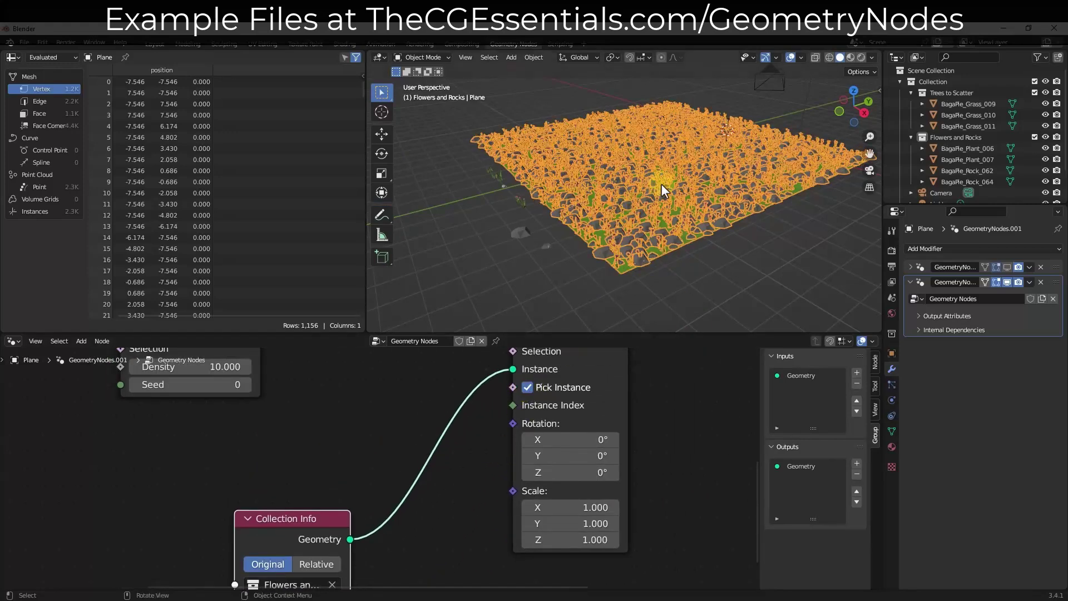
{"action": "scroll", "coordinate": [663, 186], "scroll_direction": "up", "scroll_amount": 6}
{"action": "middle_click_drag", "start_coordinate": [617, 249], "coordinate": [622, 214]}
{"action": "scroll", "coordinate": [604, 232], "scroll_direction": "down", "scroll_amount": 5}
{"action": "scroll", "coordinate": [621, 214], "scroll_direction": "down", "scroll_amount": 4}
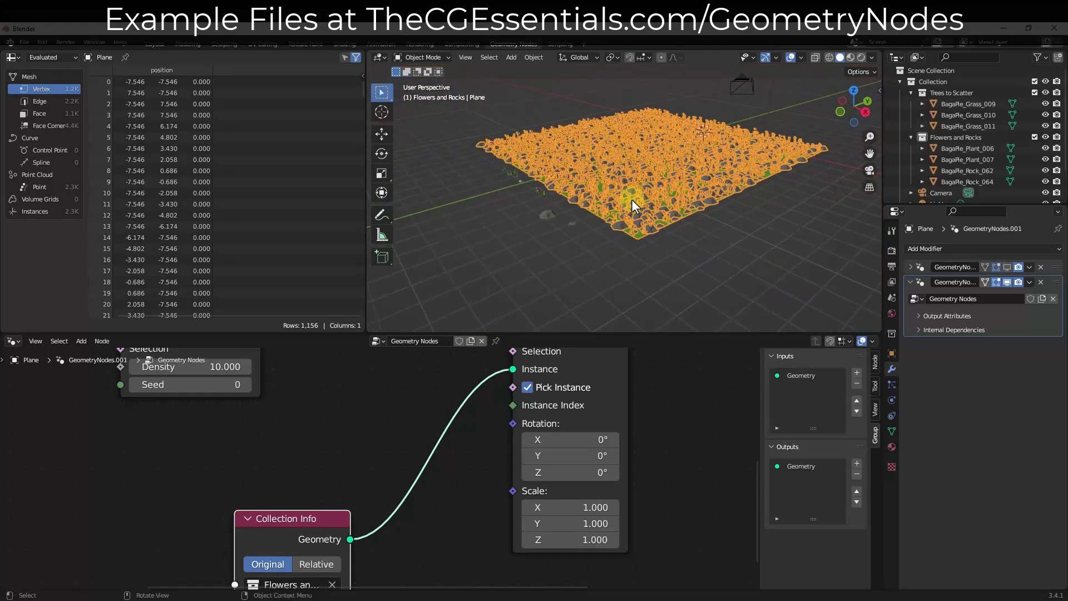
{"action": "scroll", "coordinate": [632, 199], "scroll_direction": "up", "scroll_amount": 6}
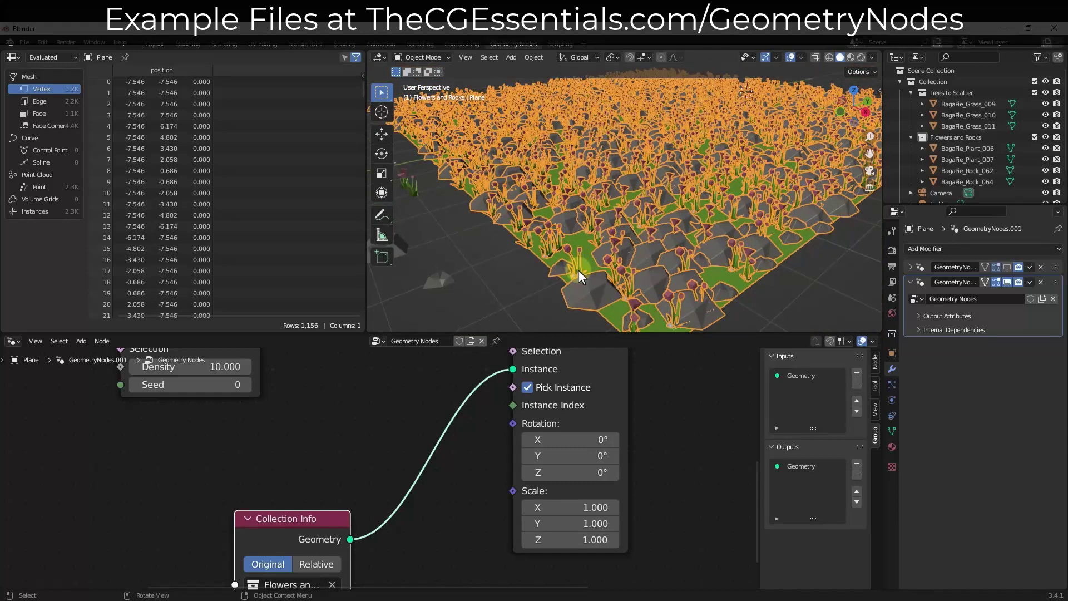
- Add a Random Value node in the empty area before the Distribute Points on Faces node
{"action": "scroll", "coordinate": [436, 452], "scroll_direction": "down", "scroll_amount": 4}
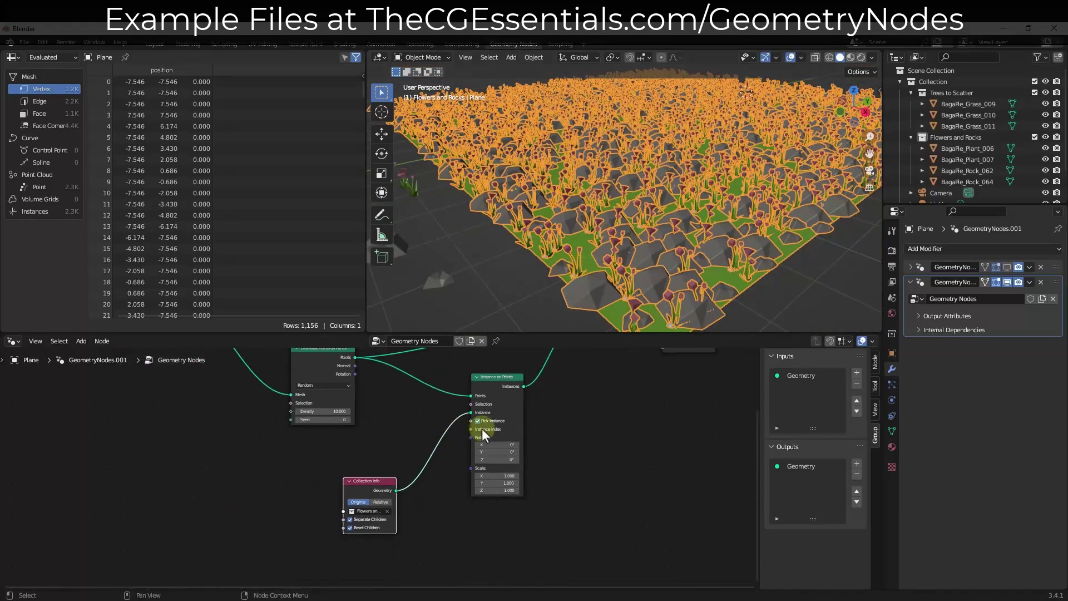
{"action": "middle_click_drag", "start_coordinate": [482, 436], "coordinate": [615, 424]}
{"action": "scroll", "coordinate": [534, 388], "scroll_direction": "down", "scroll_amount": 2}
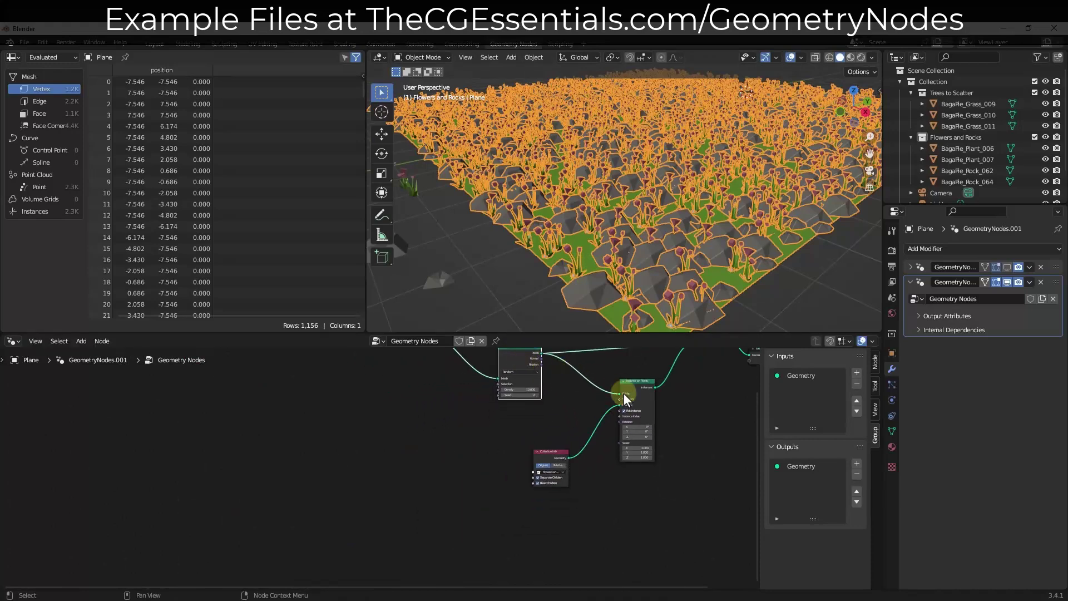
{"action": "scroll", "coordinate": [619, 406], "scroll_direction": "down", "scroll_amount": 4}
{"action": "scroll", "coordinate": [462, 422], "scroll_direction": "up", "scroll_amount": 4}
{"action": "scroll", "coordinate": [487, 417], "scroll_direction": "down", "scroll_amount": 4}
{"action": "left_click_drag", "start_coordinate": [417, 352], "coordinate": [396, 376]}
{"action": "scroll", "coordinate": [448, 399], "scroll_direction": "up", "scroll_amount": 5}
{"action": "key", "text": "shift+a"}
{"action": "left_click", "coordinate": [464, 337]}
{"action": "type", "text": "ran"}
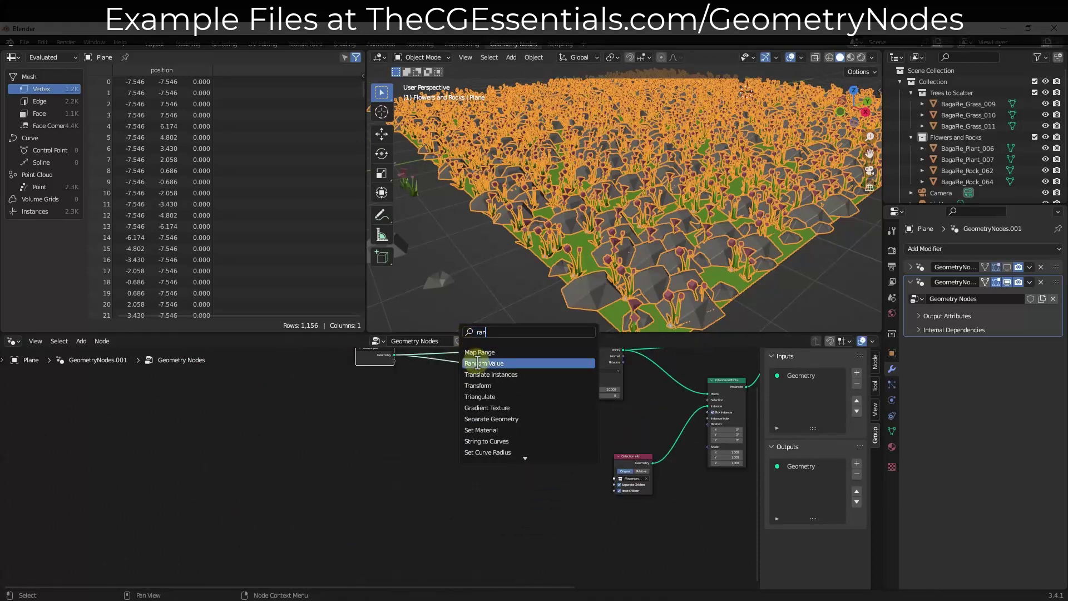
{"action": "left_click", "coordinate": [477, 363]}
{"action": "left_click", "coordinate": [492, 424]}
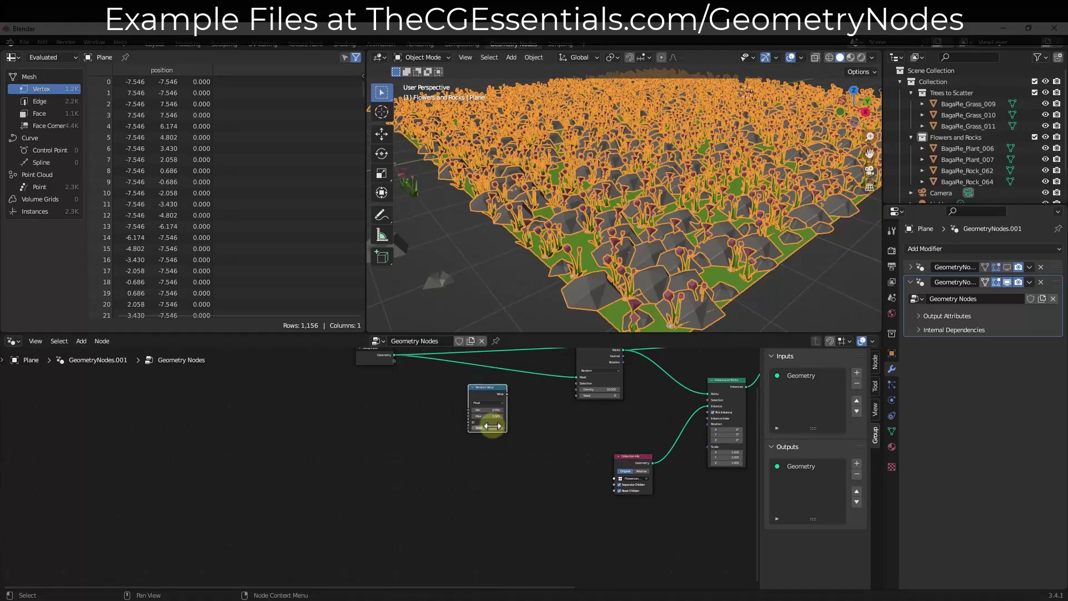
- Connect the Random Value output to the Scale input of Instance on Points
{"action": "left_click_drag", "start_coordinate": [492, 426], "coordinate": [478, 425]}
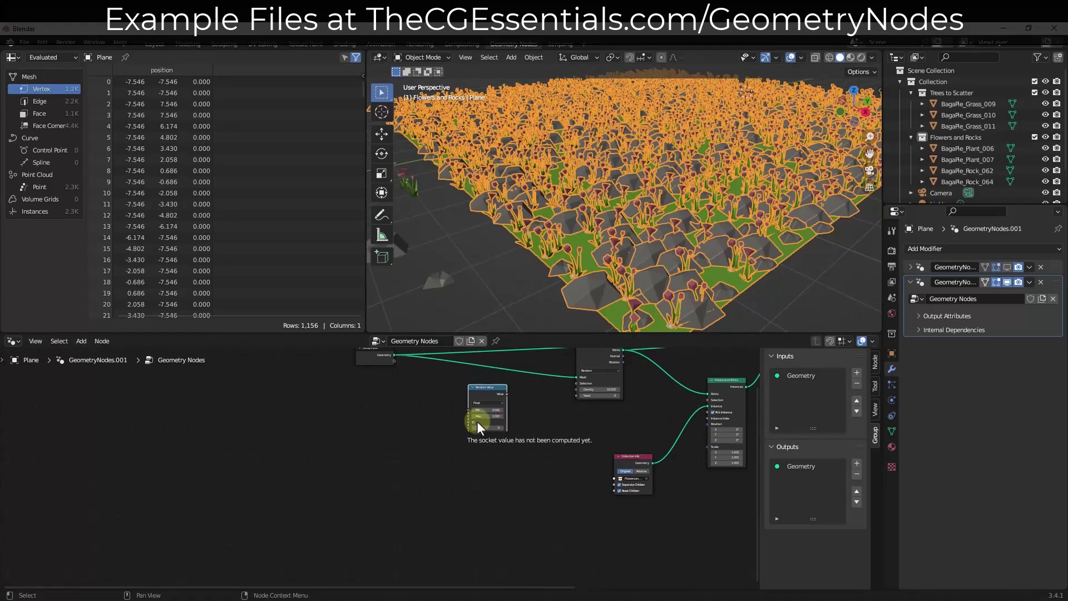
{"action": "left_click_drag", "start_coordinate": [507, 394], "coordinate": [707, 447]}
{"action": "scroll", "coordinate": [731, 445], "scroll_direction": "up", "scroll_amount": 4}
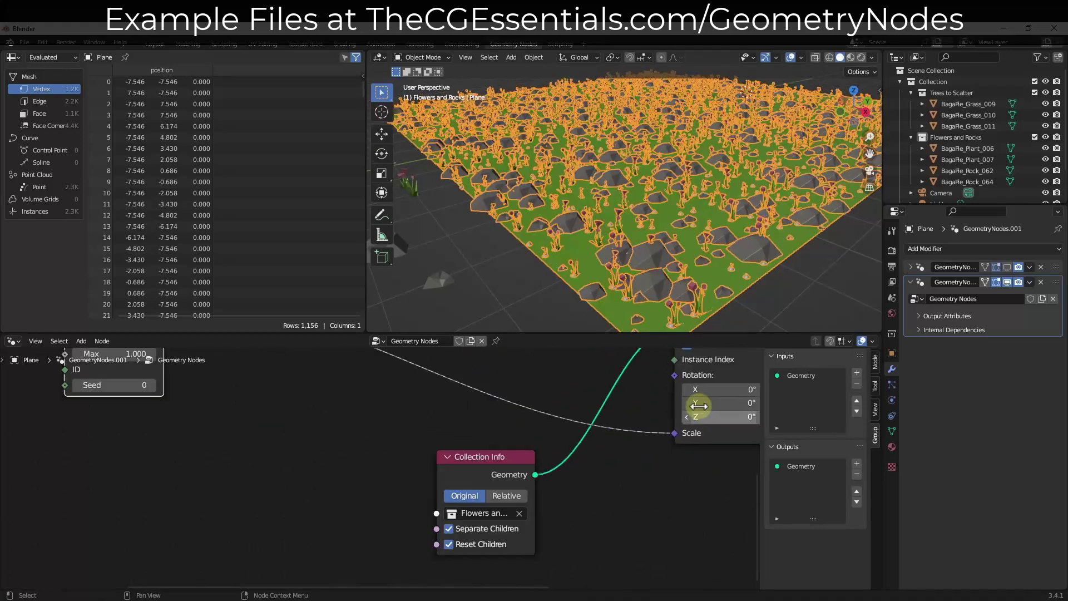
- Duplicate the Random Value node, place the copy below the original, and connect it to the Rotation input of Instance on Points
{"action": "scroll", "coordinate": [698, 406], "scroll_direction": "down", "scroll_amount": 2}
{"action": "scroll", "coordinate": [384, 414], "scroll_direction": "down", "scroll_amount": 9}
{"action": "middle_click_drag", "start_coordinate": [329, 394], "coordinate": [358, 412]}
{"action": "scroll", "coordinate": [342, 444], "scroll_direction": "up", "scroll_amount": 1}
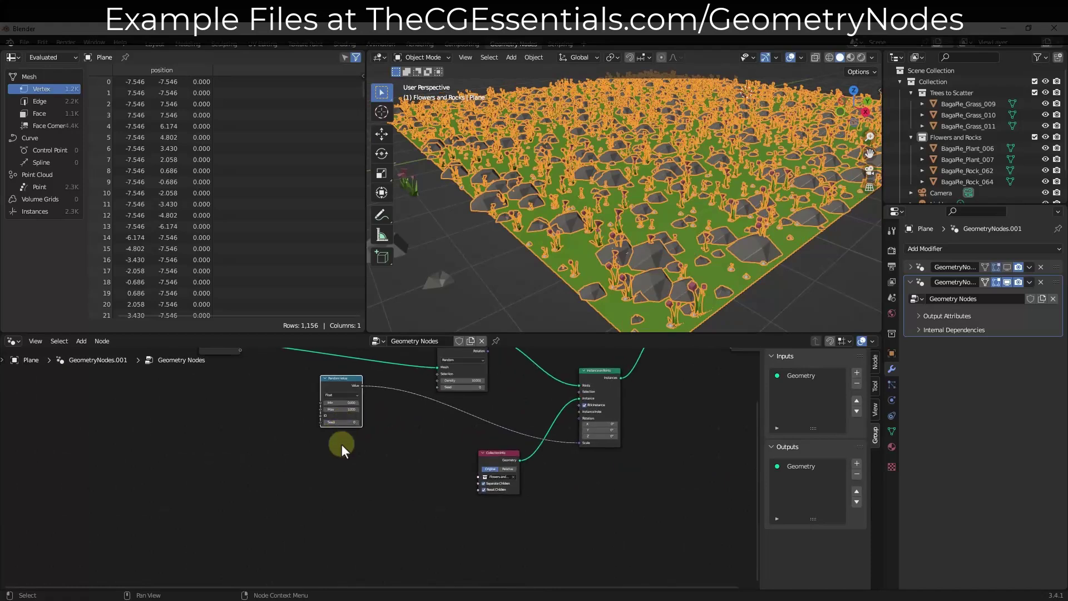
{"action": "scroll", "coordinate": [345, 453], "scroll_direction": "up", "scroll_amount": 1}
{"action": "key", "text": "shift+a"}
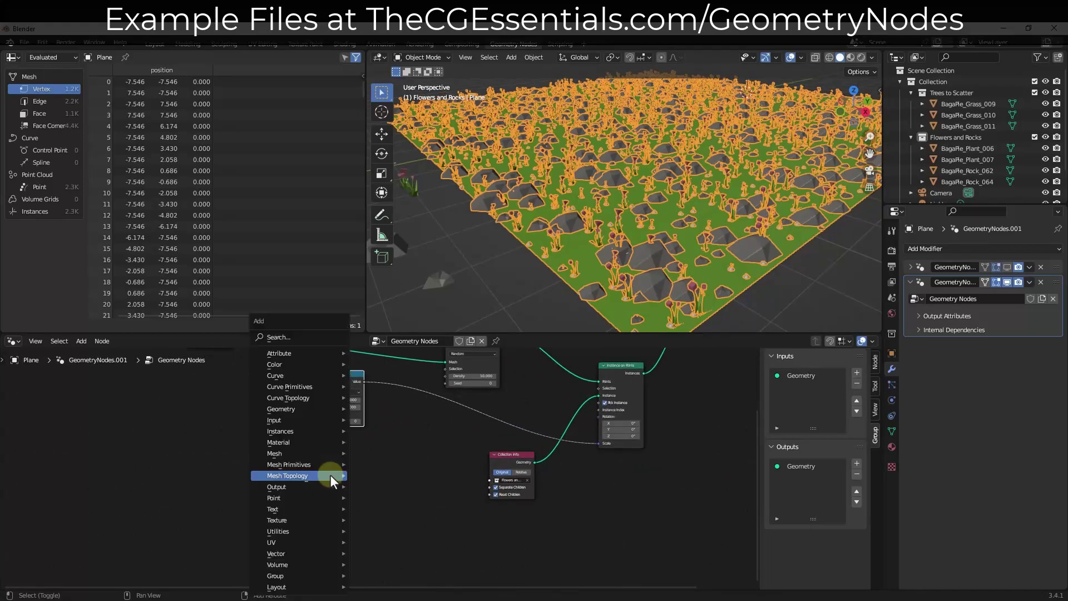
{"action": "key", "text": "Escape"}
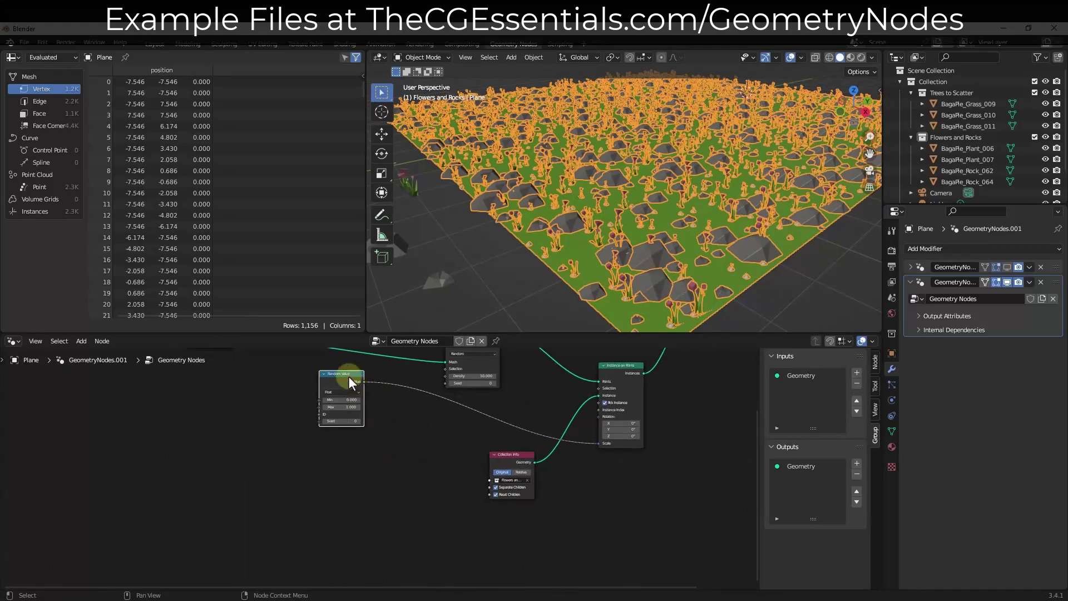
{"action": "key", "text": "shift+d"}
{"action": "left_click", "coordinate": [348, 449]}
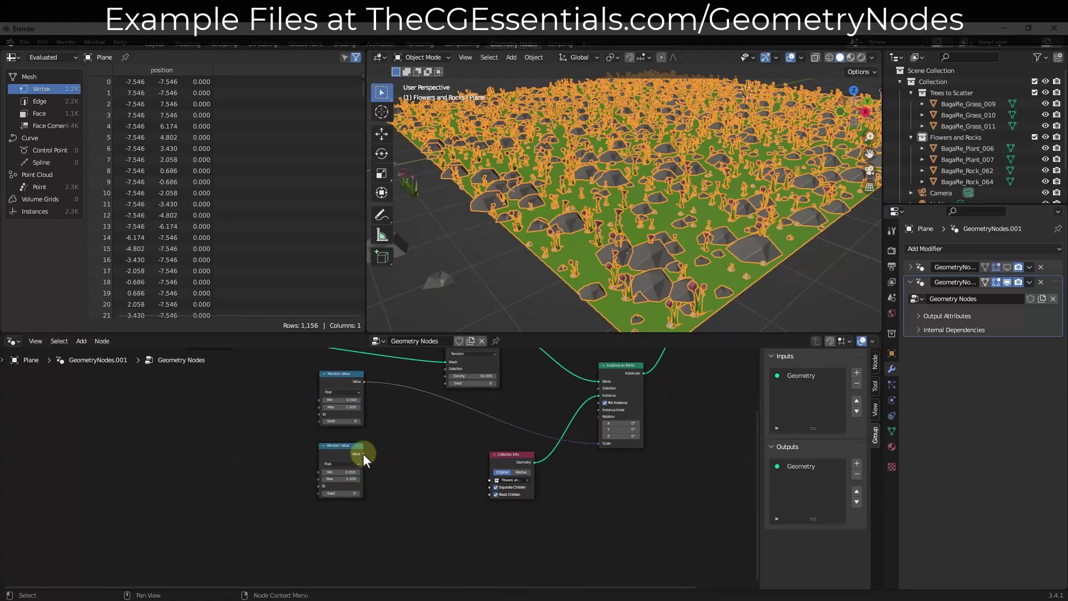
{"action": "left_click_drag", "start_coordinate": [362, 452], "coordinate": [597, 417]}
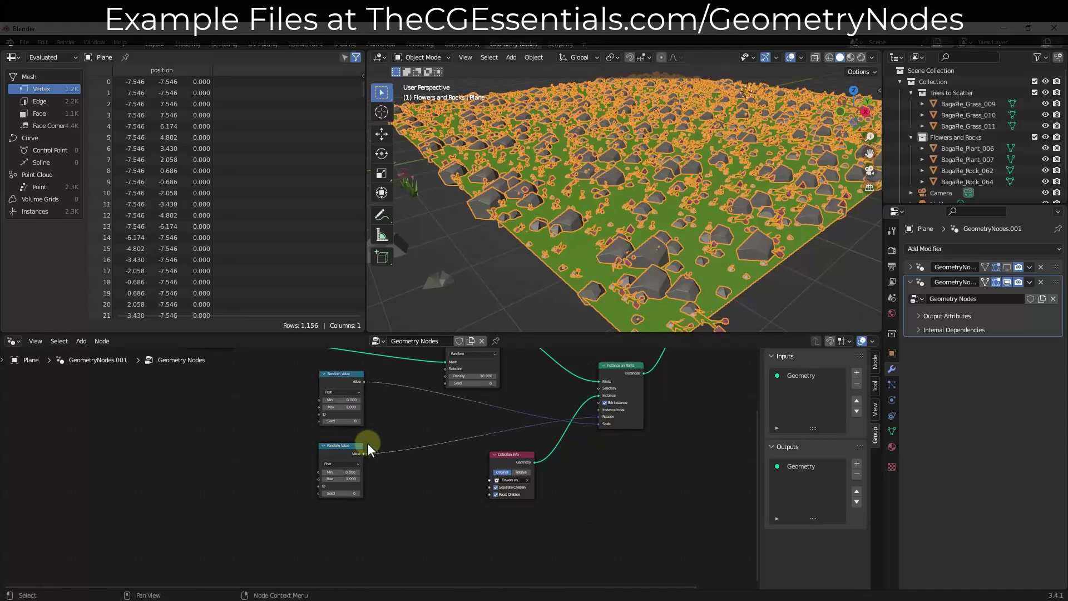
- Set the data type of the rotation's Random Value node to Vector
{"action": "scroll", "coordinate": [336, 466], "scroll_direction": "up", "scroll_amount": 3}
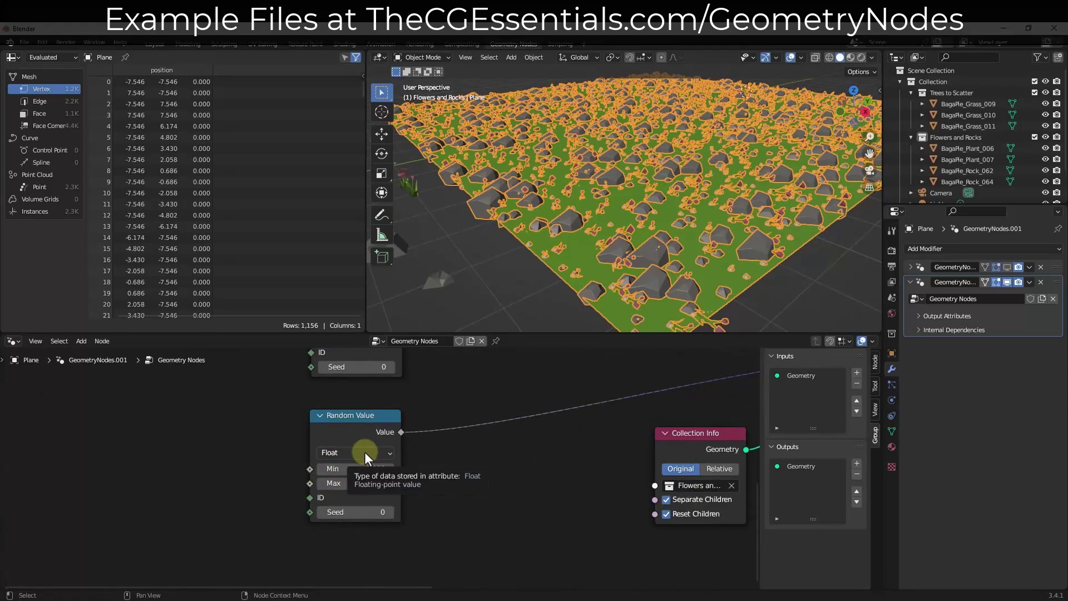
{"action": "left_click", "coordinate": [365, 451]}
{"action": "left_click", "coordinate": [356, 499]}
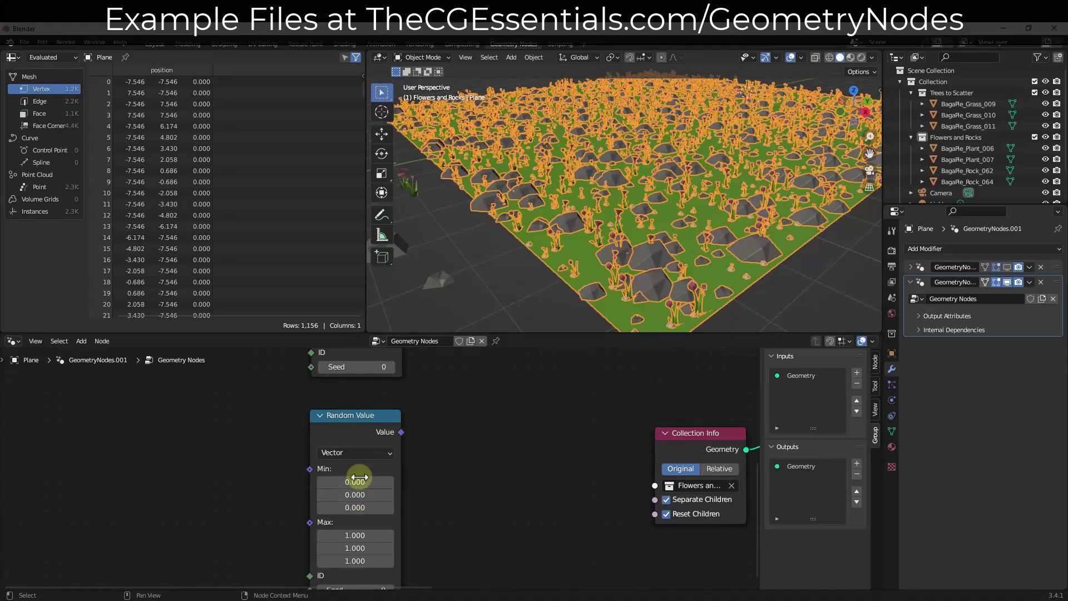
- Add a Combine XYZ node in front of the vector Random Value node
{"action": "scroll", "coordinate": [376, 513], "scroll_direction": "up", "scroll_amount": 1}
{"action": "middle_click_drag", "start_coordinate": [375, 513], "coordinate": [639, 510]}
{"action": "key", "text": "shift+a"}
{"action": "left_click", "coordinate": [336, 337]}
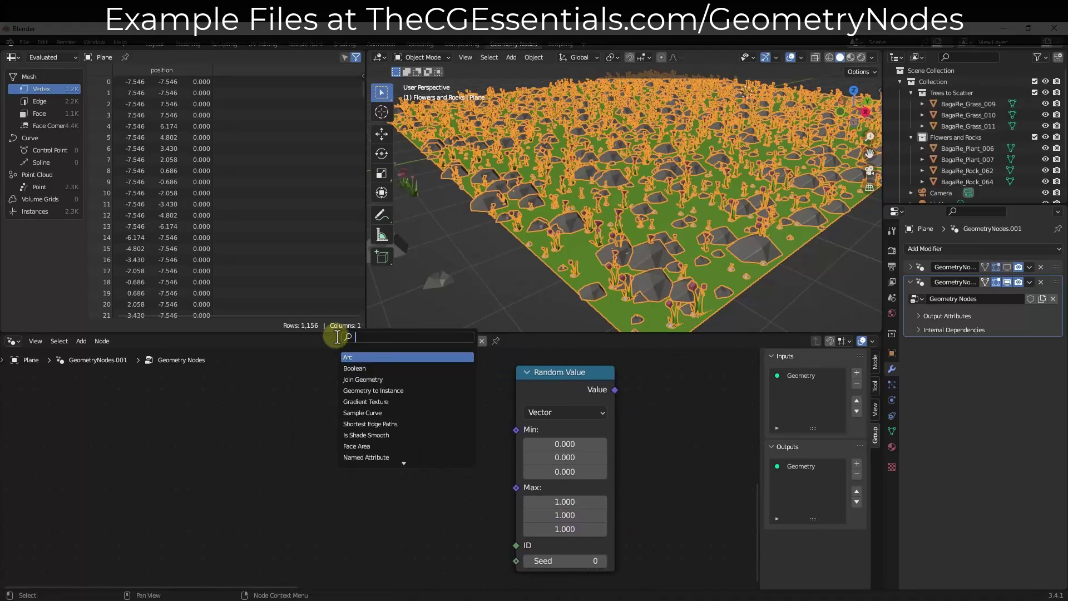
{"action": "type", "text": "combine"}
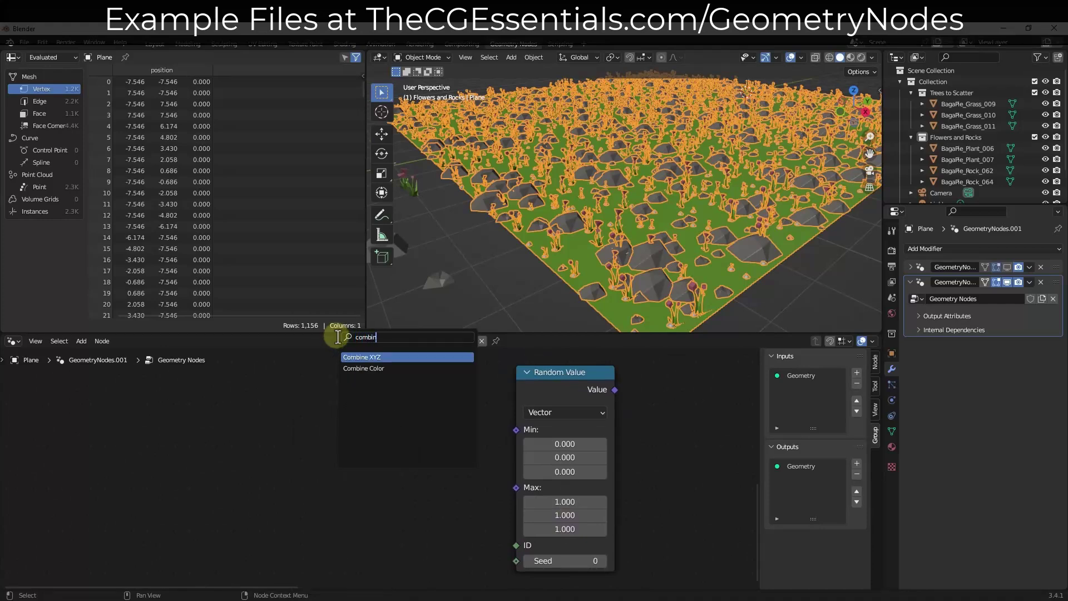
{"action": "key", "text": "Return"}
{"action": "left_click", "coordinate": [282, 383]}
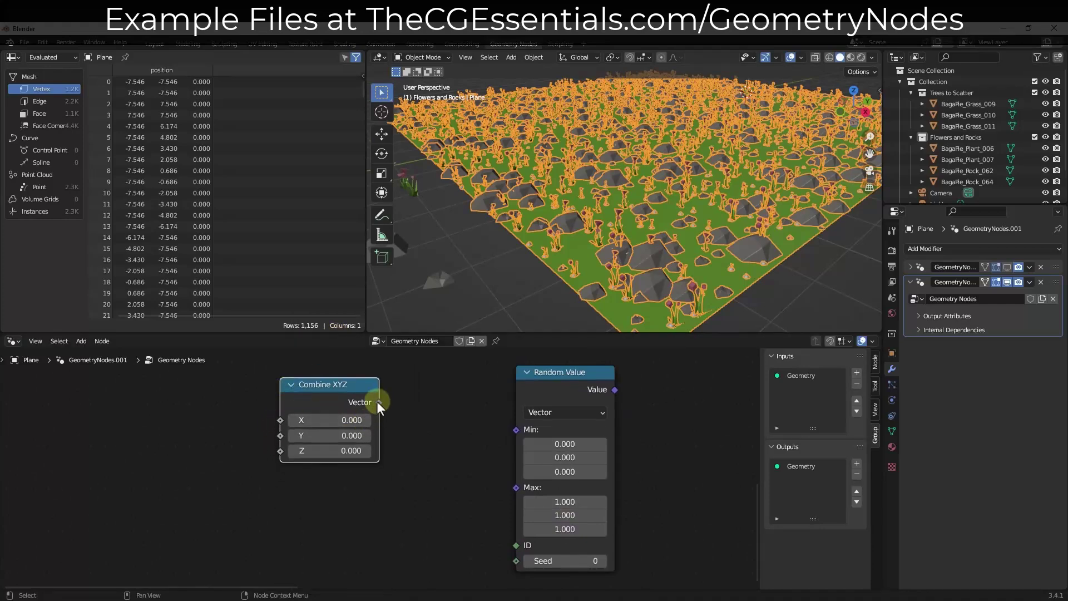
- Connect the Combine XYZ node's Vector output to the Max input of the vector Random Value node
{"action": "left_click_drag", "start_coordinate": [379, 401], "coordinate": [514, 487]}
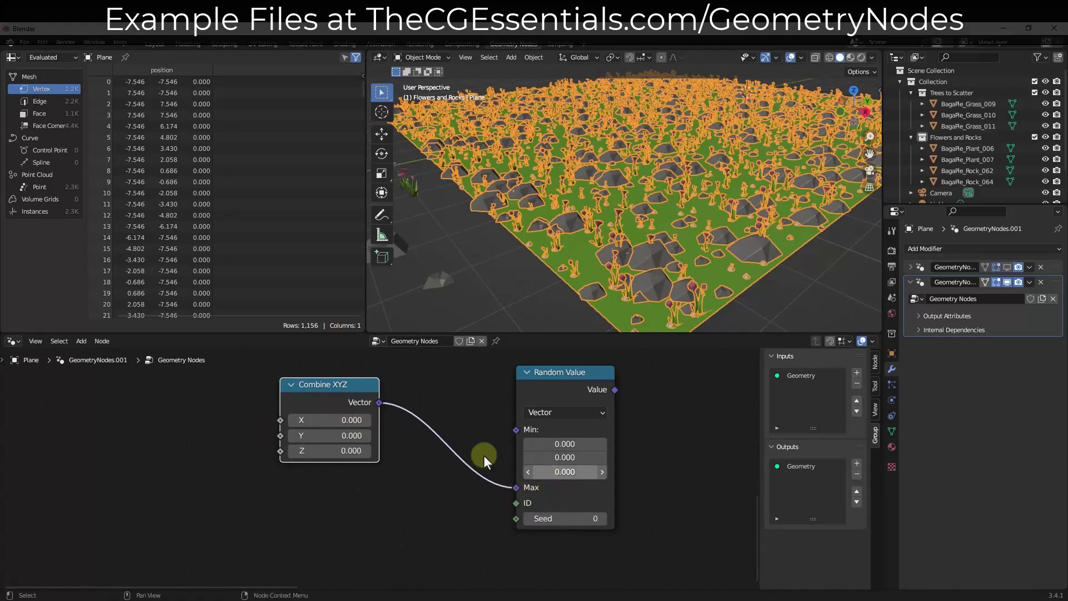
{"action": "scroll", "coordinate": [410, 455], "scroll_direction": "down", "scroll_amount": 10}
{"action": "middle_click_drag", "start_coordinate": [471, 421], "coordinate": [372, 431]}
{"action": "scroll", "coordinate": [396, 428], "scroll_direction": "up", "scroll_amount": 7}
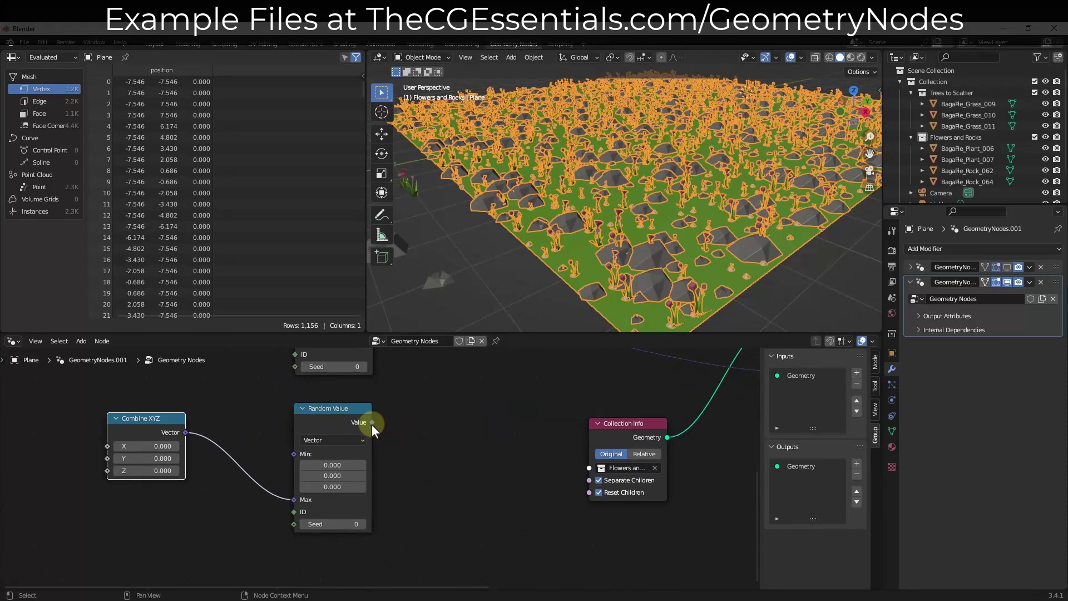
- Connect the vector Random Value's output to the Rotation input of Instance on Points and set the Combine XYZ Z value to 5.3
{"action": "left_click_drag", "start_coordinate": [372, 423], "coordinate": [649, 398]}
{"action": "scroll", "coordinate": [507, 426], "scroll_direction": "down", "scroll_amount": 4}
{"action": "scroll", "coordinate": [285, 522], "scroll_direction": "up", "scroll_amount": 6}
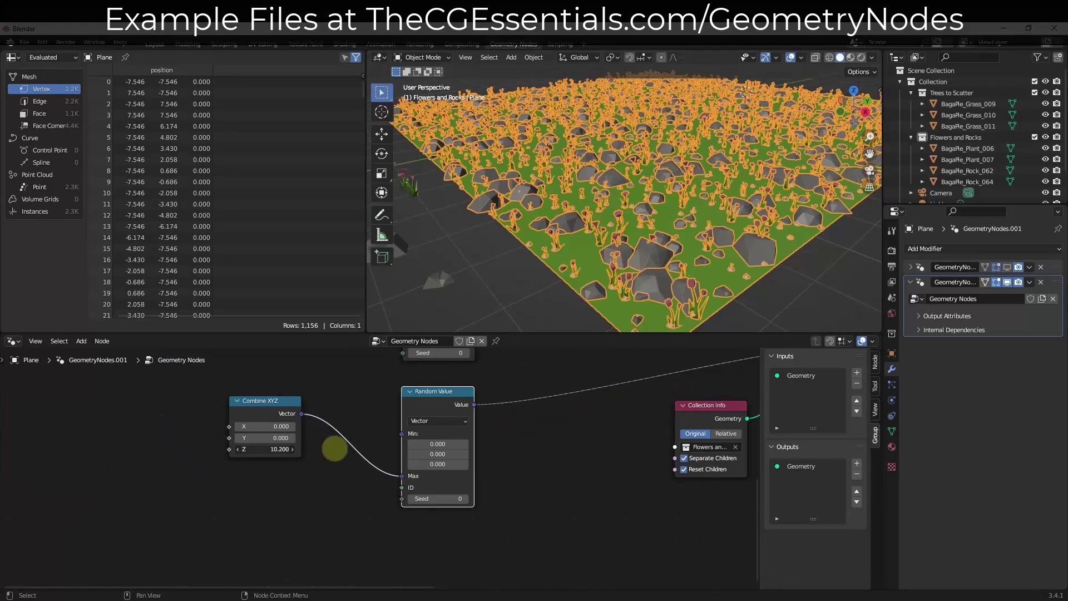
{"action": "left_click_drag", "start_coordinate": [334, 448], "coordinate": [295, 466]}
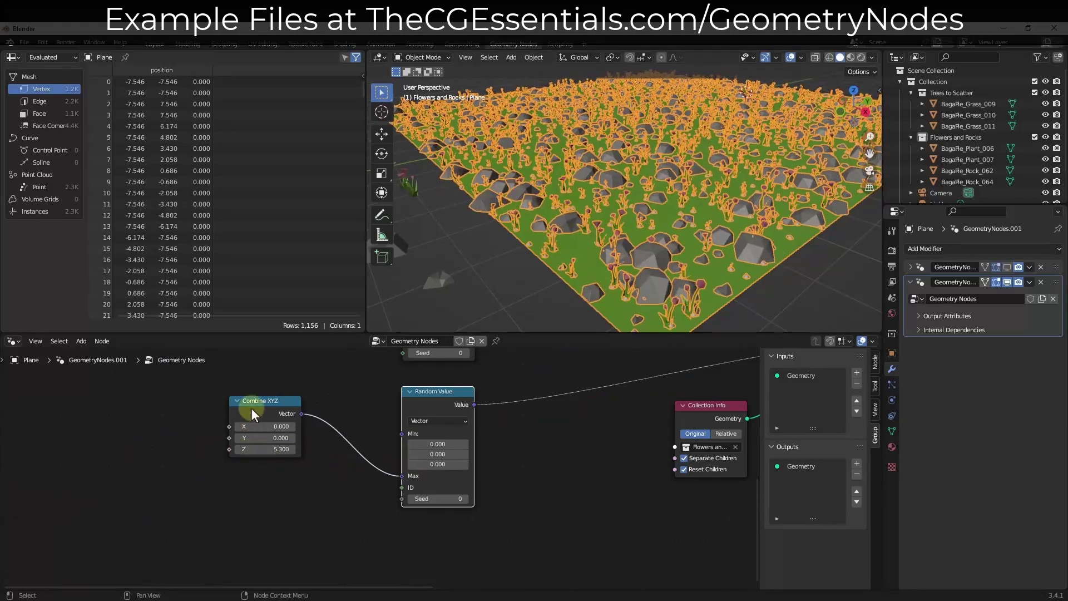
- Move the Group Input node farther away from the other nodes and check the settings exposed by the first Geometry Nodes modifier
{"action": "scroll", "coordinate": [423, 486], "scroll_direction": "down", "scroll_amount": 5}
{"action": "middle_click_drag", "start_coordinate": [402, 484], "coordinate": [410, 488]}
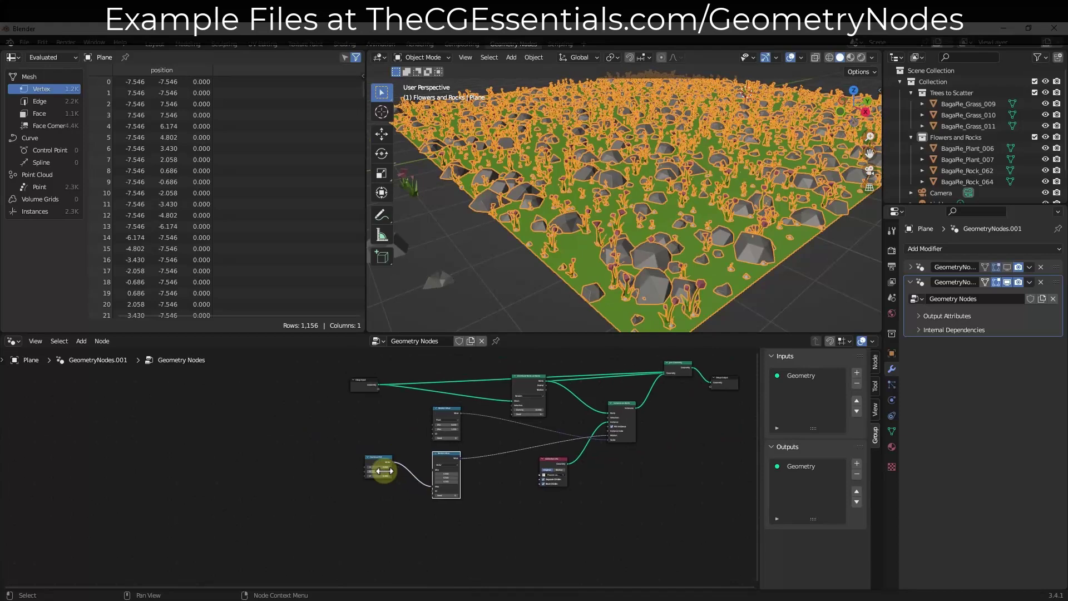
{"action": "left_click_drag", "start_coordinate": [357, 382], "coordinate": [299, 384]}
{"action": "scroll", "coordinate": [361, 422], "scroll_direction": "up", "scroll_amount": 1}
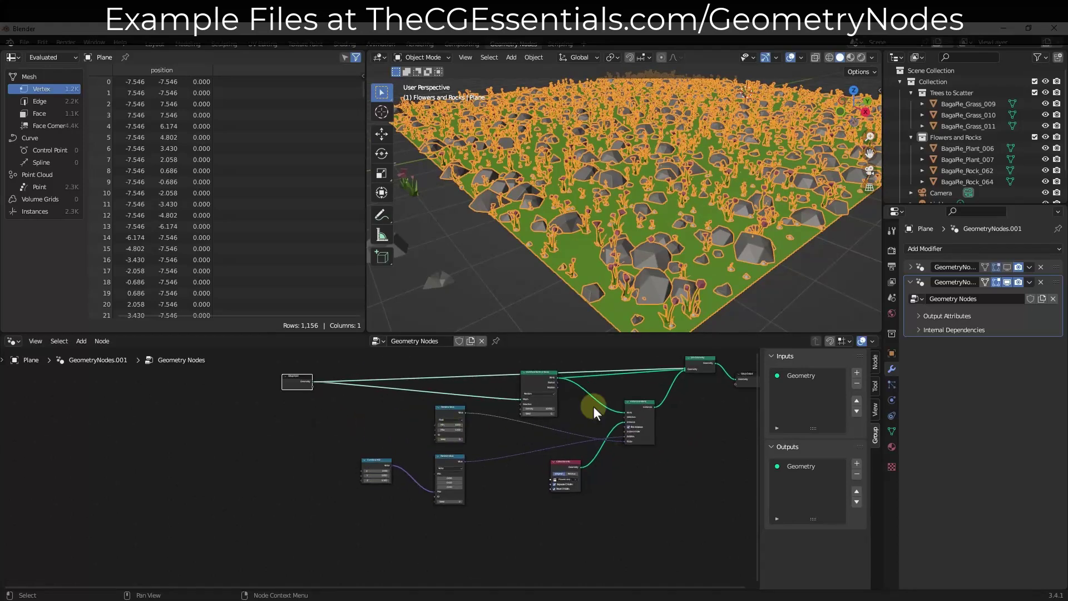
{"action": "left_click", "coordinate": [910, 267]}
{"action": "left_click", "coordinate": [912, 268]}
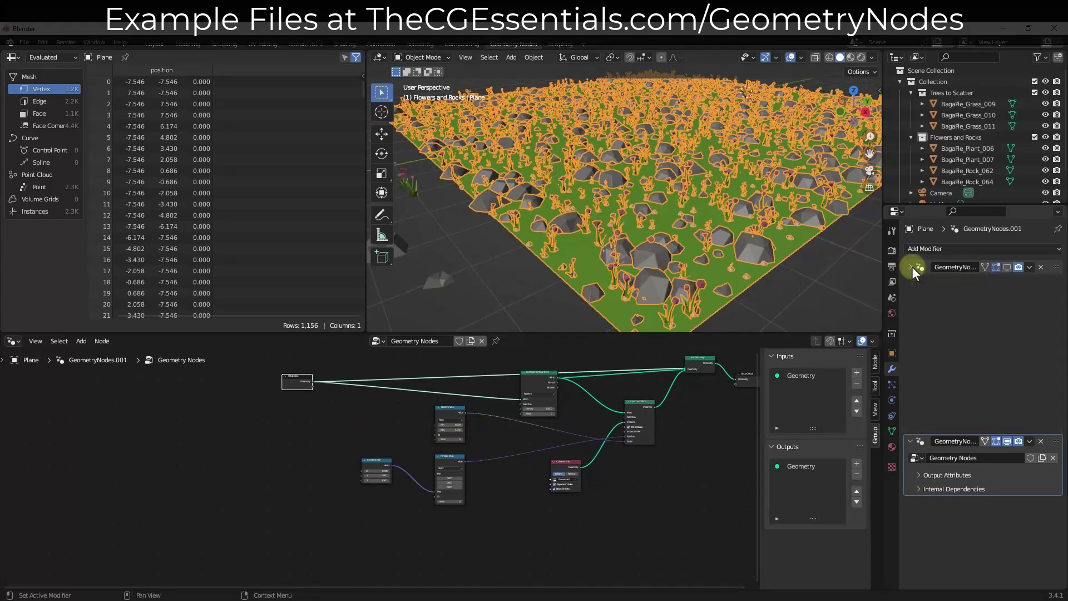
- Expose the Density of Distribute Points on Faces through the Group Input node and set it to 9.92 in the modifier
{"action": "scroll", "coordinate": [352, 418], "scroll_direction": "up", "scroll_amount": 2}
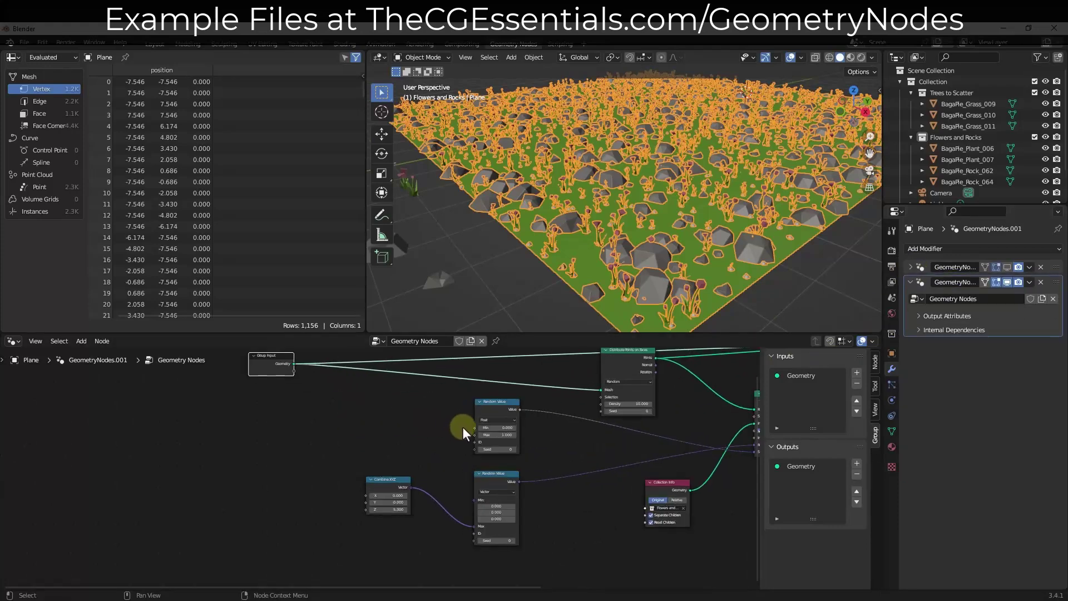
{"action": "left_click_drag", "start_coordinate": [600, 404], "coordinate": [294, 371]}
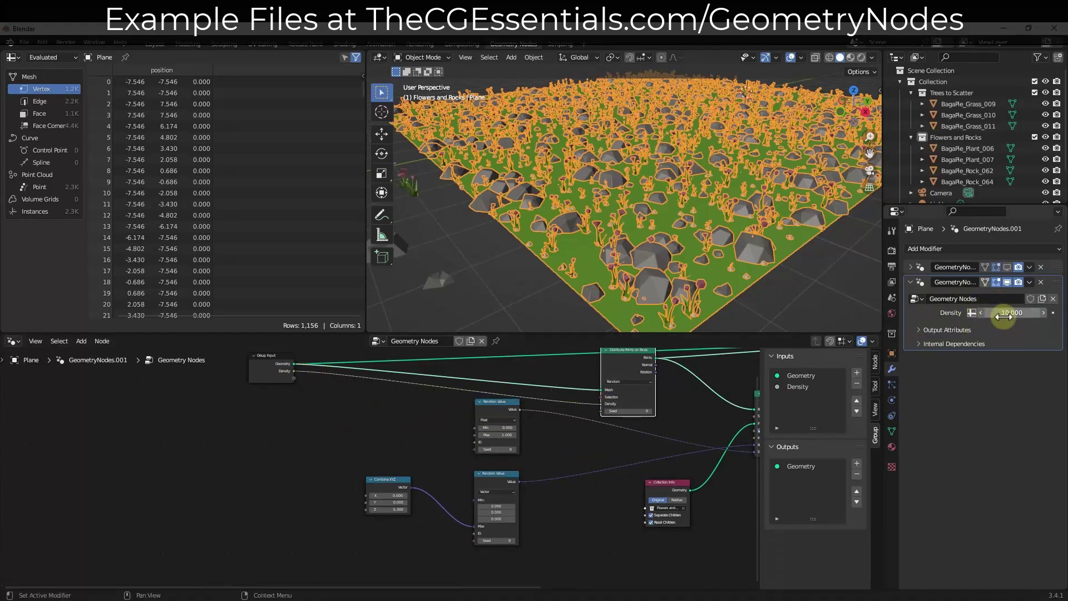
{"action": "mouse_move", "coordinate": [1004, 313]}
{"action": "left_mouse_down"}
{"action": "mouse_move", "coordinate": [1040, 313]}
{"action": "mouse_move", "coordinate": [1001, 312]}
{"action": "left_mouse_up"}
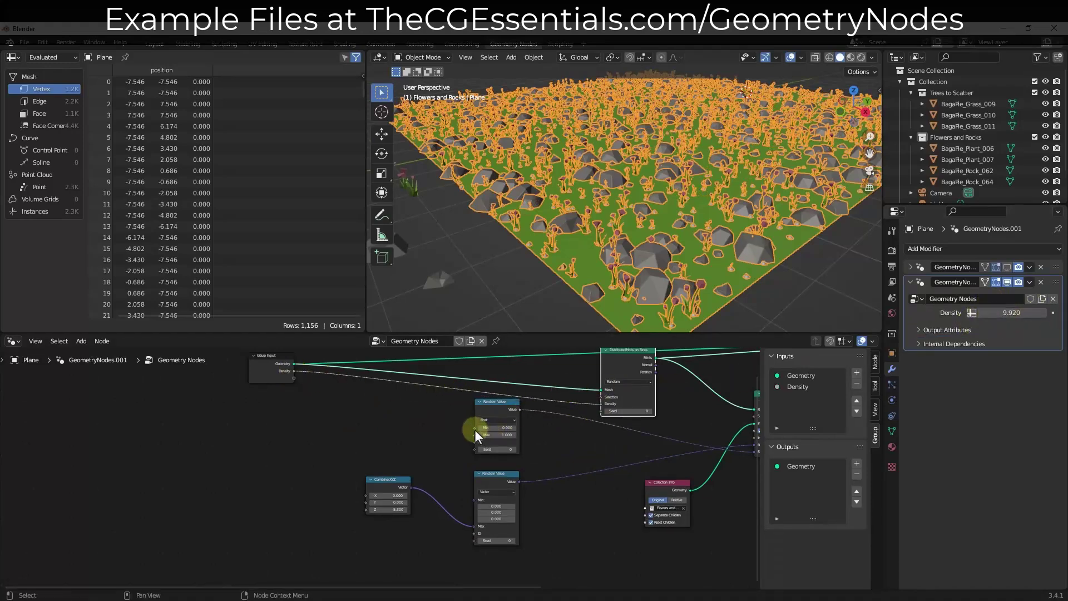
- Expose the scale Random Value's Min and Max and the Combine XYZ Z value through the Group Input node
{"action": "left_click_drag", "start_coordinate": [474, 427], "coordinate": [294, 378]}
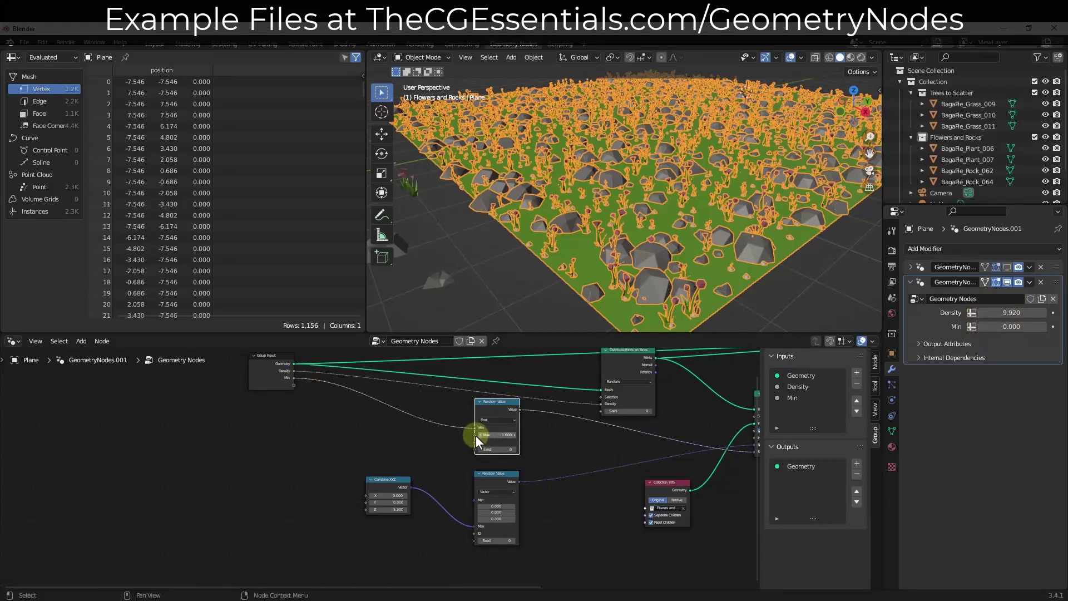
{"action": "left_click_drag", "start_coordinate": [475, 435], "coordinate": [293, 385]}
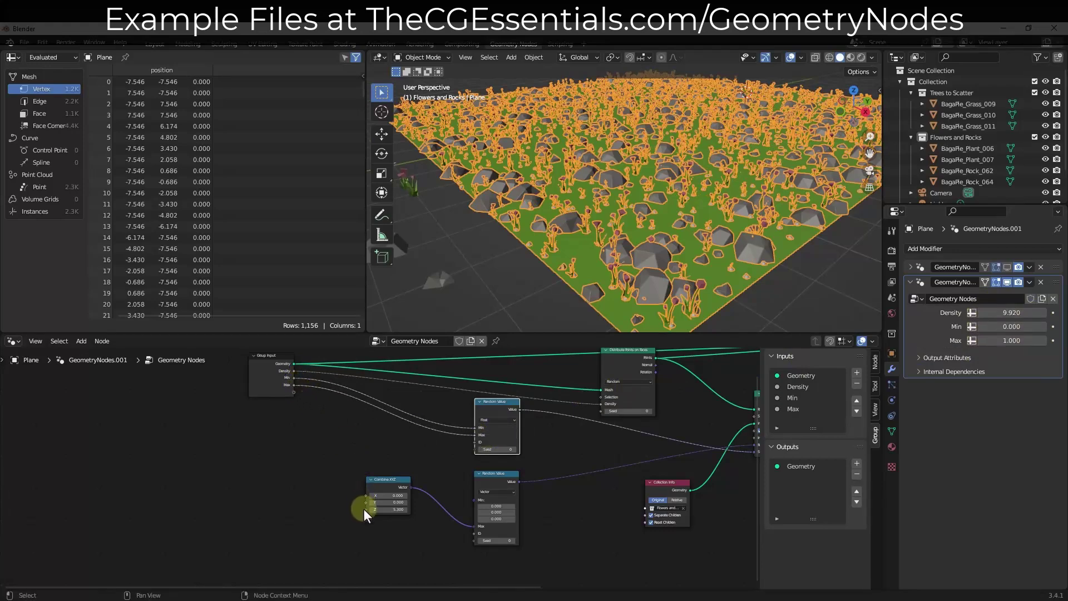
{"action": "left_click_drag", "start_coordinate": [366, 509], "coordinate": [294, 392]}
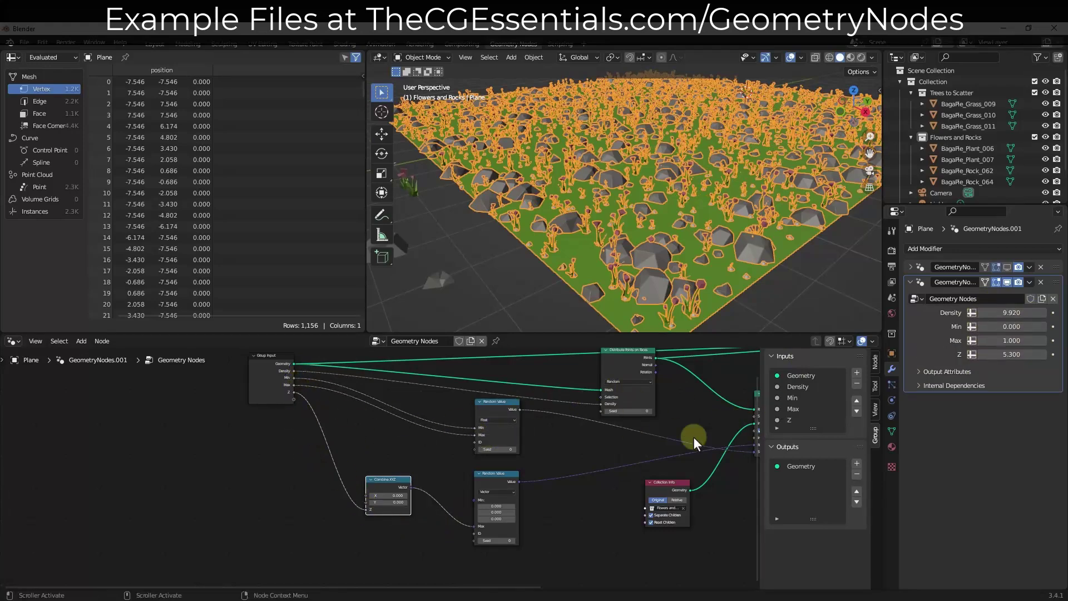
- Rename the exposed Min and Max inputs to Min Scale and Max Scale, and set them to 0.25 and 1.03
{"action": "left_click", "coordinate": [795, 398]}
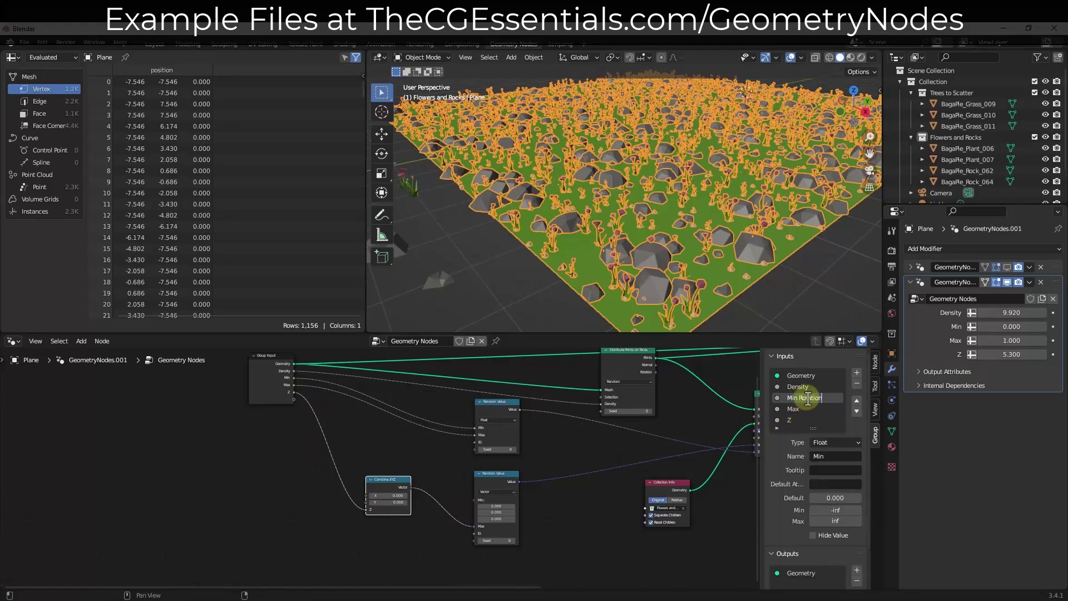
{"action": "double_click", "coordinate": [816, 409]}
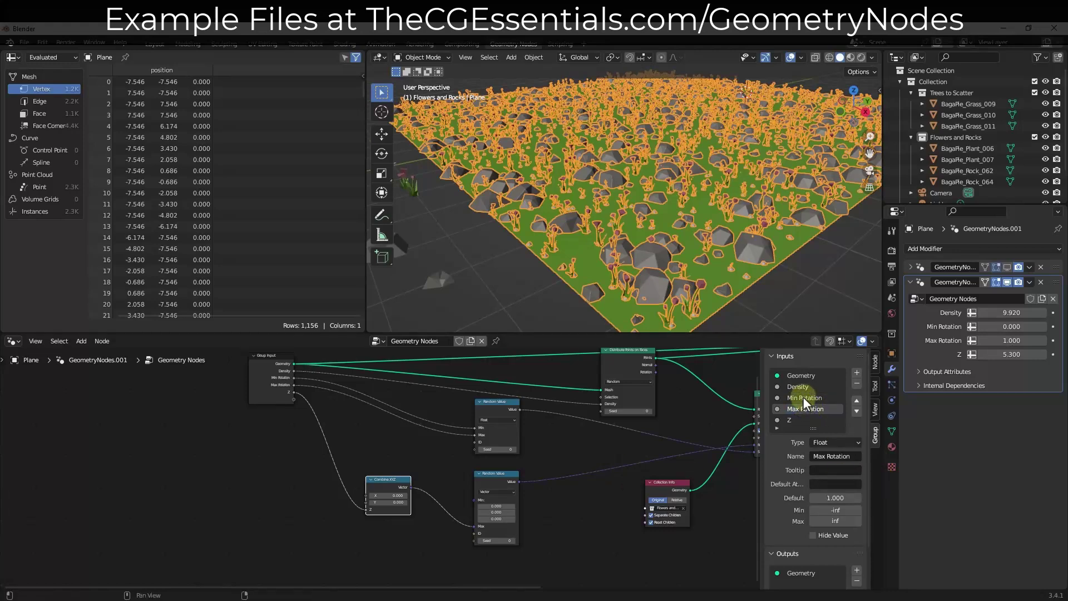
{"action": "double_click", "coordinate": [799, 398]}
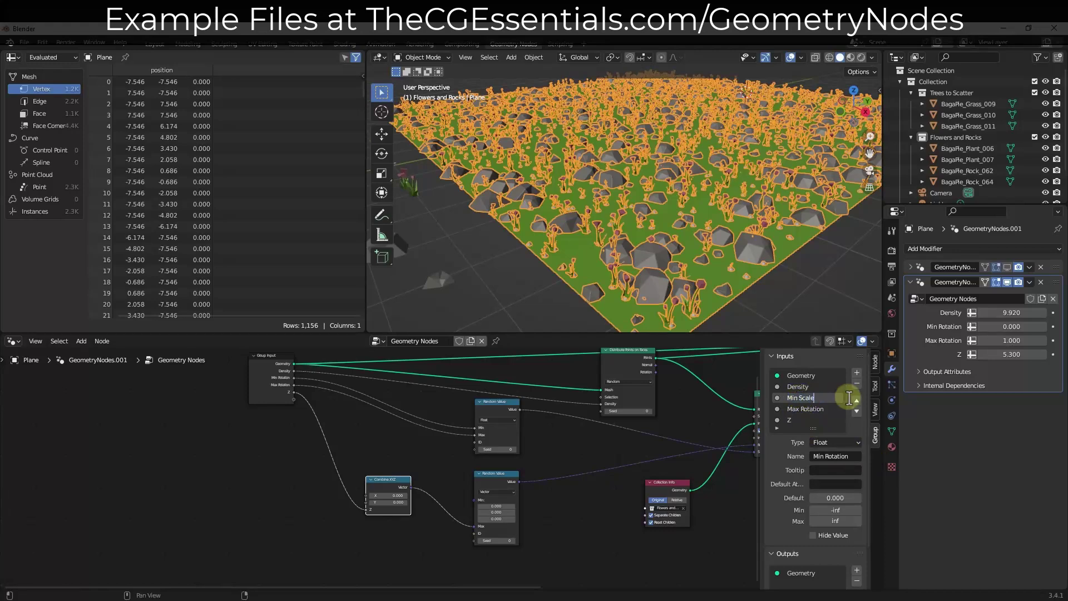
{"action": "left_click", "coordinate": [807, 409]}
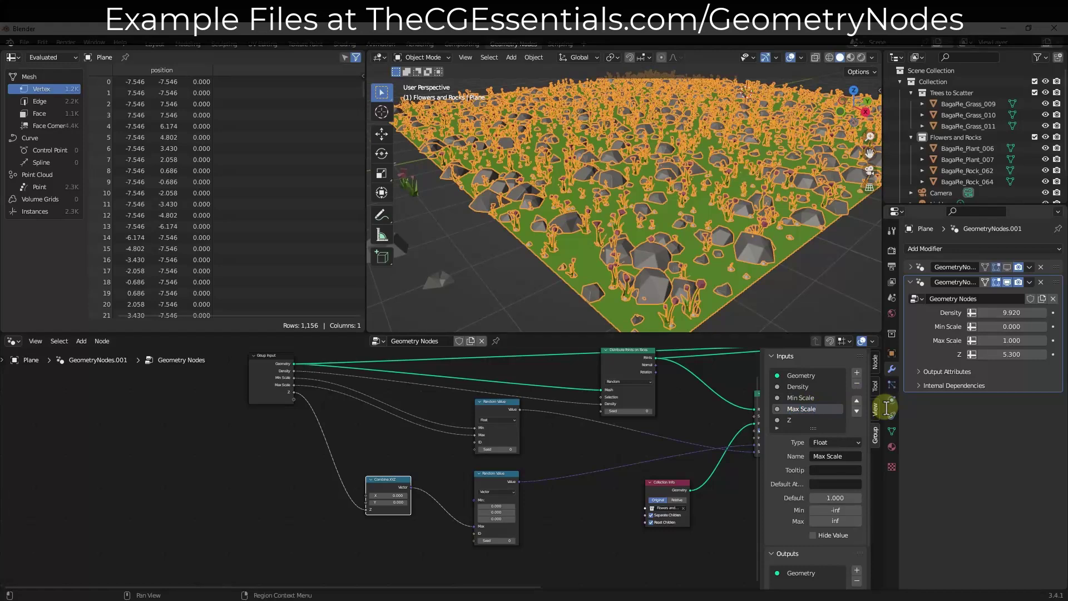
{"action": "mouse_move", "coordinate": [1011, 341]}
{"action": "left_mouse_down"}
{"action": "mouse_move", "coordinate": [1032, 340]}
{"action": "mouse_move", "coordinate": [1004, 340]}
{"action": "mouse_move", "coordinate": [1009, 325]}
{"action": "mouse_move", "coordinate": [1010, 340]}
{"action": "left_mouse_up"}
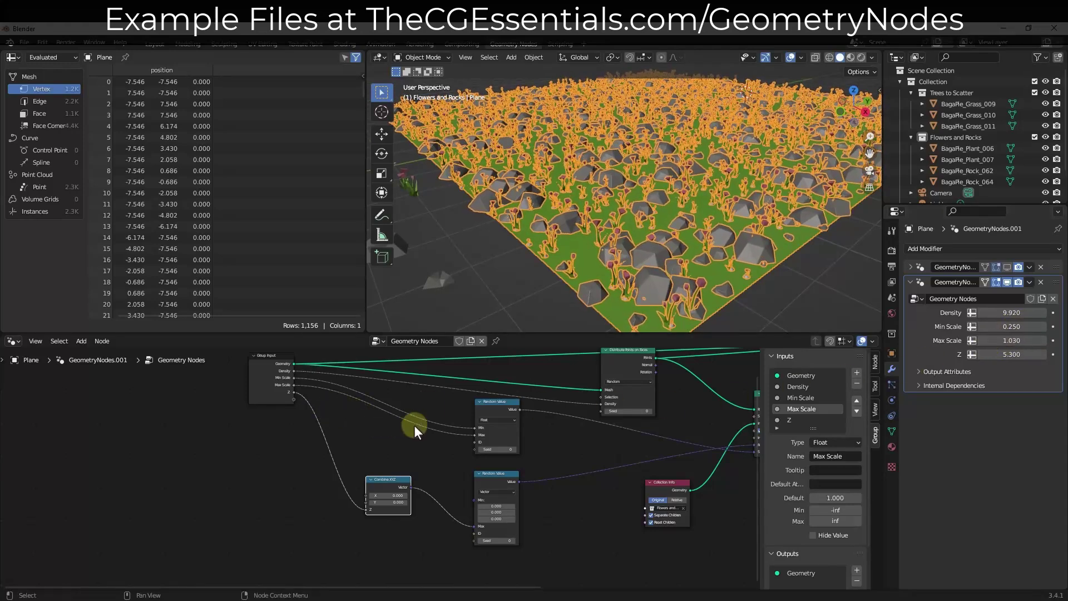
- Expose the scale Random Value's Seed as a group input named Scale Seed and rename the rotation's Z input to Rotation
{"action": "left_click_drag", "start_coordinate": [474, 449], "coordinate": [293, 391]}
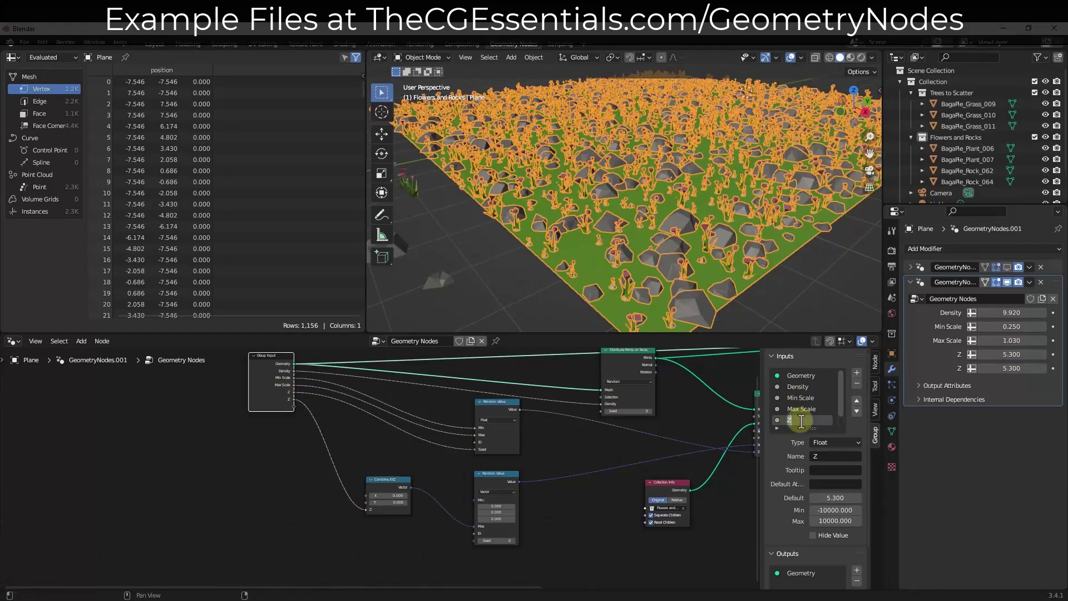
- Set the modifier's Density to 9.41, Min Scale to 0.32, Max Scale to 0.96 and Scale Seed to 5.42
{"action": "mouse_move", "coordinate": [1011, 312]}
{"action": "left_mouse_down"}
{"action": "mouse_move", "coordinate": [984, 311]}
{"action": "mouse_move", "coordinate": [1011, 311]}
{"action": "mouse_move", "coordinate": [1001, 312]}
{"action": "left_mouse_up"}
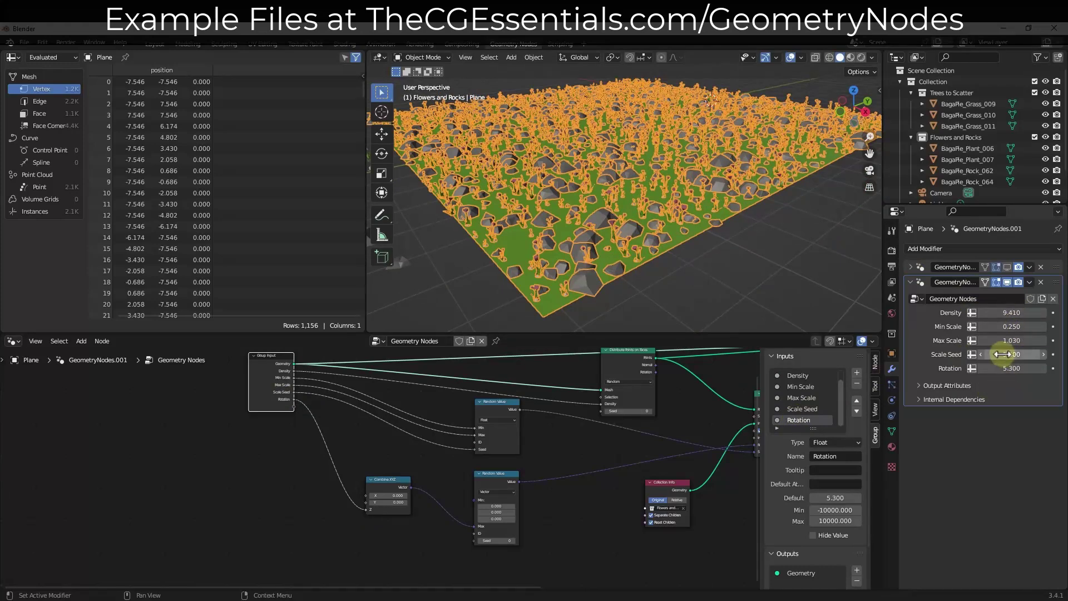
{"action": "left_click_drag", "start_coordinate": [1036, 354], "coordinate": [1020, 326]}
{"action": "key", "text": "Home"}
{"action": "left_click", "coordinate": [477, 398]}
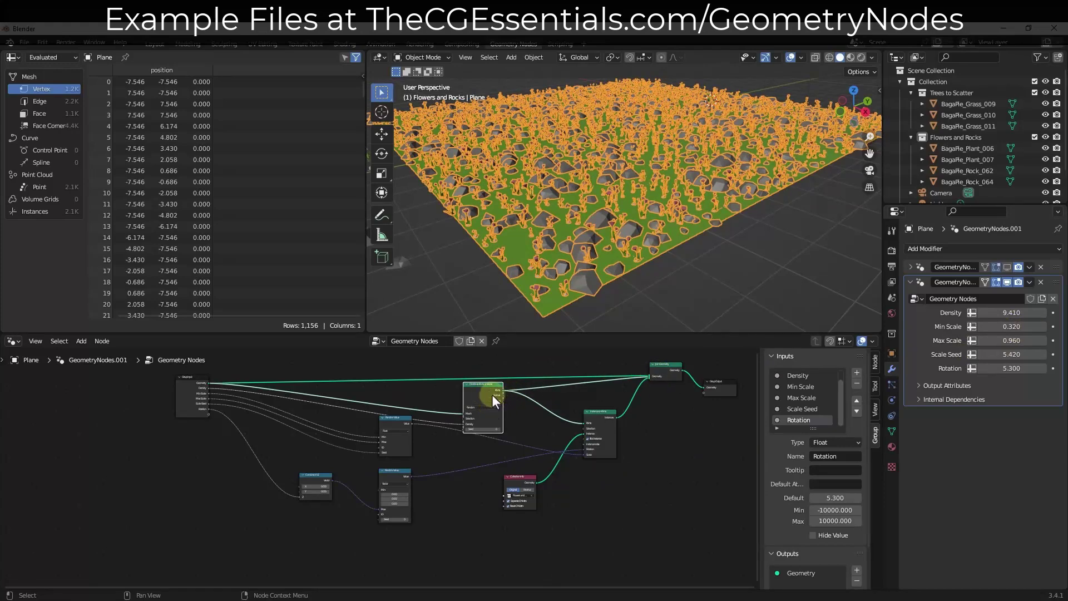
- Open the choice of interaction modes for the scattered plane
{"action": "scroll", "coordinate": [616, 226], "scroll_direction": "up", "scroll_amount": 2}
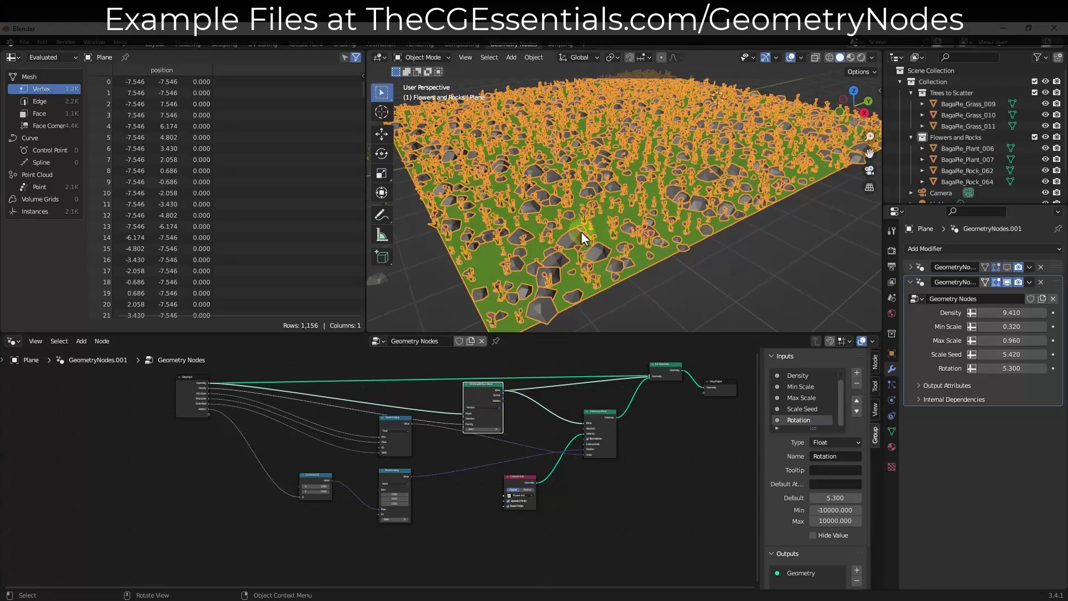
{"action": "scroll", "coordinate": [581, 231], "scroll_direction": "down", "scroll_amount": 3}
{"action": "mouse_move", "coordinate": [611, 162]}
{"action": "middle_mouse_down"}
{"action": "mouse_move", "coordinate": [621, 171]}
{"action": "mouse_move", "coordinate": [624, 158]}
{"action": "middle_mouse_up"}
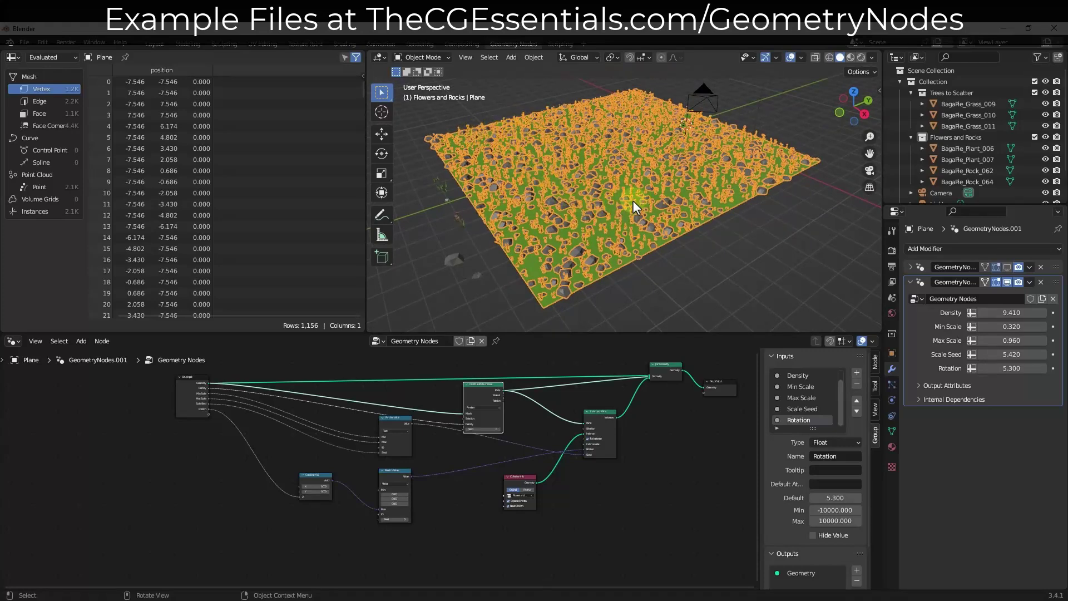
{"action": "left_click", "coordinate": [438, 59]}
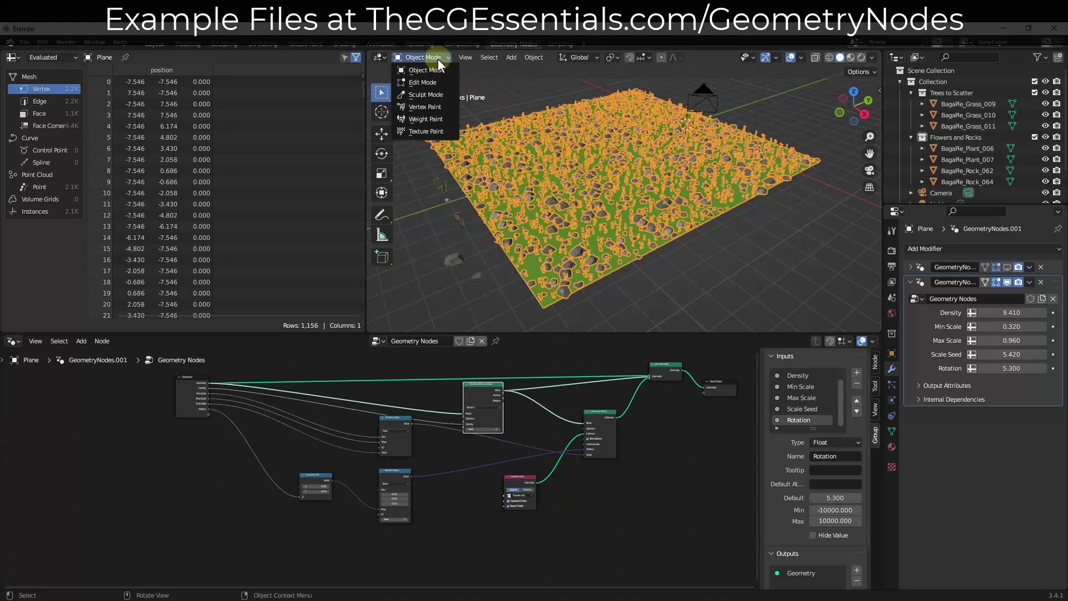
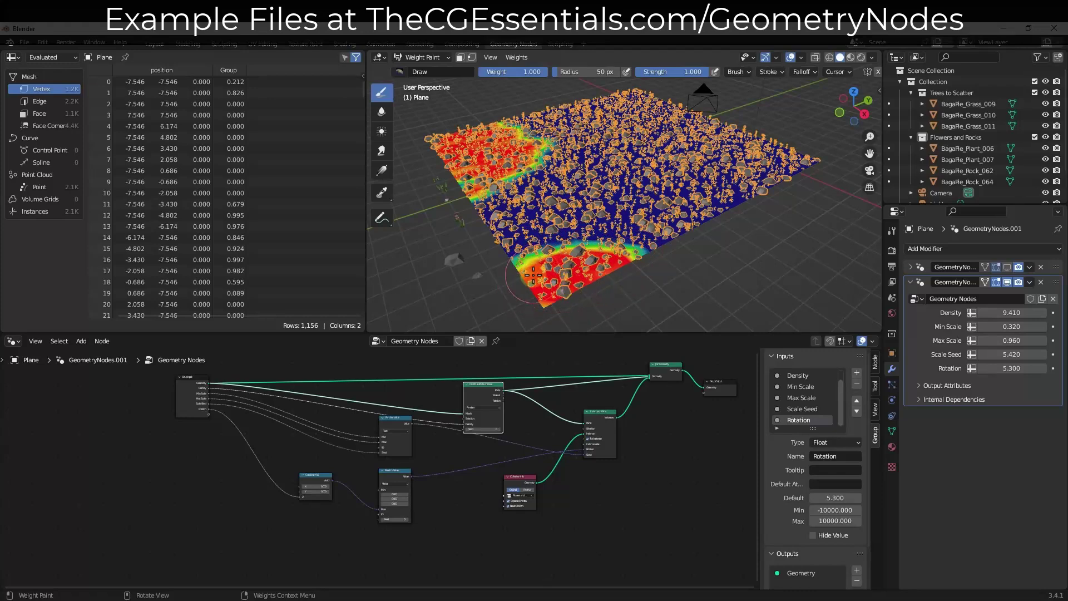
- Paint full weight at the plane's far corner and around its near corner, trying a zero-weight stroke in between
{"action": "mouse_move", "coordinate": [658, 103]}
{"action": "left_mouse_down"}
{"action": "mouse_move", "coordinate": [712, 114]}
{"action": "mouse_move", "coordinate": [662, 103]}
{"action": "mouse_move", "coordinate": [674, 117]}
{"action": "left_mouse_up"}
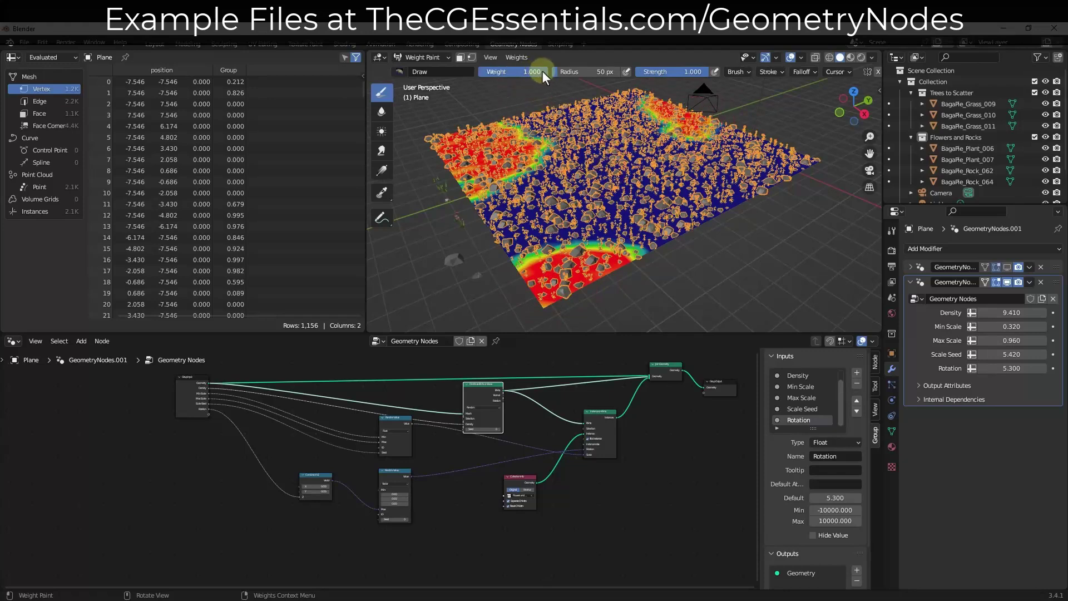
{"action": "left_click_drag", "start_coordinate": [535, 71], "coordinate": [479, 72]}
{"action": "mouse_move", "coordinate": [584, 281]}
{"action": "left_mouse_down"}
{"action": "mouse_move", "coordinate": [545, 267]}
{"action": "mouse_move", "coordinate": [517, 290]}
{"action": "mouse_move", "coordinate": [585, 249]}
{"action": "mouse_move", "coordinate": [618, 262]}
{"action": "mouse_move", "coordinate": [534, 306]}
{"action": "mouse_move", "coordinate": [510, 267]}
{"action": "mouse_move", "coordinate": [602, 283]}
{"action": "mouse_move", "coordinate": [517, 286]}
{"action": "mouse_move", "coordinate": [589, 283]}
{"action": "left_mouse_up"}
{"action": "left_click_drag", "start_coordinate": [510, 71], "coordinate": [548, 71]}
{"action": "mouse_move", "coordinate": [567, 245]}
{"action": "left_mouse_down"}
{"action": "mouse_move", "coordinate": [551, 287]}
{"action": "mouse_move", "coordinate": [581, 275]}
{"action": "mouse_move", "coordinate": [542, 303]}
{"action": "mouse_move", "coordinate": [531, 278]}
{"action": "mouse_move", "coordinate": [599, 266]}
{"action": "mouse_move", "coordinate": [544, 279]}
{"action": "mouse_move", "coordinate": [584, 245]}
{"action": "mouse_move", "coordinate": [640, 253]}
{"action": "mouse_move", "coordinate": [612, 234]}
{"action": "mouse_move", "coordinate": [682, 248]}
{"action": "mouse_move", "coordinate": [584, 283]}
{"action": "mouse_move", "coordinate": [527, 289]}
{"action": "left_mouse_up"}
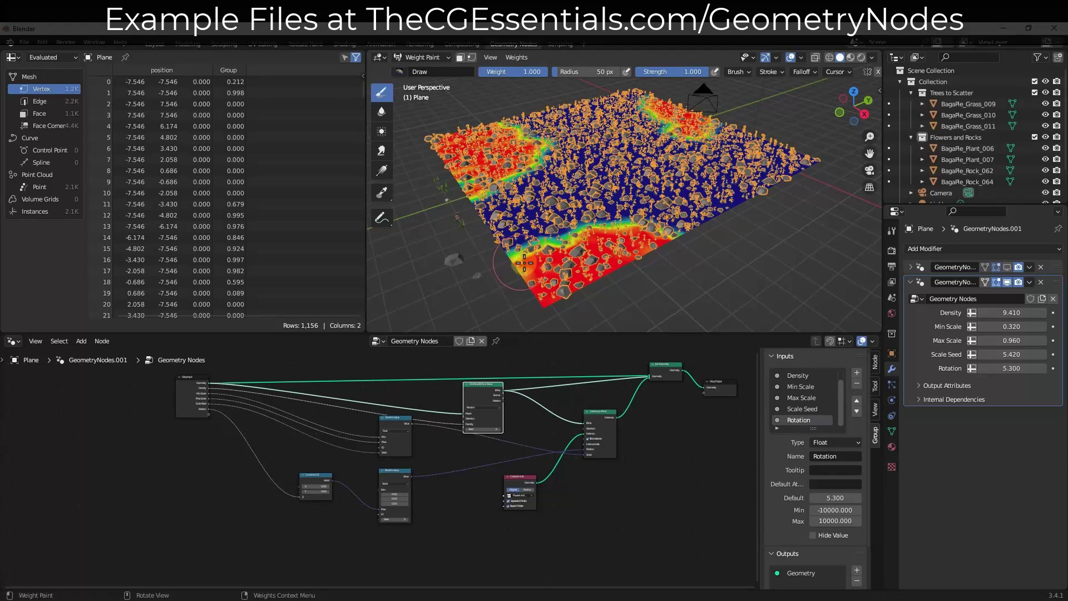
{"action": "mouse_move", "coordinate": [545, 234]}
{"action": "middle_mouse_down"}
{"action": "mouse_move", "coordinate": [613, 183]}
{"action": "mouse_move", "coordinate": [611, 196]}
{"action": "mouse_move", "coordinate": [615, 152]}
{"action": "middle_mouse_up"}
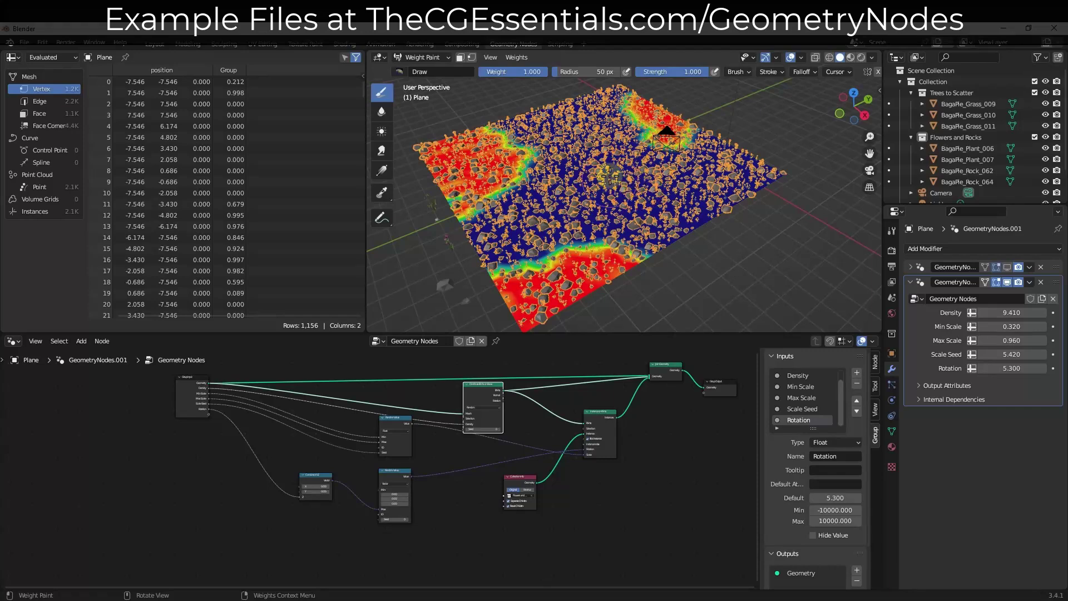
- Show the plane's vertex groups and extend the full-weight area farther along its near edge
{"action": "left_click", "coordinate": [892, 430]}
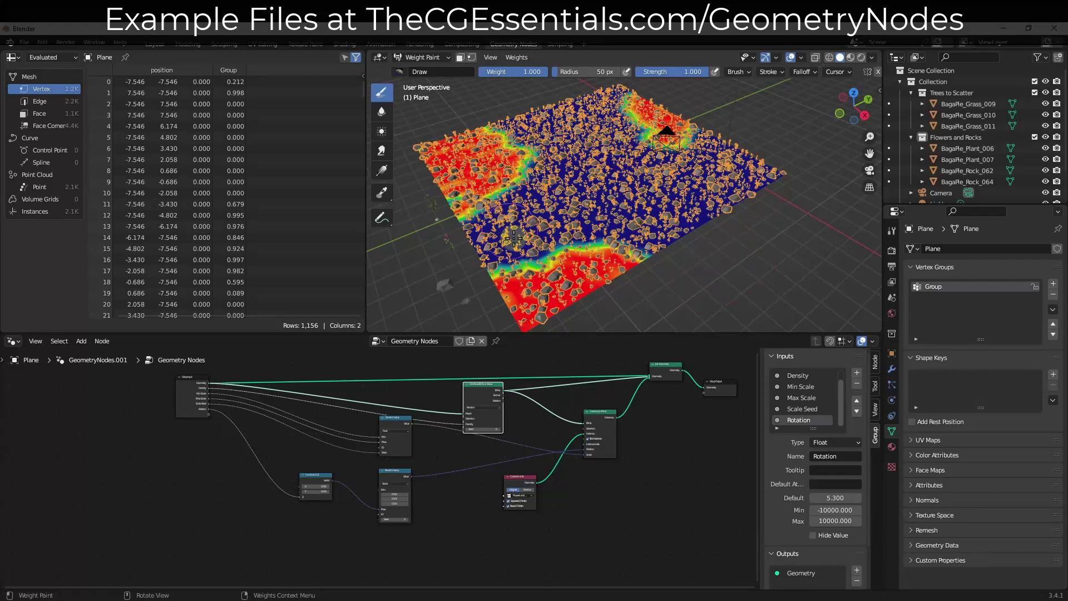
{"action": "mouse_move", "coordinate": [540, 281]}
{"action": "left_mouse_down"}
{"action": "mouse_move", "coordinate": [501, 303]}
{"action": "mouse_move", "coordinate": [529, 331]}
{"action": "mouse_move", "coordinate": [550, 298]}
{"action": "left_mouse_up"}
{"action": "left_click", "coordinate": [932, 284]}
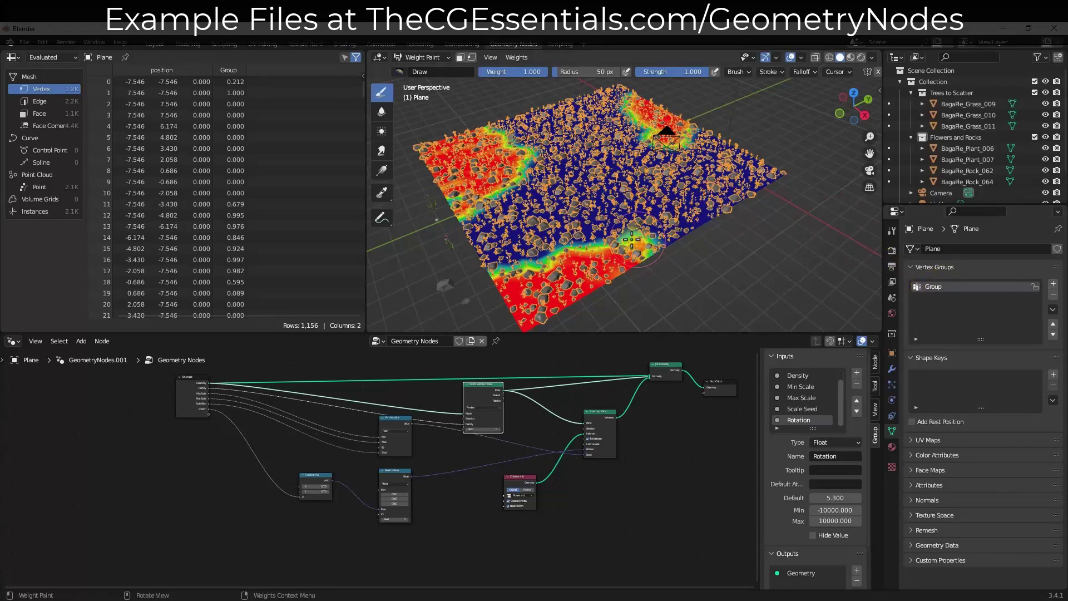
{"action": "mouse_move", "coordinate": [585, 251]}
{"action": "left_mouse_down"}
{"action": "mouse_move", "coordinate": [520, 275]}
{"action": "mouse_move", "coordinate": [526, 256]}
{"action": "mouse_move", "coordinate": [582, 237]}
{"action": "mouse_move", "coordinate": [639, 232]}
{"action": "mouse_move", "coordinate": [657, 253]}
{"action": "mouse_move", "coordinate": [639, 256]}
{"action": "left_mouse_up"}
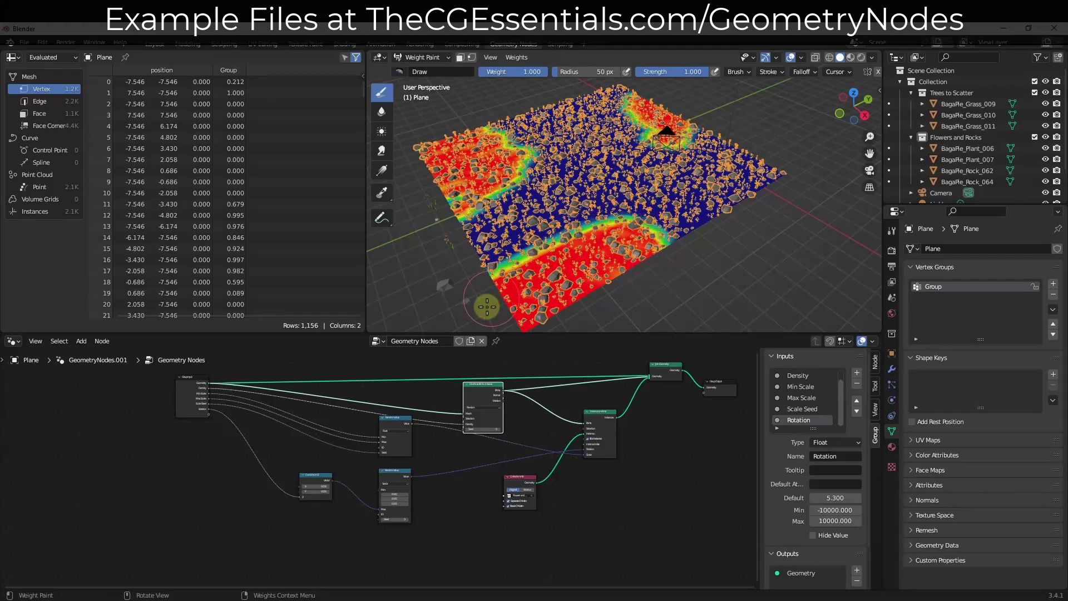
- Rename the plane's vertex group Placement
{"action": "double_click", "coordinate": [946, 287]}
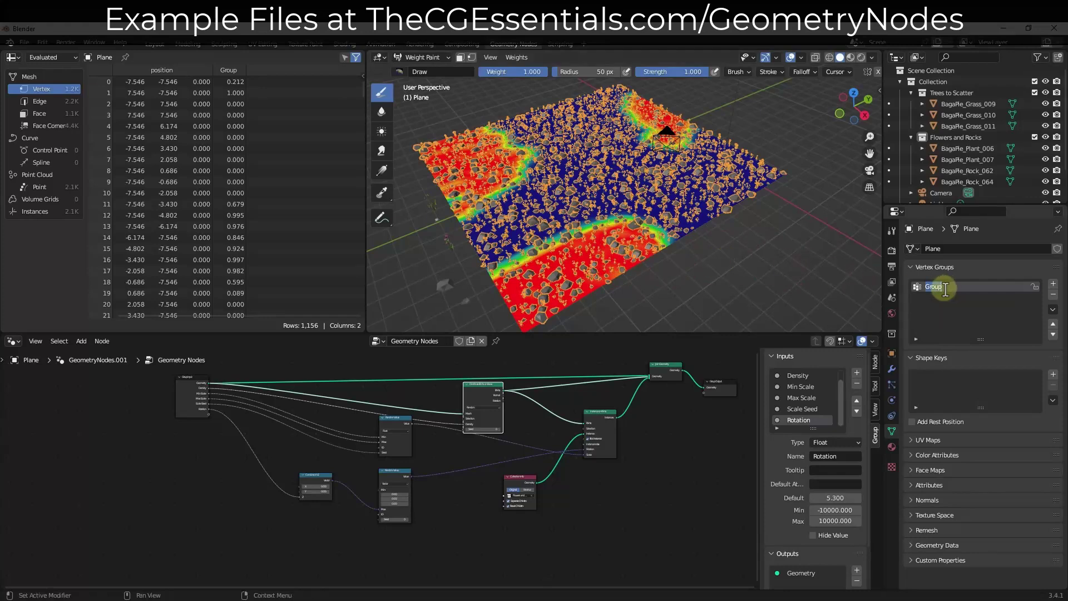
{"action": "type", "text": "Placement"}
{"action": "key", "text": "Return"}
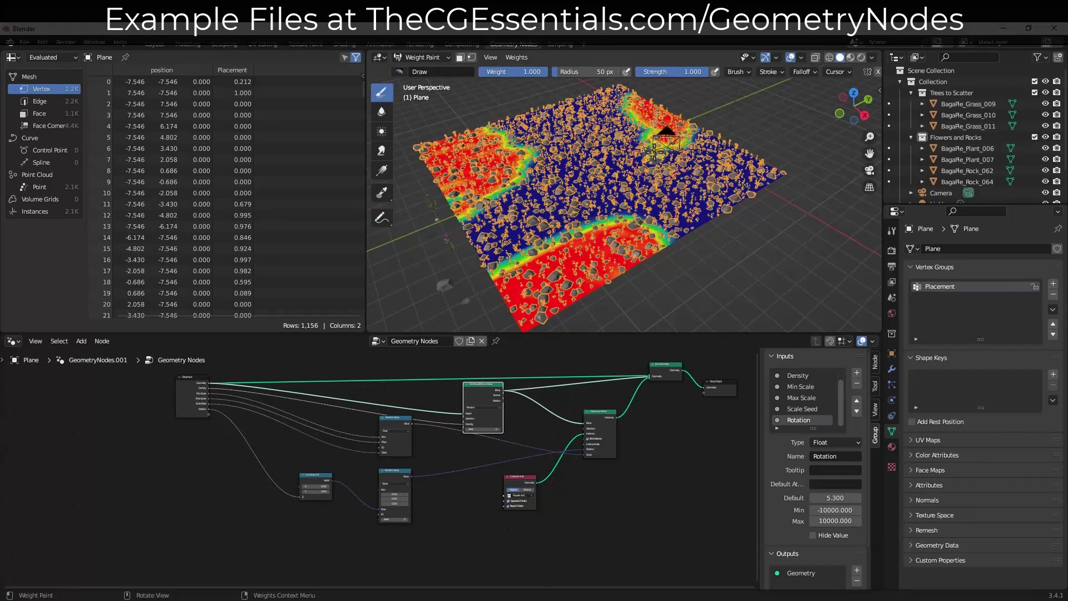
- Move the Group Input node away from the other nodes and switch Distribute Points on Faces to Poisson Disk
{"action": "left_click_drag", "start_coordinate": [183, 394], "coordinate": [145, 395]}
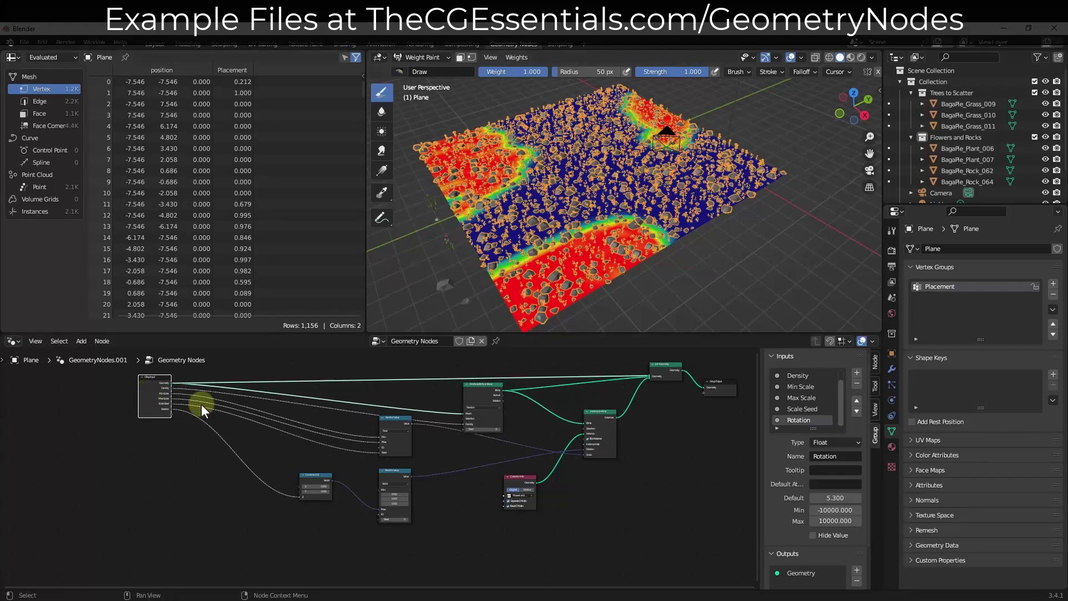
{"action": "scroll", "coordinate": [534, 431], "scroll_direction": "up", "scroll_amount": 4}
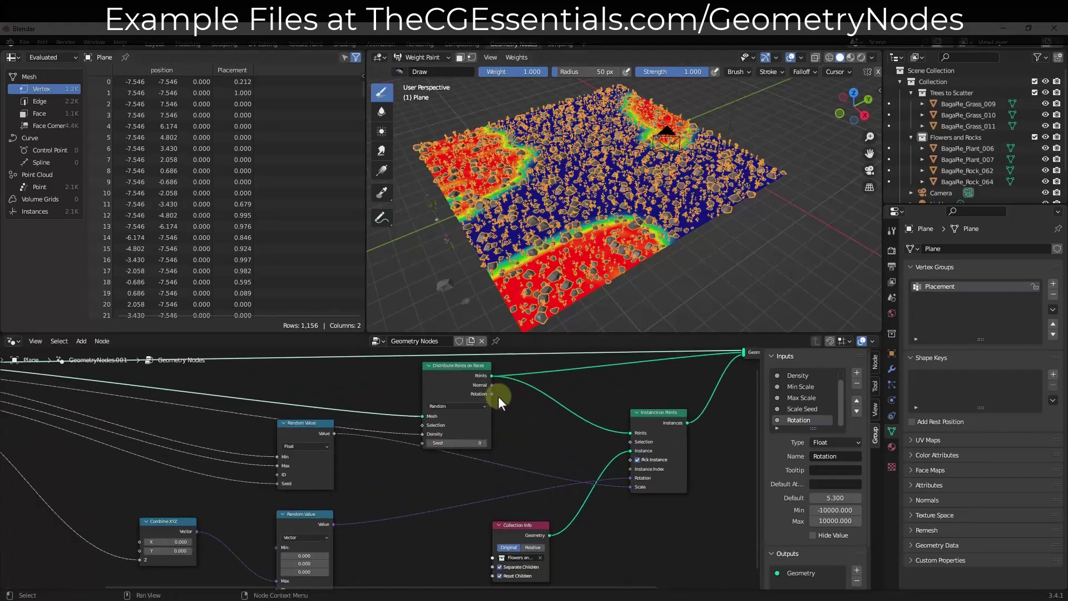
{"action": "scroll", "coordinate": [473, 410], "scroll_direction": "down", "scroll_amount": 1}
{"action": "left_click", "coordinate": [453, 409]}
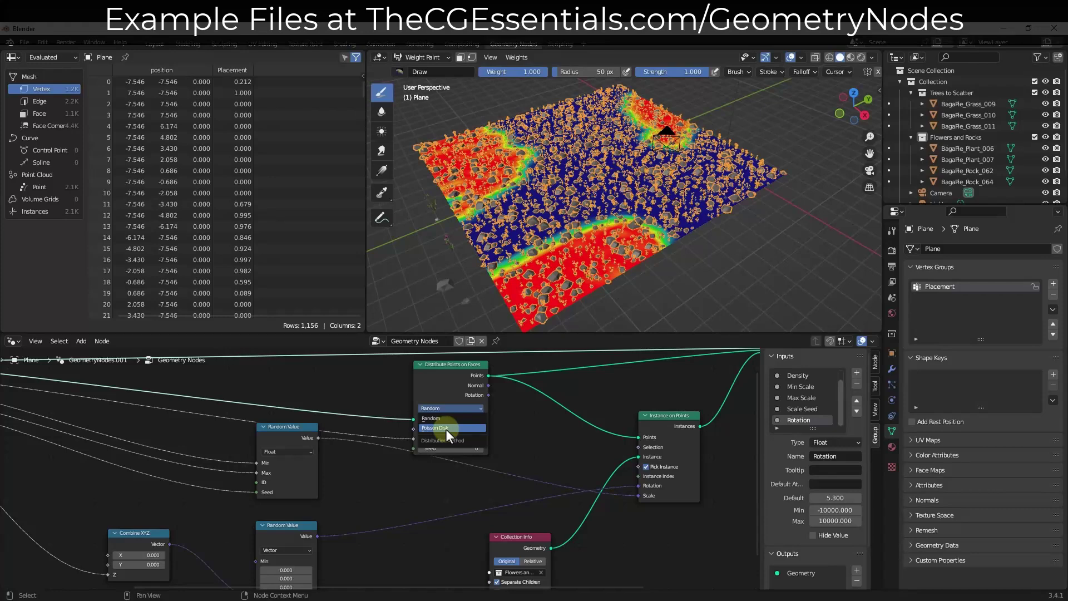
{"action": "left_click", "coordinate": [446, 428]}
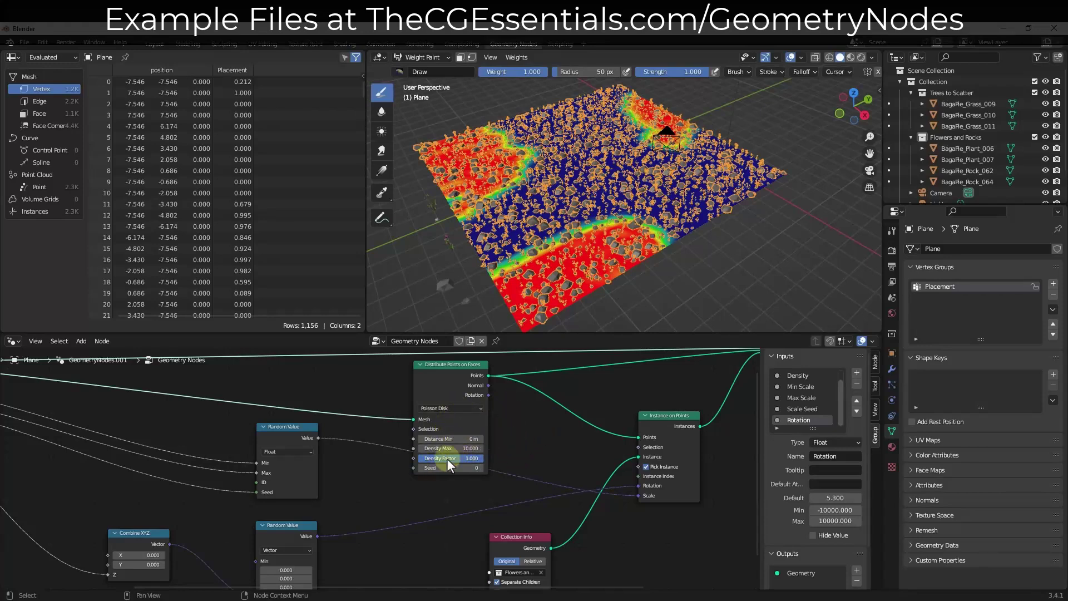
- Expose the Density Factor of Distribute Points on Faces as a group input
{"action": "left_click_drag", "start_coordinate": [452, 466], "coordinate": [519, 497]}
{"action": "left_click_drag", "start_coordinate": [412, 458], "coordinate": [351, 456]}
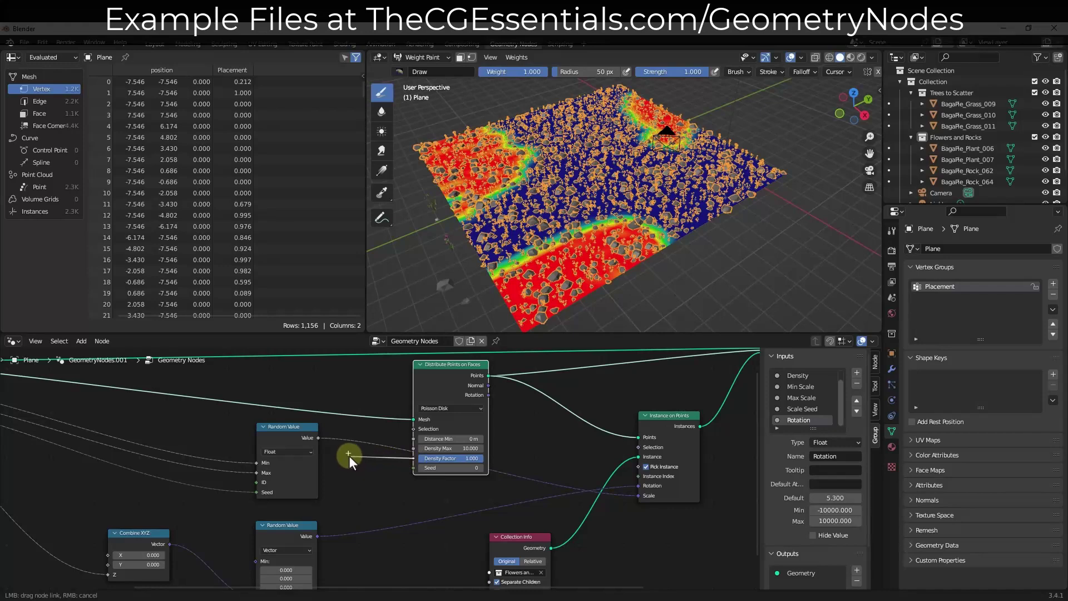
{"action": "left_click_drag", "start_coordinate": [249, 423], "coordinate": [199, 420]}
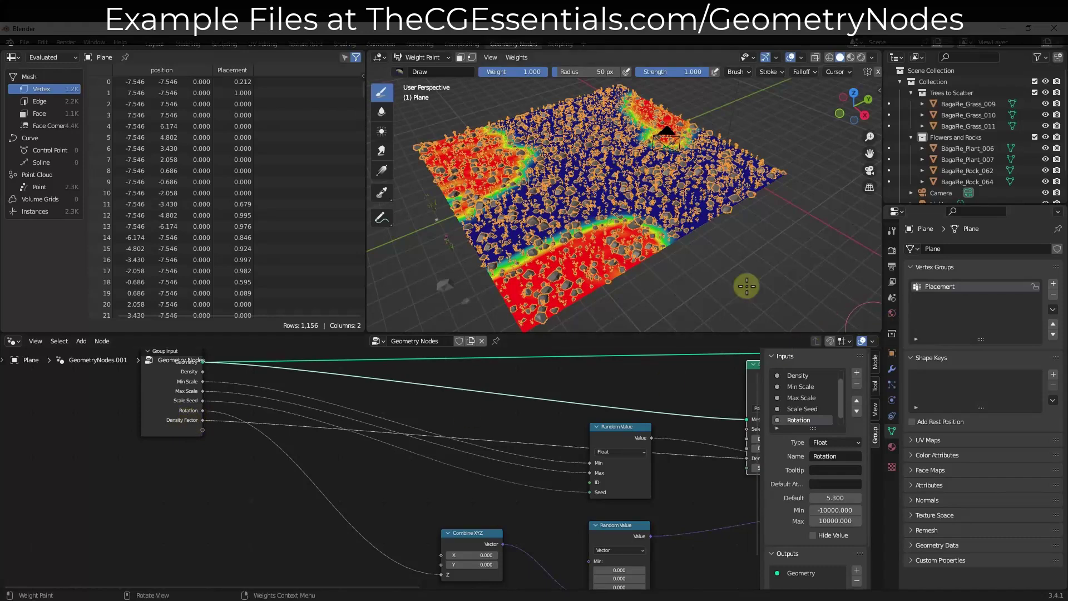
- Switch the modifier's Density Factor to attribute input and assign the Placement attribute to it
{"action": "left_click", "coordinate": [892, 369]}
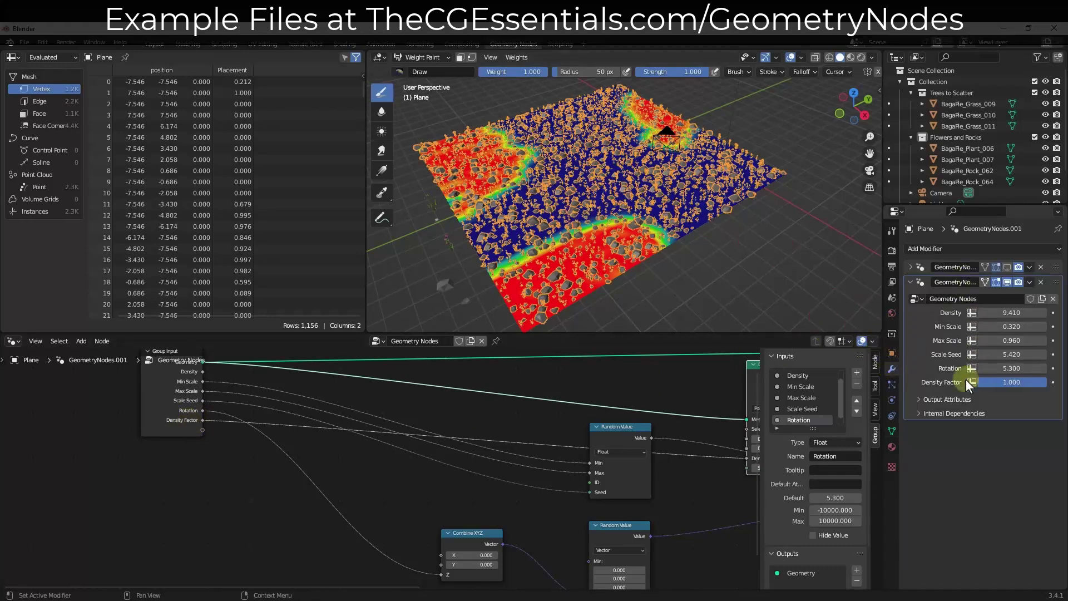
{"action": "left_click_drag", "start_coordinate": [1022, 385], "coordinate": [1050, 401]}
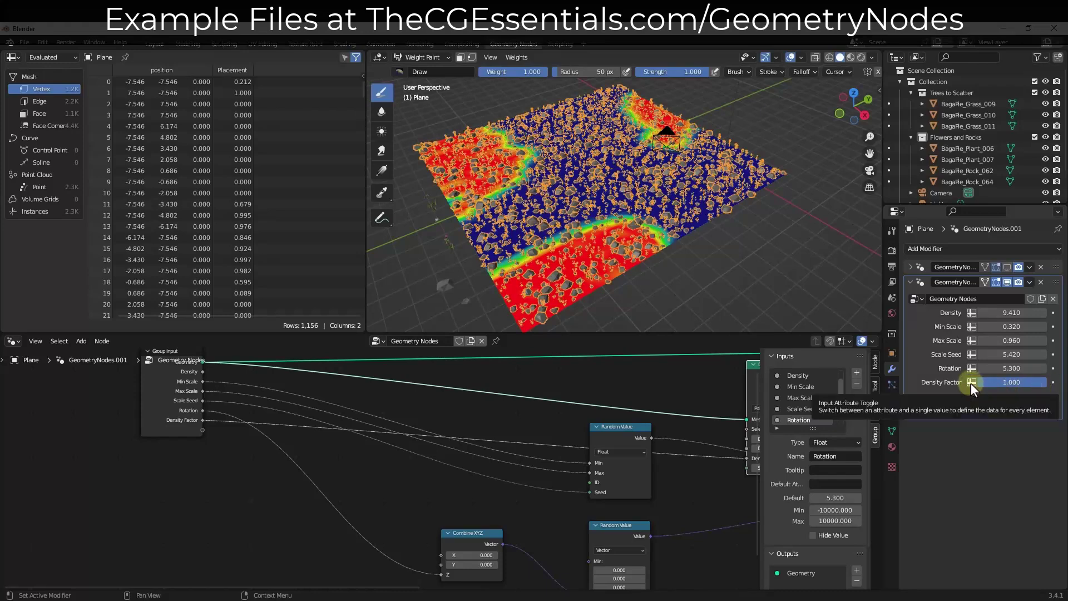
{"action": "left_click", "coordinate": [971, 382]}
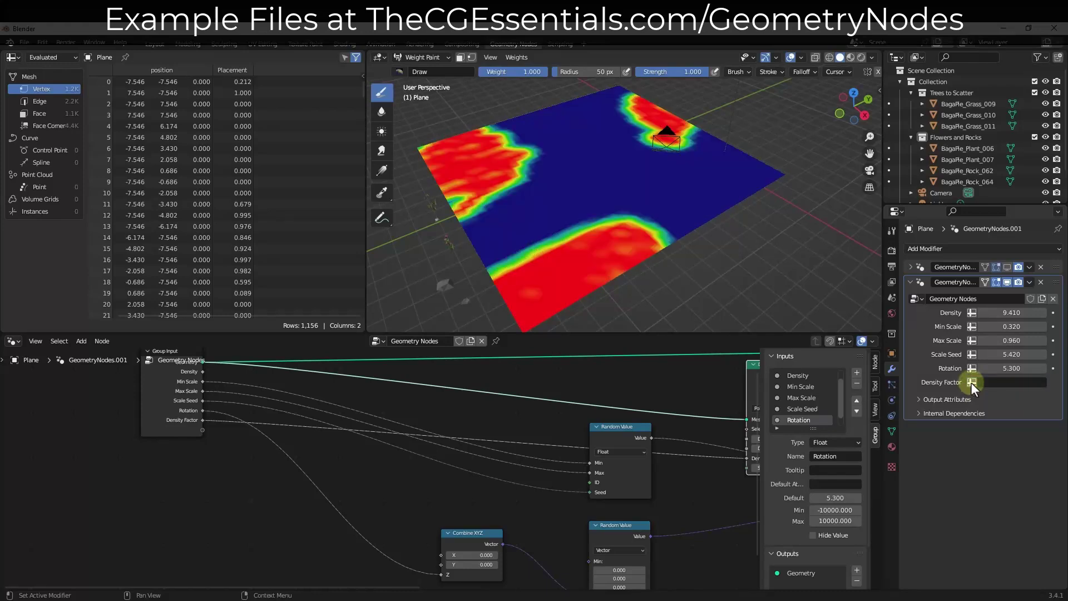
{"action": "mouse_move", "coordinate": [440, 193]}
{"action": "left_mouse_down"}
{"action": "mouse_move", "coordinate": [466, 200]}
{"action": "mouse_move", "coordinate": [429, 148]}
{"action": "mouse_move", "coordinate": [467, 150]}
{"action": "left_mouse_up"}
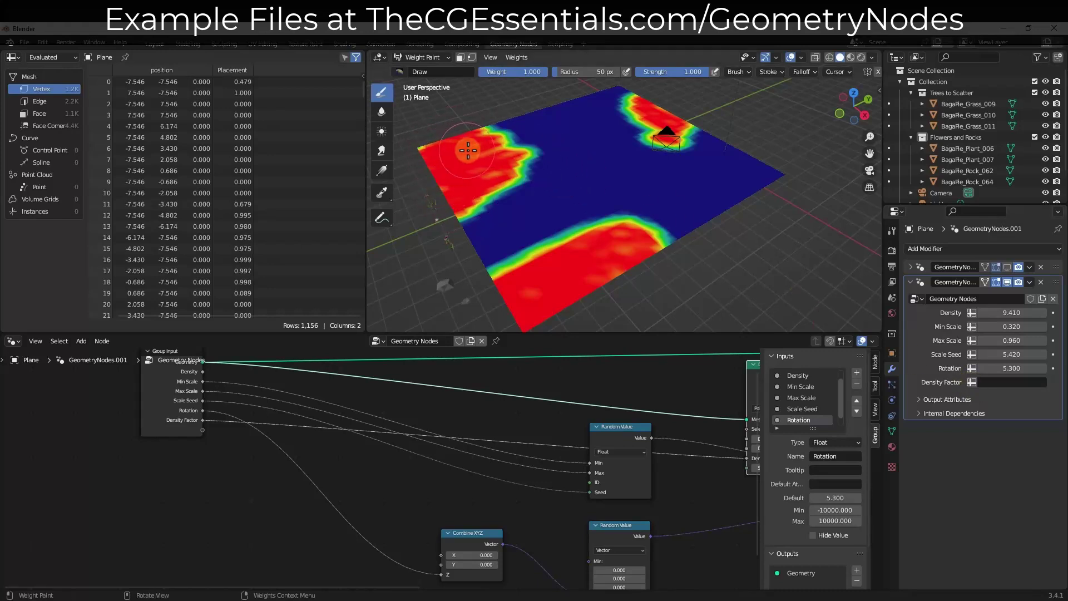
{"action": "left_click", "coordinate": [1009, 382]}
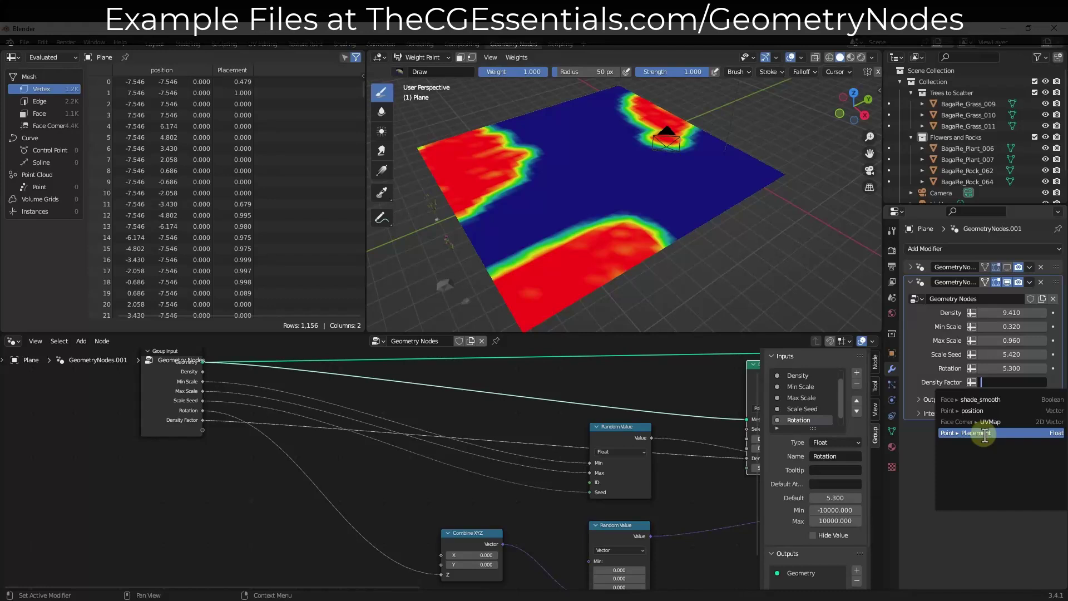
{"action": "left_click", "coordinate": [984, 433]}
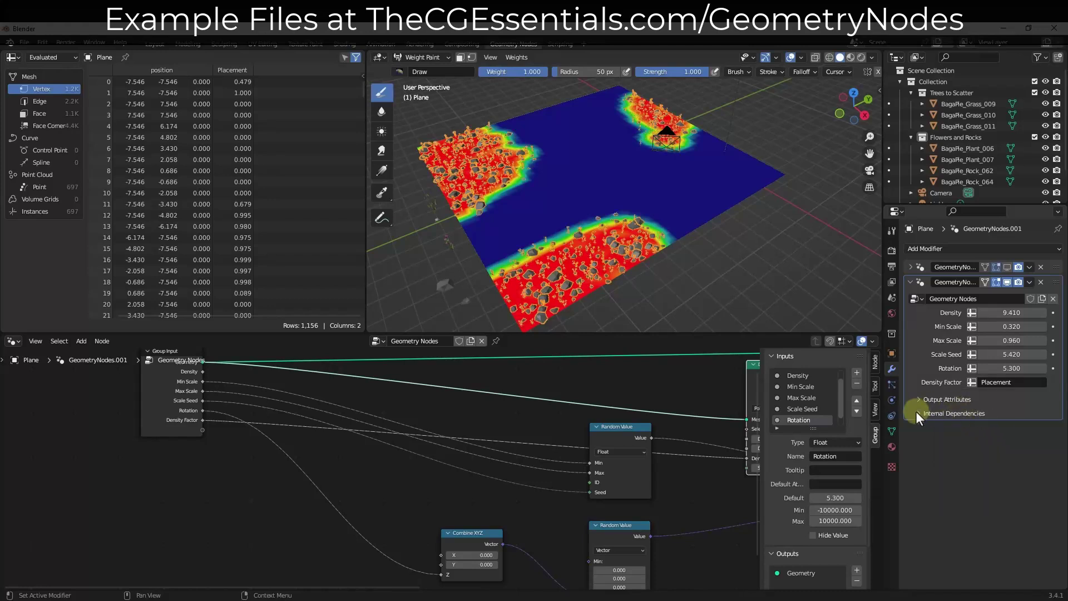
- Paint a full-weight strip into the plane's middle, erase its far part with weight 0 and return the brush weight to 1
{"action": "mouse_move", "coordinate": [652, 260]}
{"action": "left_mouse_down"}
{"action": "mouse_move", "coordinate": [689, 208]}
{"action": "mouse_move", "coordinate": [626, 222]}
{"action": "mouse_move", "coordinate": [676, 201]}
{"action": "mouse_move", "coordinate": [653, 235]}
{"action": "mouse_move", "coordinate": [704, 214]}
{"action": "mouse_move", "coordinate": [660, 252]}
{"action": "mouse_move", "coordinate": [687, 225]}
{"action": "left_mouse_up"}
{"action": "mouse_move", "coordinate": [606, 228]}
{"action": "left_mouse_down"}
{"action": "mouse_move", "coordinate": [567, 123]}
{"action": "mouse_move", "coordinate": [585, 199]}
{"action": "mouse_move", "coordinate": [578, 148]}
{"action": "mouse_move", "coordinate": [615, 213]}
{"action": "mouse_move", "coordinate": [634, 192]}
{"action": "mouse_move", "coordinate": [601, 181]}
{"action": "mouse_move", "coordinate": [579, 217]}
{"action": "mouse_move", "coordinate": [584, 191]}
{"action": "left_mouse_up"}
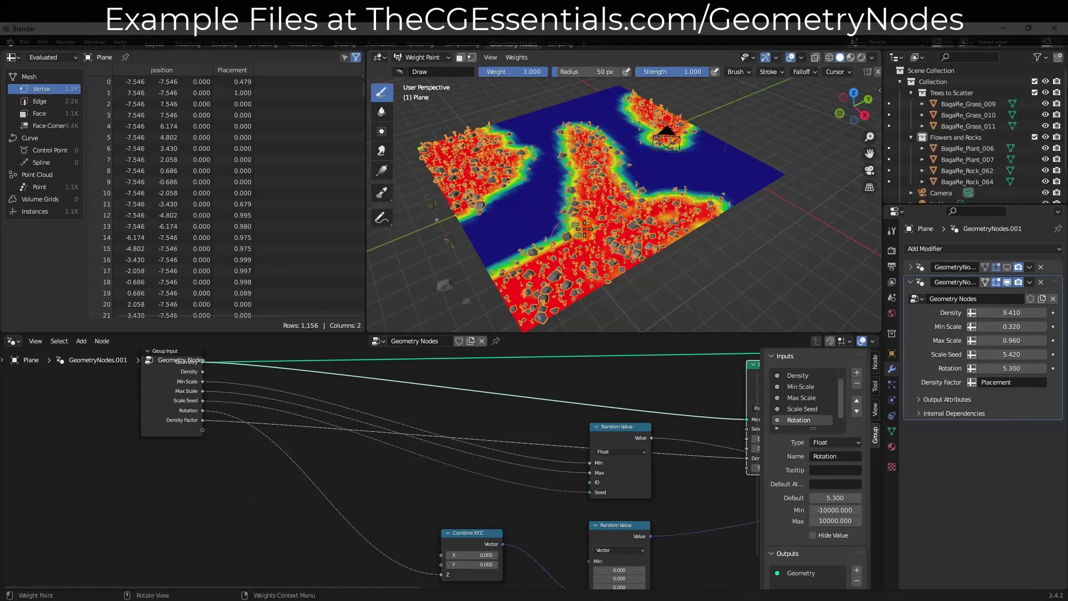
{"action": "left_click_drag", "start_coordinate": [529, 73], "coordinate": [441, 74]}
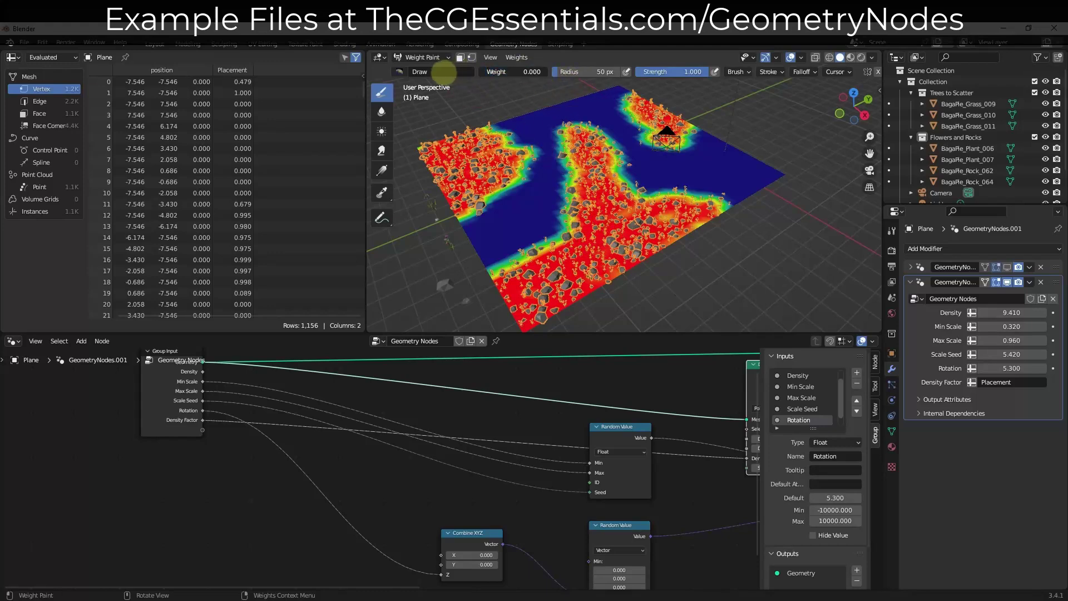
{"action": "mouse_move", "coordinate": [556, 133]}
{"action": "left_mouse_down"}
{"action": "mouse_move", "coordinate": [590, 172]}
{"action": "mouse_move", "coordinate": [616, 168]}
{"action": "mouse_move", "coordinate": [568, 206]}
{"action": "mouse_move", "coordinate": [574, 137]}
{"action": "mouse_move", "coordinate": [603, 157]}
{"action": "mouse_move", "coordinate": [550, 111]}
{"action": "mouse_move", "coordinate": [612, 156]}
{"action": "mouse_move", "coordinate": [587, 165]}
{"action": "left_mouse_up"}
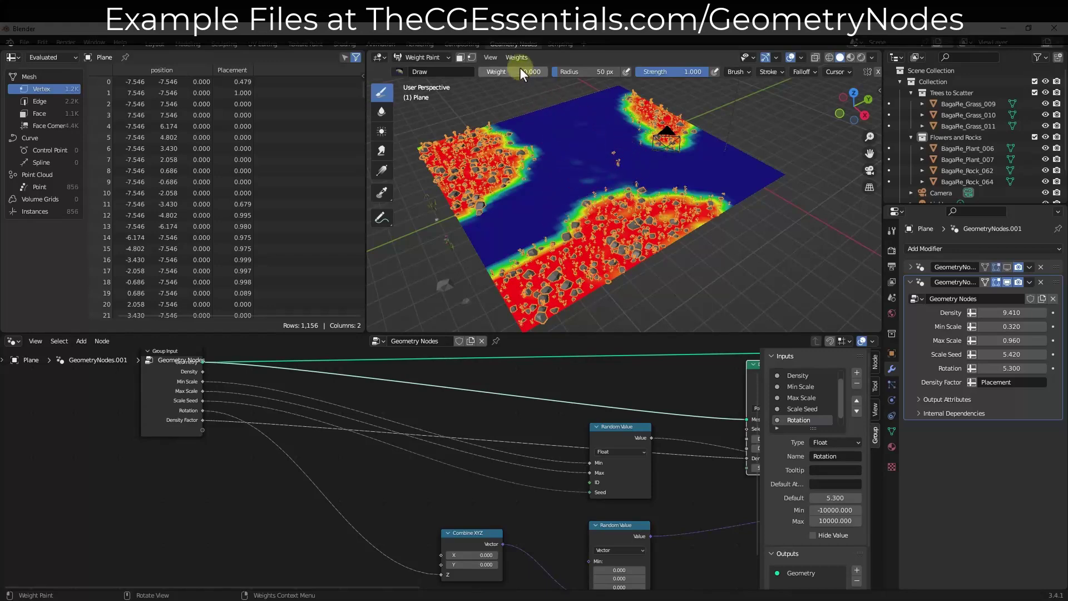
{"action": "left_click_drag", "start_coordinate": [500, 75], "coordinate": [568, 98]}
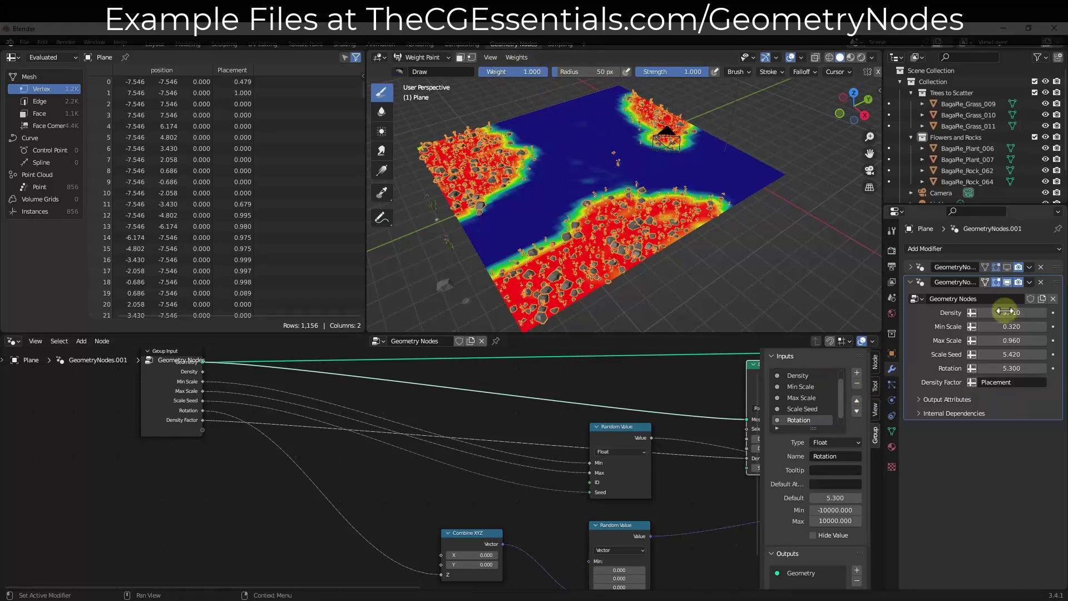
- Link the group's Density input to Density Max on Distribute Points on Faces and set the modifier's Density to 10.27
{"action": "left_click_drag", "start_coordinate": [1025, 312], "coordinate": [975, 340]}
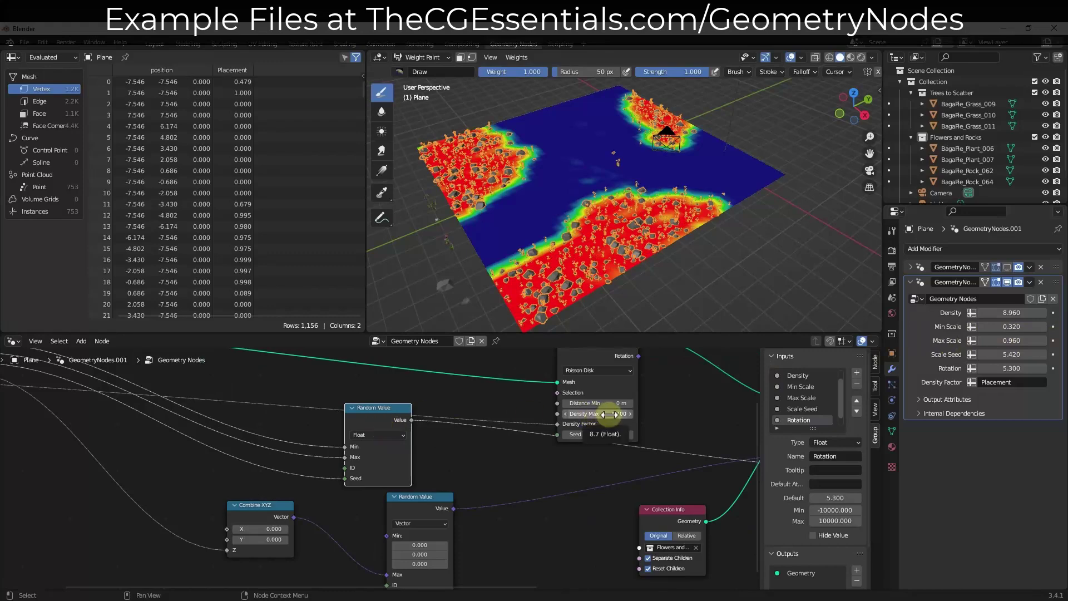
{"action": "mouse_move", "coordinate": [617, 414]}
{"action": "left_mouse_down"}
{"action": "mouse_move", "coordinate": [627, 410]}
{"action": "mouse_move", "coordinate": [583, 410]}
{"action": "mouse_move", "coordinate": [612, 425]}
{"action": "mouse_move", "coordinate": [600, 428]}
{"action": "mouse_move", "coordinate": [638, 429]}
{"action": "mouse_move", "coordinate": [612, 432]}
{"action": "left_mouse_up"}
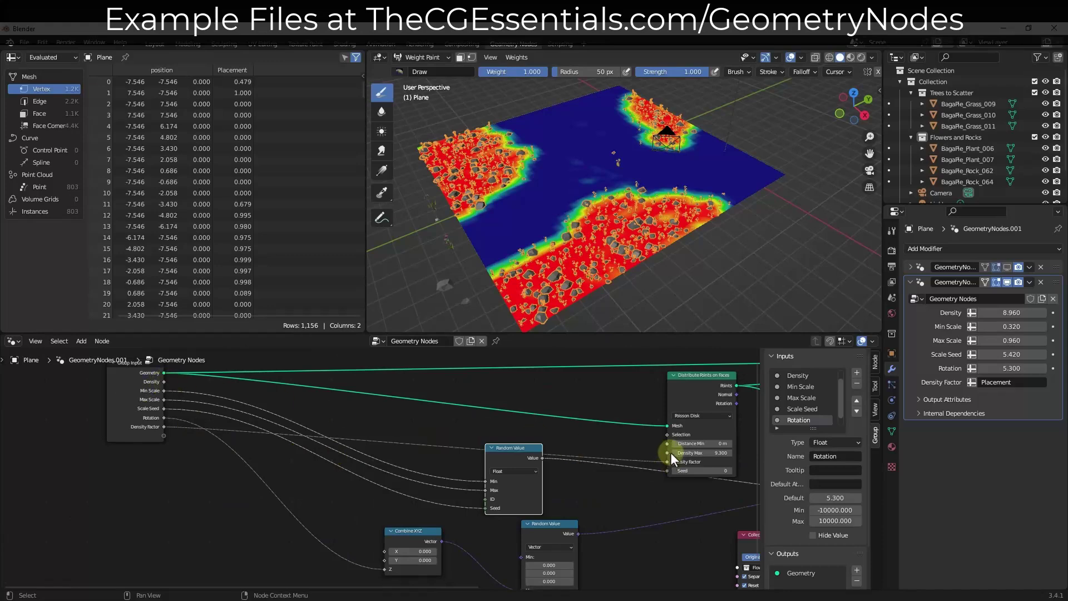
{"action": "scroll", "coordinate": [668, 452], "scroll_direction": "up", "scroll_amount": 3}
{"action": "scroll", "coordinate": [635, 454], "scroll_direction": "down", "scroll_amount": 2}
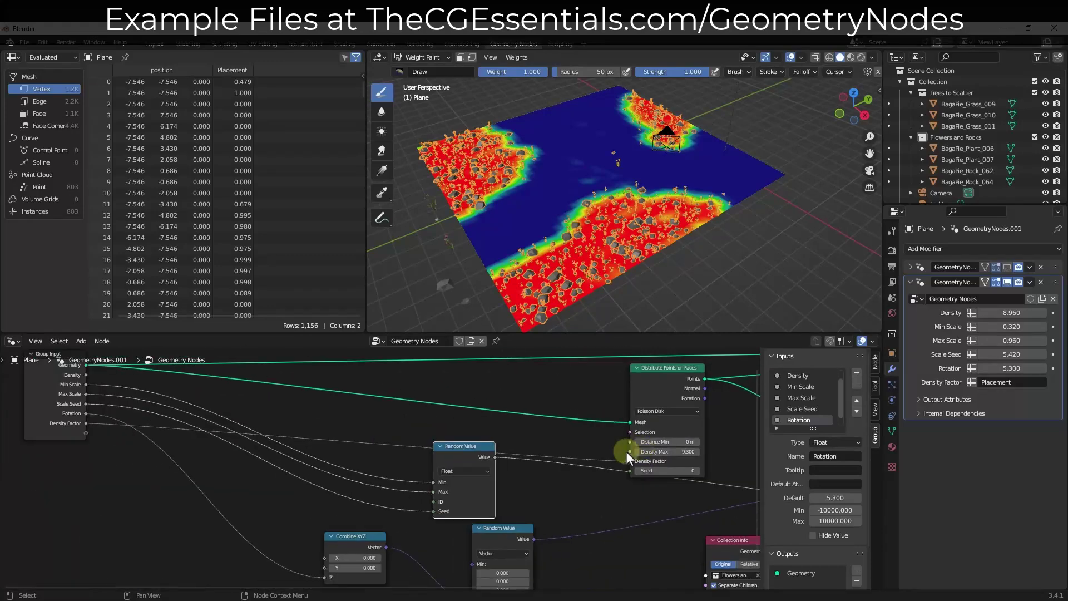
{"action": "left_click_drag", "start_coordinate": [630, 451], "coordinate": [87, 375]}
{"action": "left_click_drag", "start_coordinate": [1004, 311], "coordinate": [741, 396]}
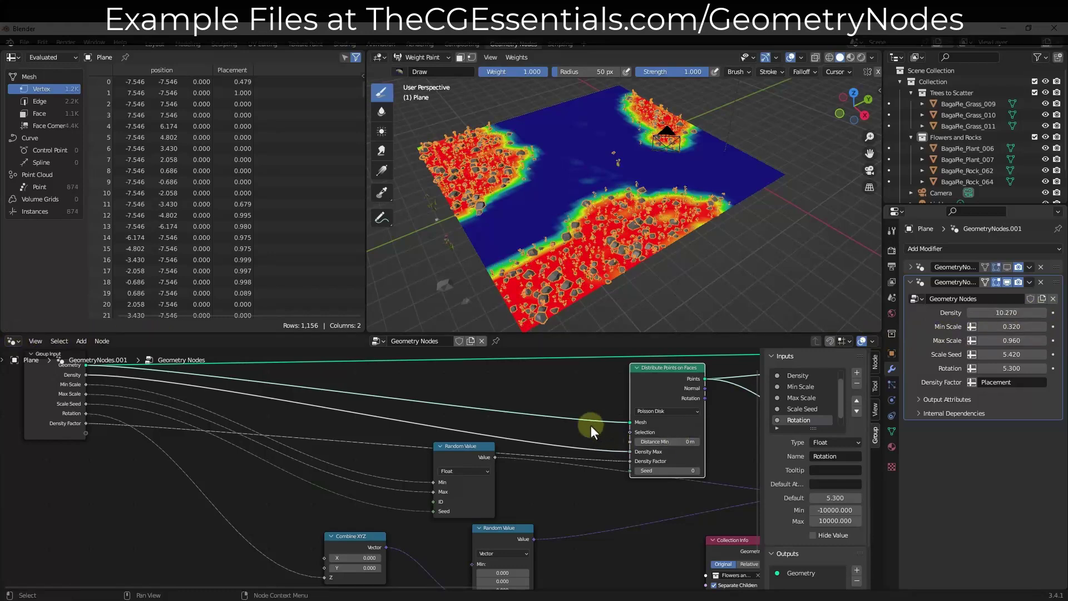
- Expose the Seed of Distribute Points on Faces as a group input with value 20, named Object Seed
{"action": "scroll", "coordinate": [588, 427], "scroll_direction": "down", "scroll_amount": 1}
{"action": "left_click_drag", "start_coordinate": [657, 464], "coordinate": [160, 431]}
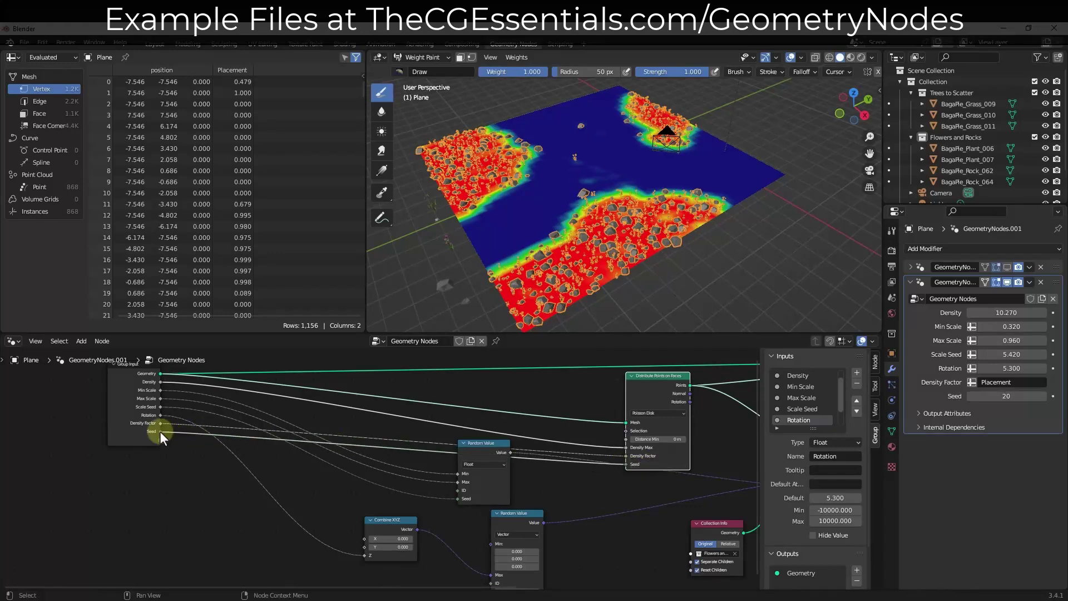
{"action": "scroll", "coordinate": [807, 420], "scroll_direction": "down", "scroll_amount": 2}
{"action": "left_click", "coordinate": [795, 419]}
{"action": "double_click", "coordinate": [795, 419]}
{"action": "type", "text": "Object Seed"}
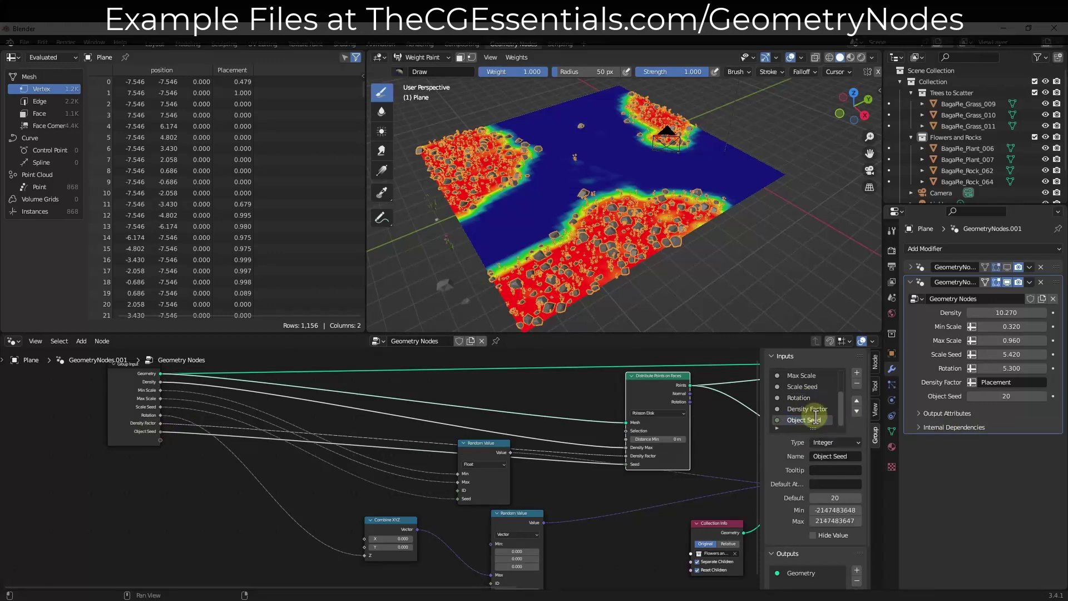
- Reorder the group inputs so Object Seed sits directly below Density, and set Object Seed to 30
{"action": "left_click", "coordinate": [856, 400]}
{"action": "left_click", "coordinate": [856, 400]}
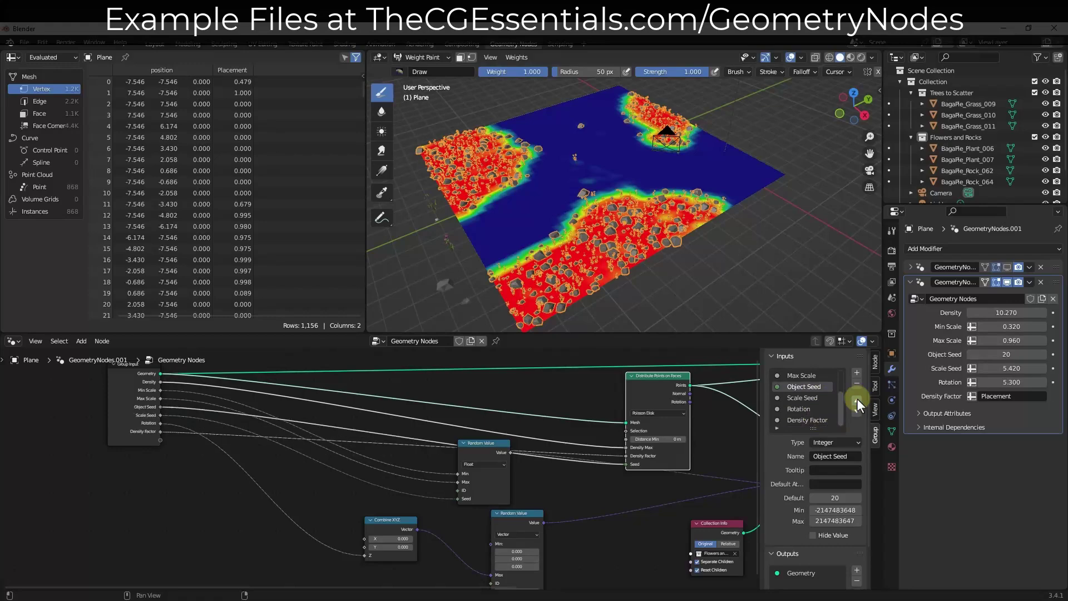
{"action": "left_click", "coordinate": [856, 400]}
{"action": "left_click", "coordinate": [857, 399]}
{"action": "left_click", "coordinate": [857, 400]}
{"action": "mouse_move", "coordinate": [1001, 327]}
{"action": "left_mouse_down"}
{"action": "mouse_move", "coordinate": [1018, 331]}
{"action": "mouse_move", "coordinate": [1005, 331]}
{"action": "left_mouse_up"}
- Paint a separate full-weight patch along the plane's far edge, beside the far corner's painted area
{"action": "middle_click_drag", "start_coordinate": [572, 172], "coordinate": [646, 103]}
{"action": "scroll", "coordinate": [604, 173], "scroll_direction": "up", "scroll_amount": 3}
{"action": "middle_click_drag", "start_coordinate": [602, 168], "coordinate": [607, 154]}
{"action": "scroll", "coordinate": [575, 236], "scroll_direction": "down", "scroll_amount": 2}
{"action": "scroll", "coordinate": [639, 139], "scroll_direction": "up", "scroll_amount": 3}
{"action": "scroll", "coordinate": [653, 169], "scroll_direction": "down", "scroll_amount": 3}
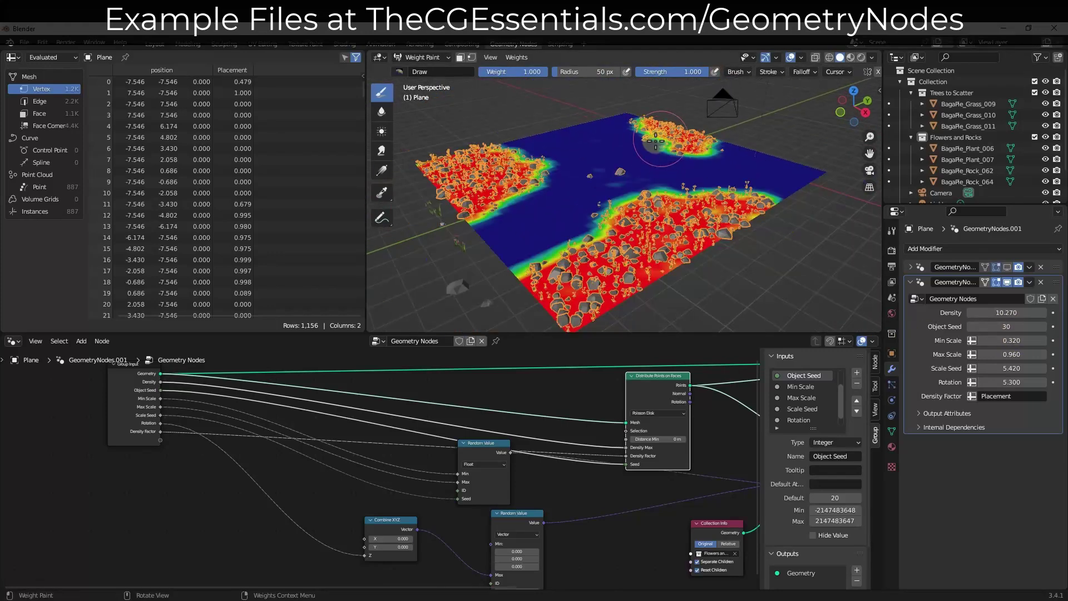
{"action": "left_click_drag", "start_coordinate": [570, 128], "coordinate": [579, 126]}
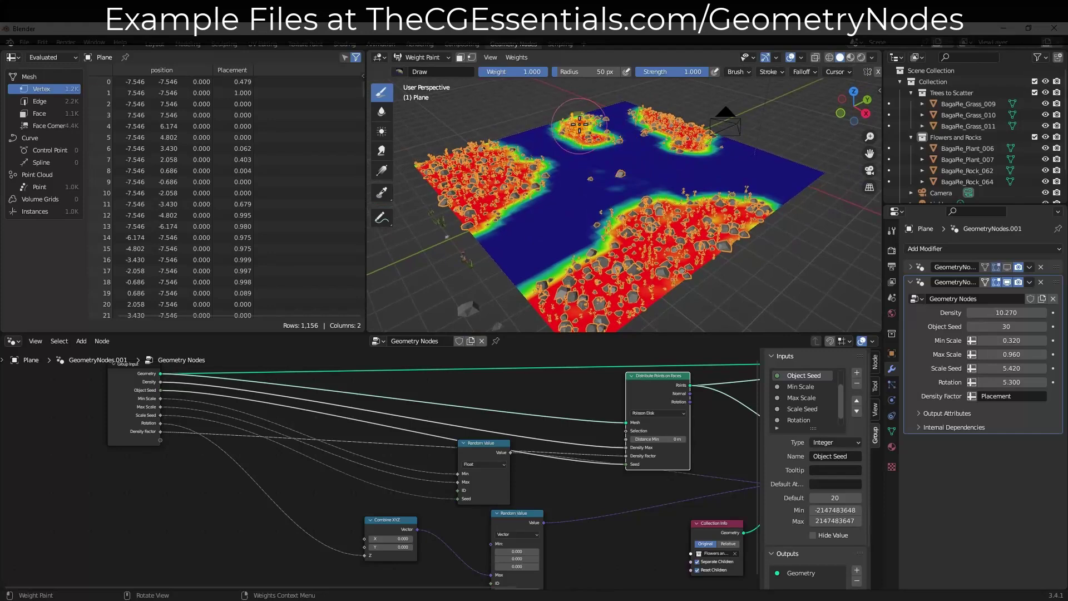
- Turn on viewport display of the first Geometry Nodes modifier and switch the plane back to Object Mode
{"action": "left_click", "coordinate": [1007, 267]}
{"action": "middle_click_drag", "start_coordinate": [628, 203], "coordinate": [692, 174]}
{"action": "left_click", "coordinate": [423, 57]}
{"action": "left_click", "coordinate": [422, 72]}
{"action": "scroll", "coordinate": [533, 179], "scroll_direction": "up", "scroll_amount": 1}
{"action": "scroll", "coordinate": [673, 196], "scroll_direction": "down", "scroll_amount": 1}
{"action": "scroll", "coordinate": [681, 200], "scroll_direction": "up", "scroll_amount": 3}
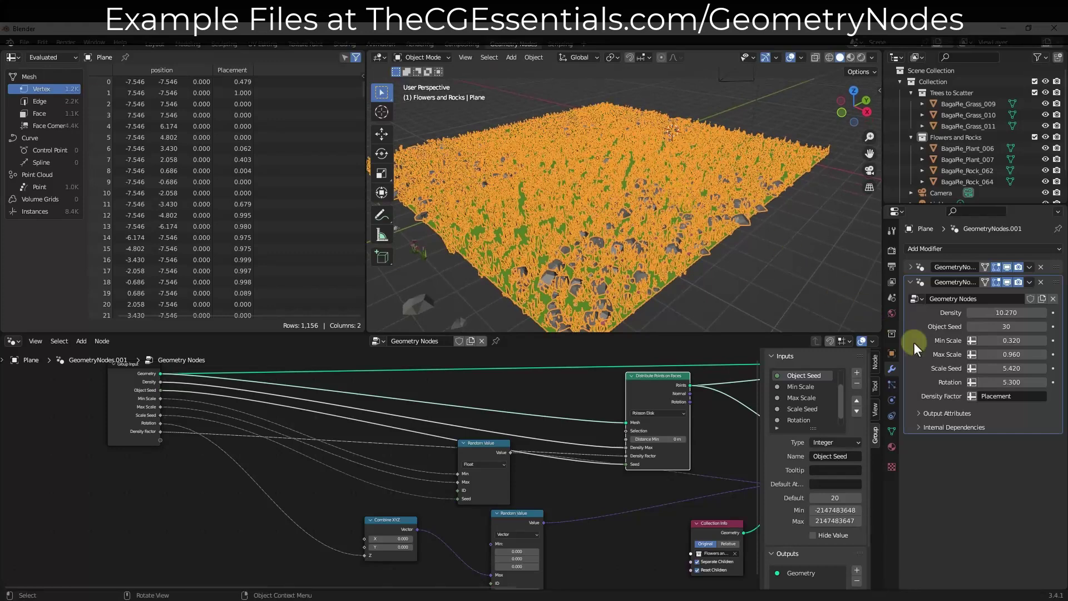
- Set the flowers and rocks modifier's Max Scale to 2.15 and its Density to 6.12
{"action": "left_click_drag", "start_coordinate": [1001, 354], "coordinate": [3, 359]}
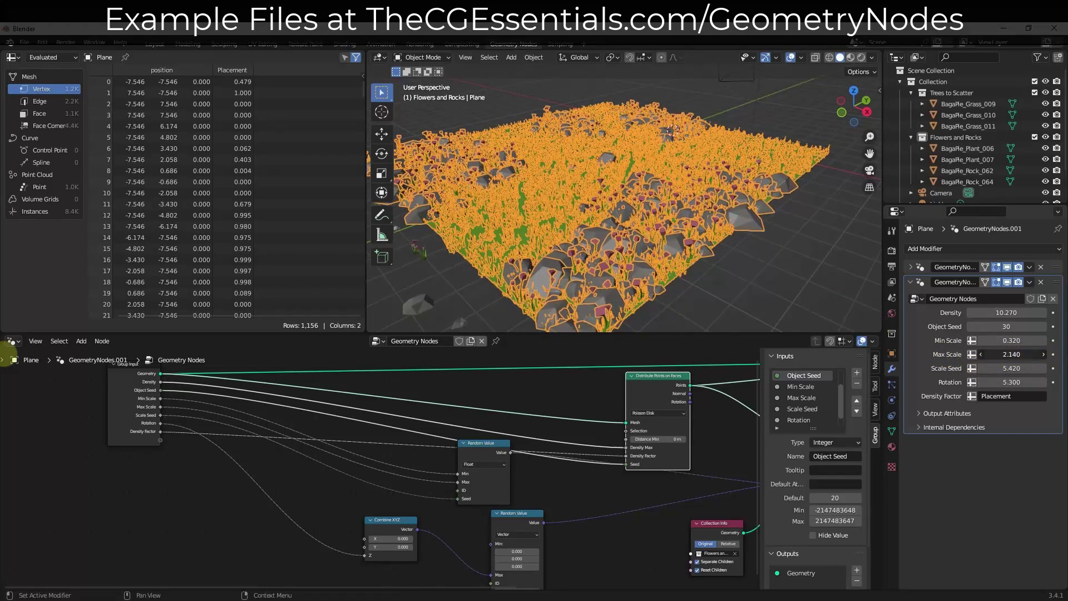
{"action": "left_click_drag", "start_coordinate": [1011, 313], "coordinate": [775, 308]}
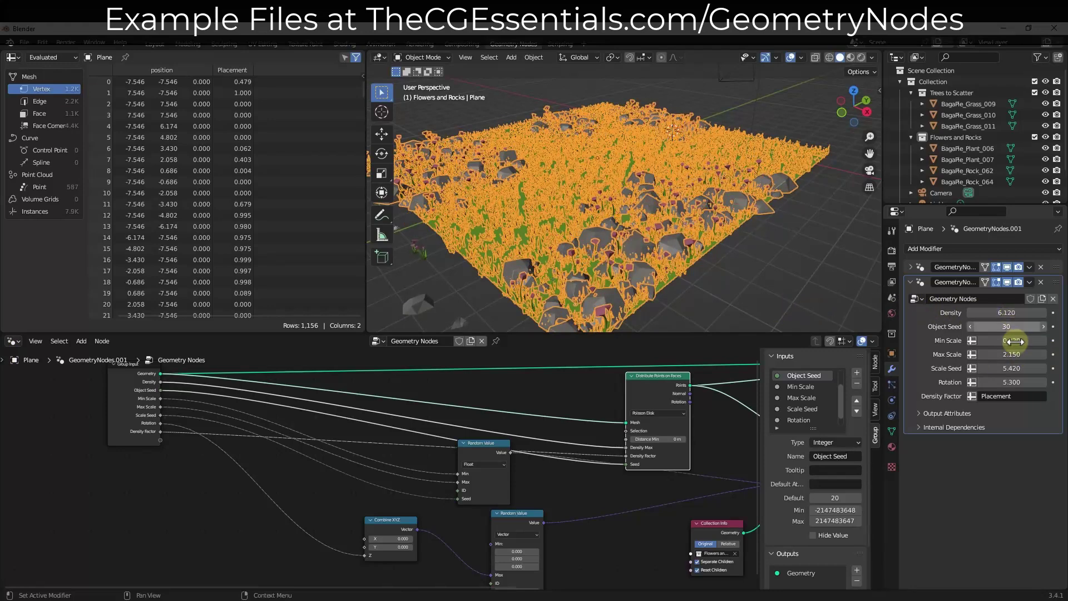
- Set the flowers and rocks modifier's Object Seed to 68 and switch the plane to Weight Paint mode
{"action": "left_click_drag", "start_coordinate": [991, 327], "coordinate": [1018, 328]}
{"action": "middle_click_drag", "start_coordinate": [534, 187], "coordinate": [605, 205]}
{"action": "scroll", "coordinate": [579, 193], "scroll_direction": "down", "scroll_amount": 3}
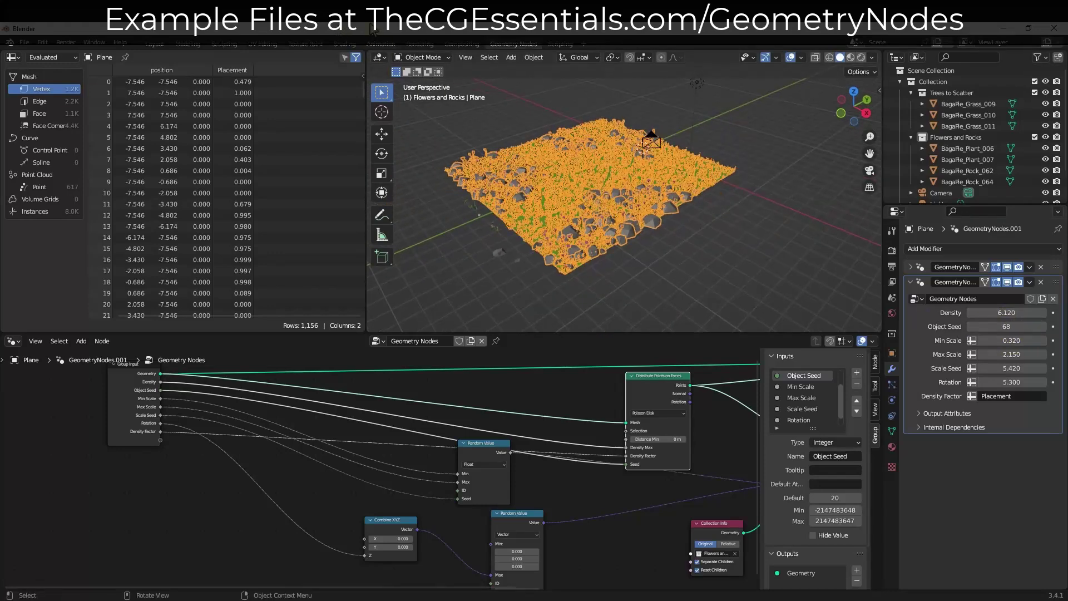
{"action": "left_click", "coordinate": [413, 55]}
{"action": "left_click", "coordinate": [425, 114]}
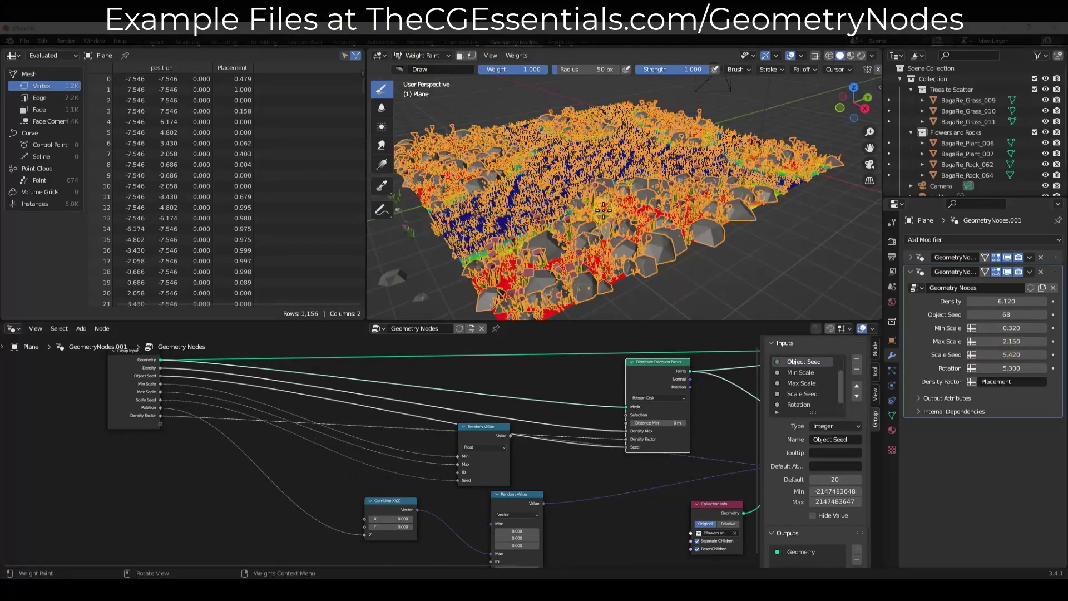
- Expose the Distribute Points on Faces node's Distance Min as a group input and reorder it directly below Object Seed
{"action": "left_click_drag", "start_coordinate": [683, 429], "coordinate": [161, 427]}
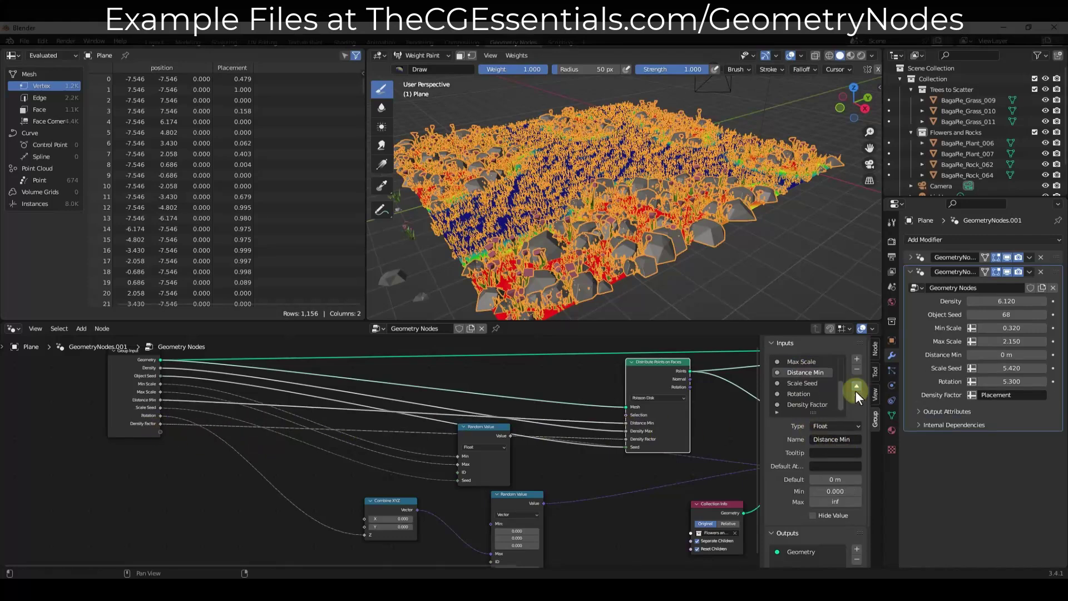
{"action": "left_click", "coordinate": [855, 389]}
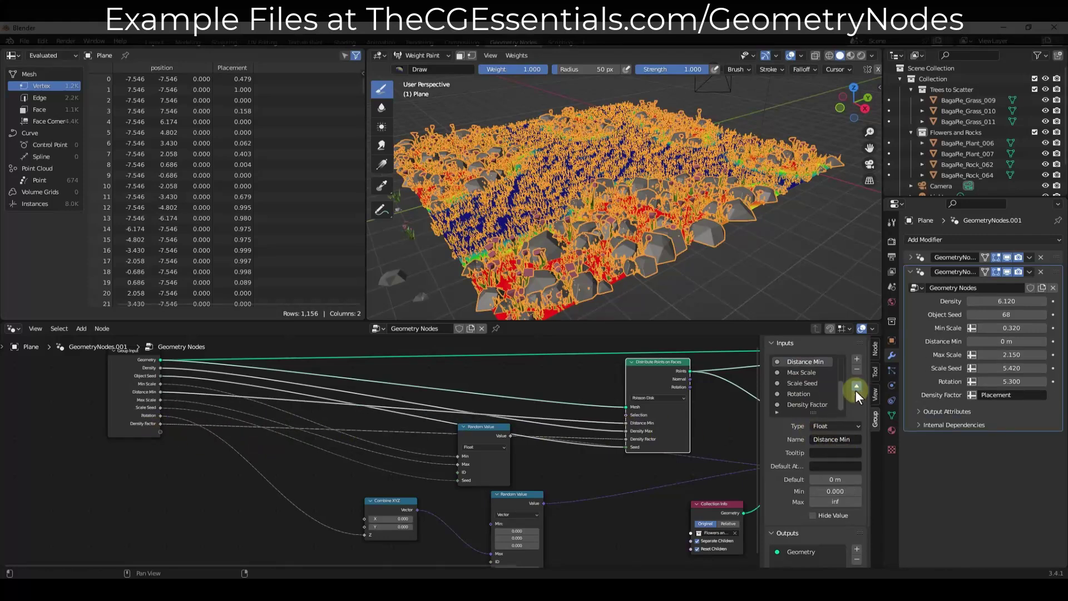
{"action": "left_click", "coordinate": [855, 390]}
- Raise the flowers and rocks modifier's Distance Min to 0.23 m, and reduce it slightly
{"action": "left_click_drag", "start_coordinate": [1019, 328], "coordinate": [1031, 327]}
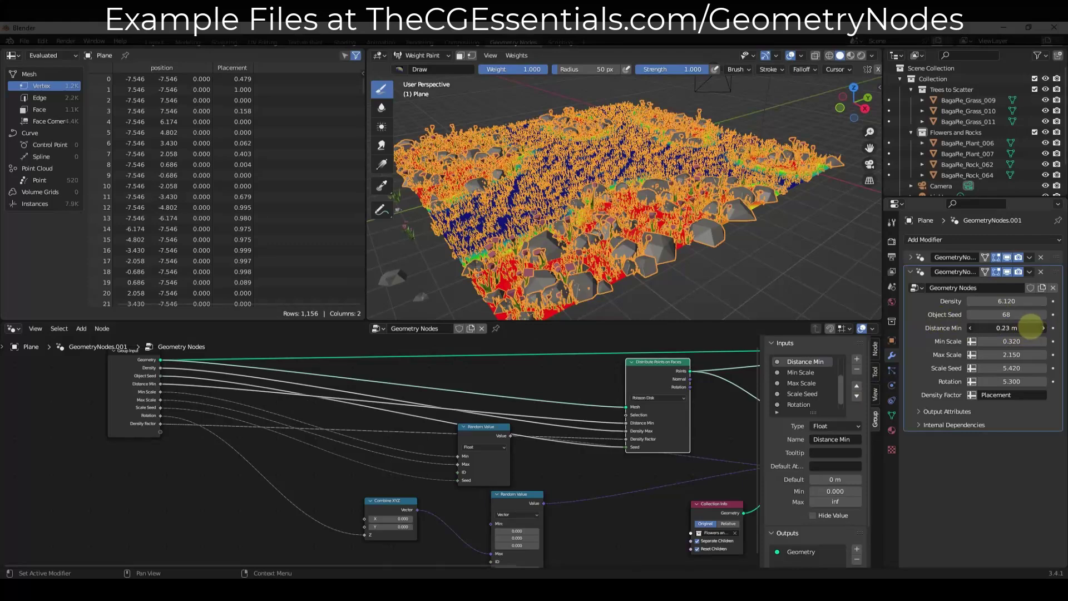
{"action": "left_click_drag", "start_coordinate": [1014, 328], "coordinate": [1001, 327]}
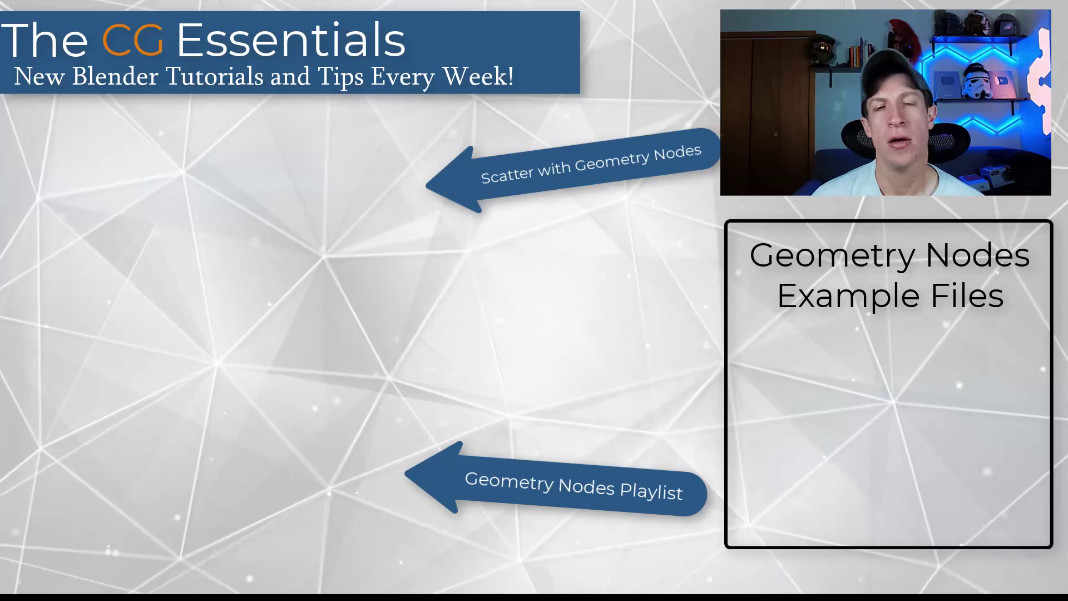